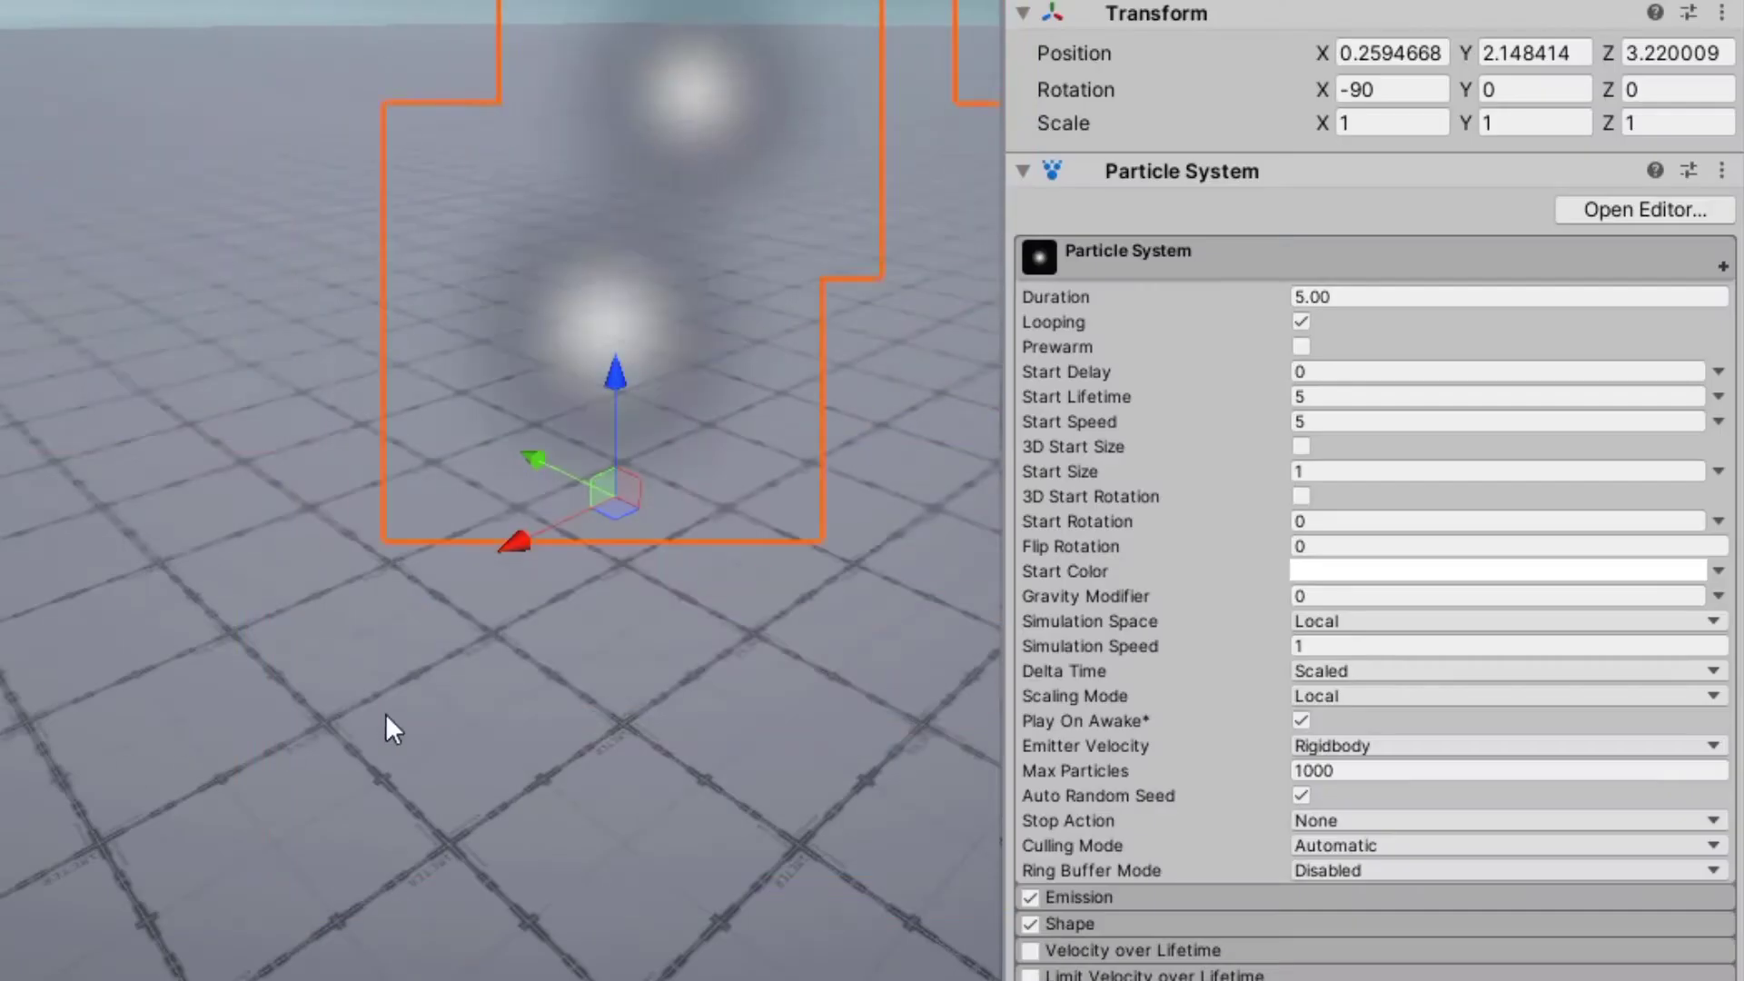
Zero the particle system's rotation and set its simulation space to World.
right_drag(389, 728, 724, 545)
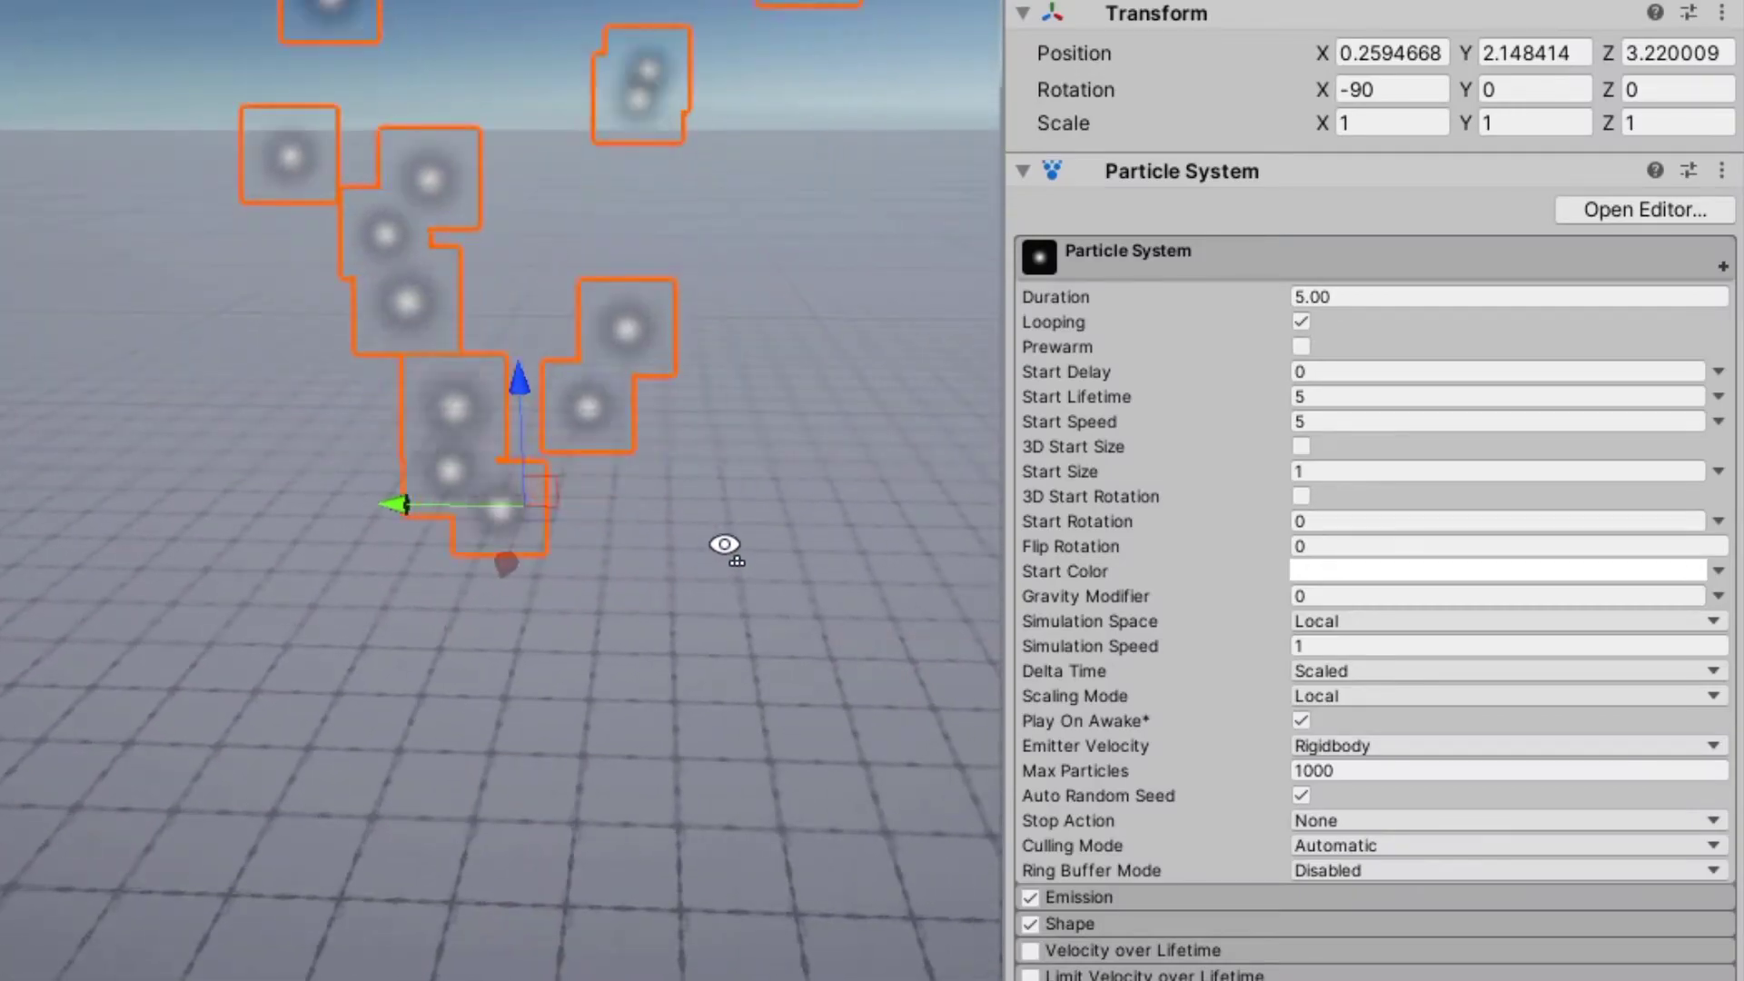
click(1399, 89)
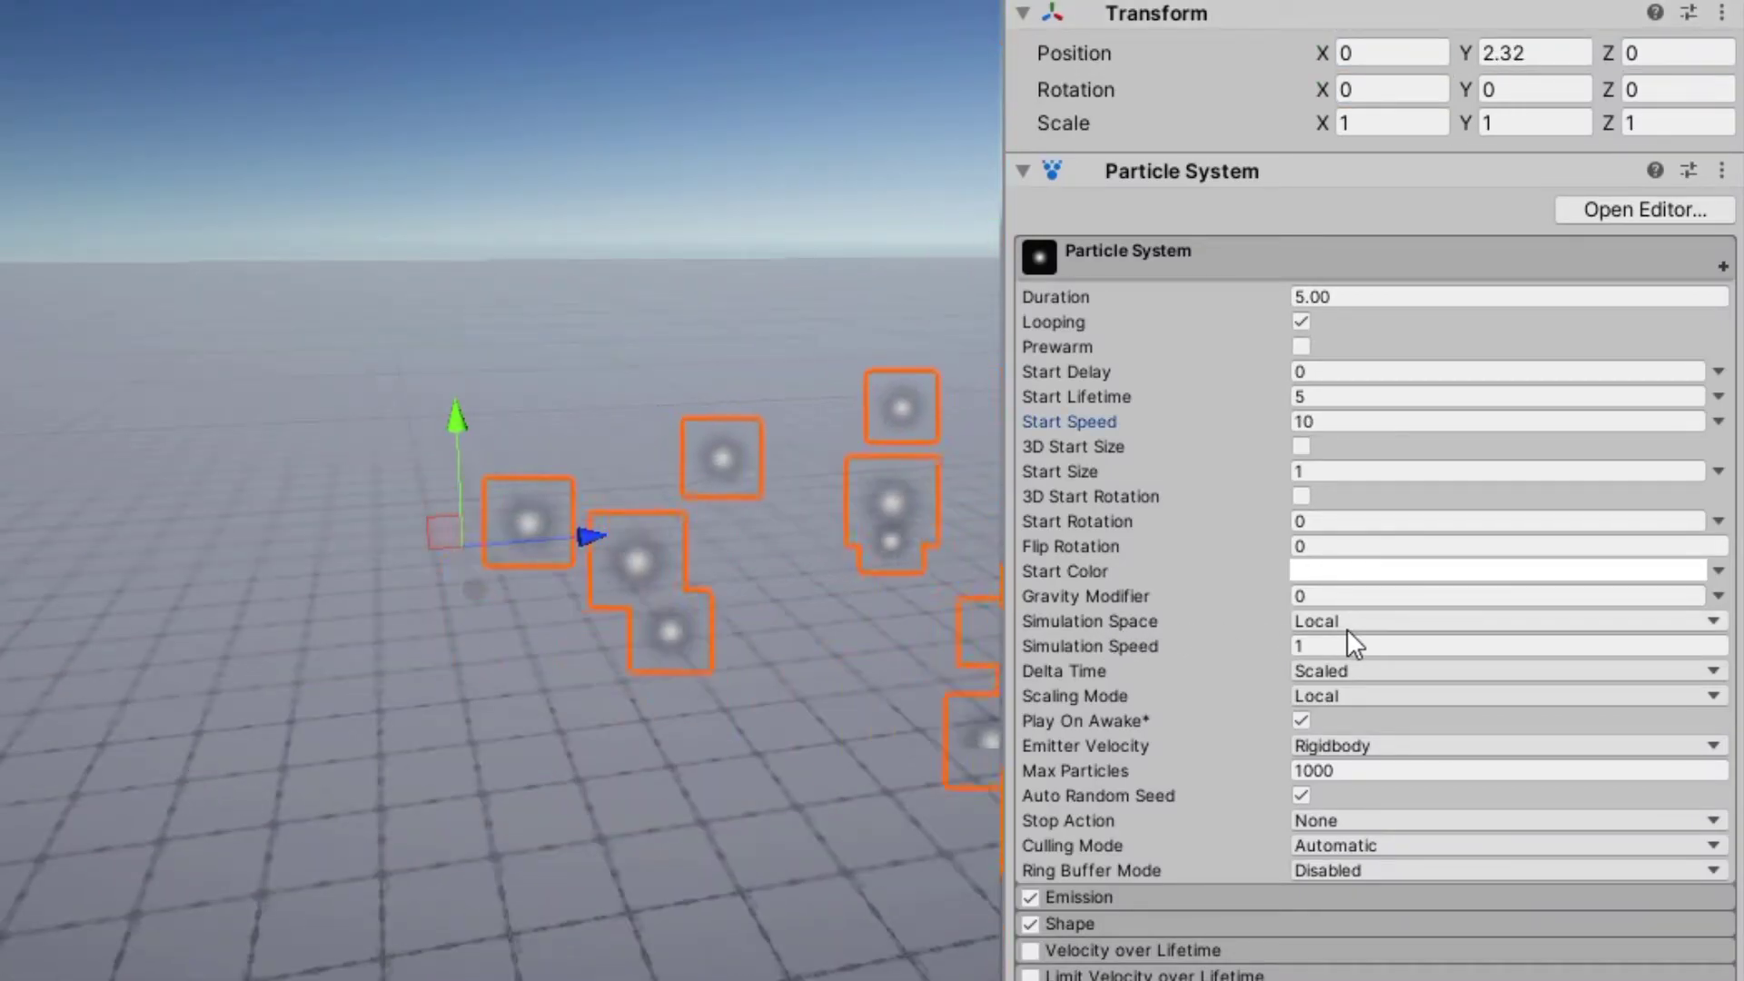
click(1346, 625)
click(1358, 692)
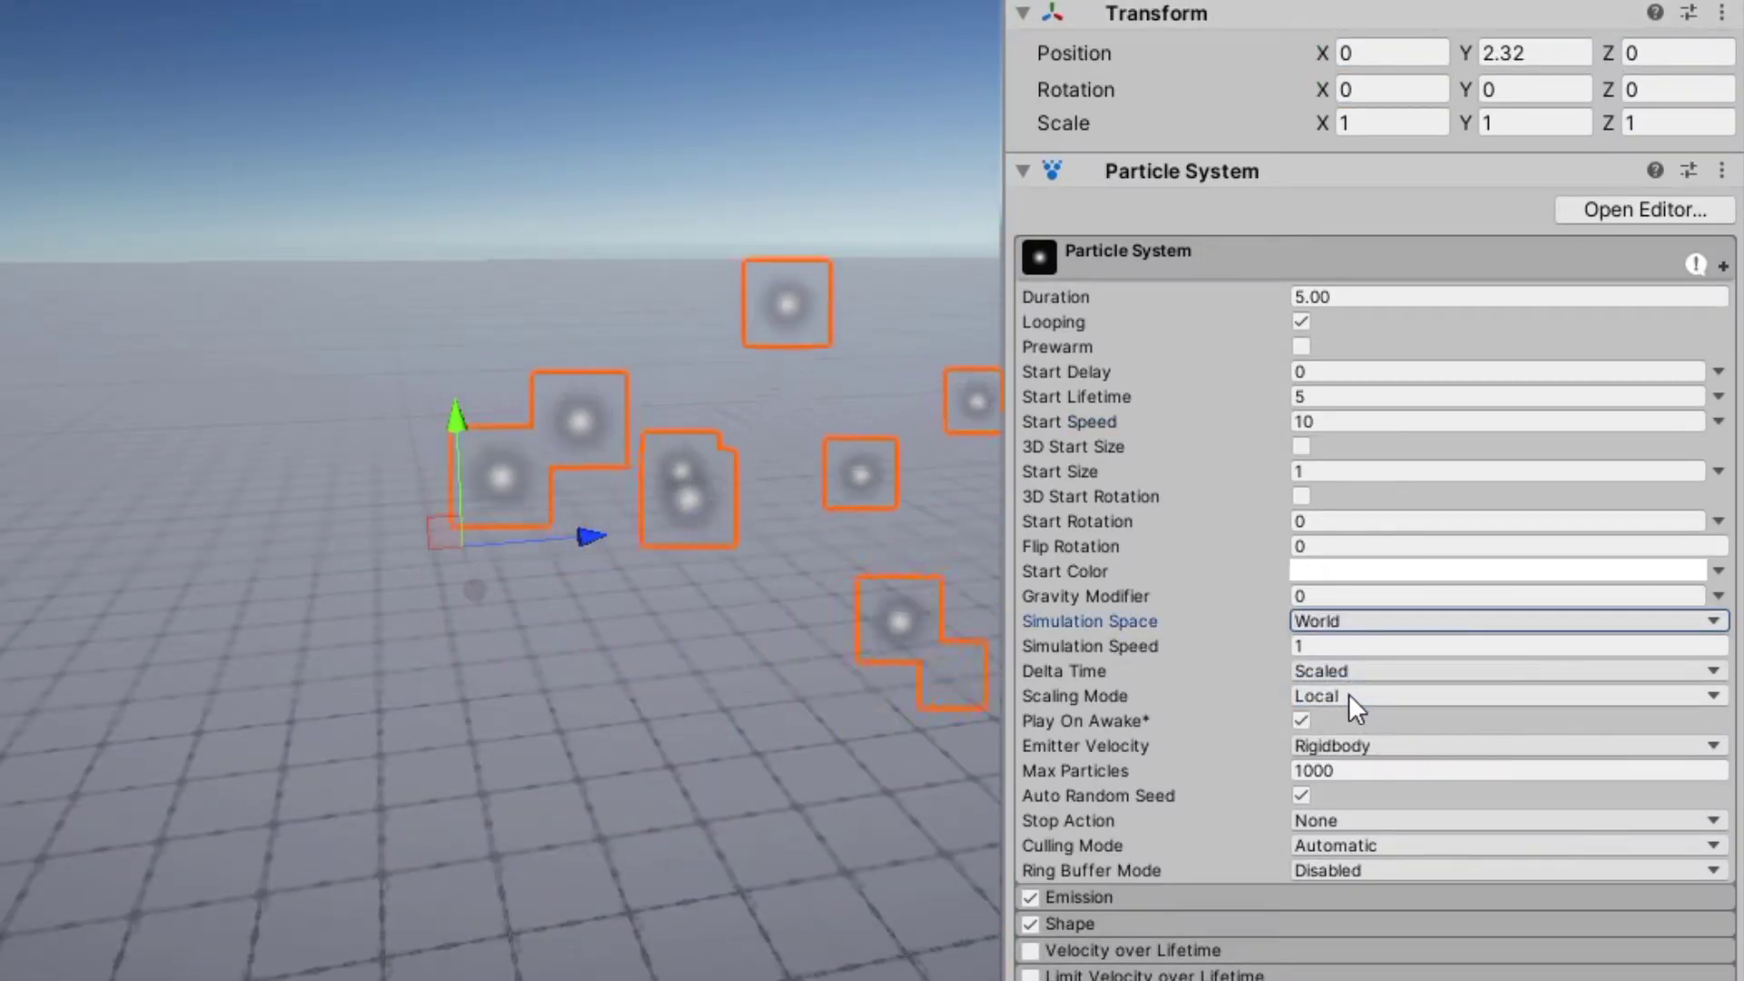
Set the emission Rate over Time to 0, add a burst with a count of 1, and restart the effect preview.
scroll(1268, 698, down, 3)
click(1268, 697)
scroll(1214, 576, down, 4)
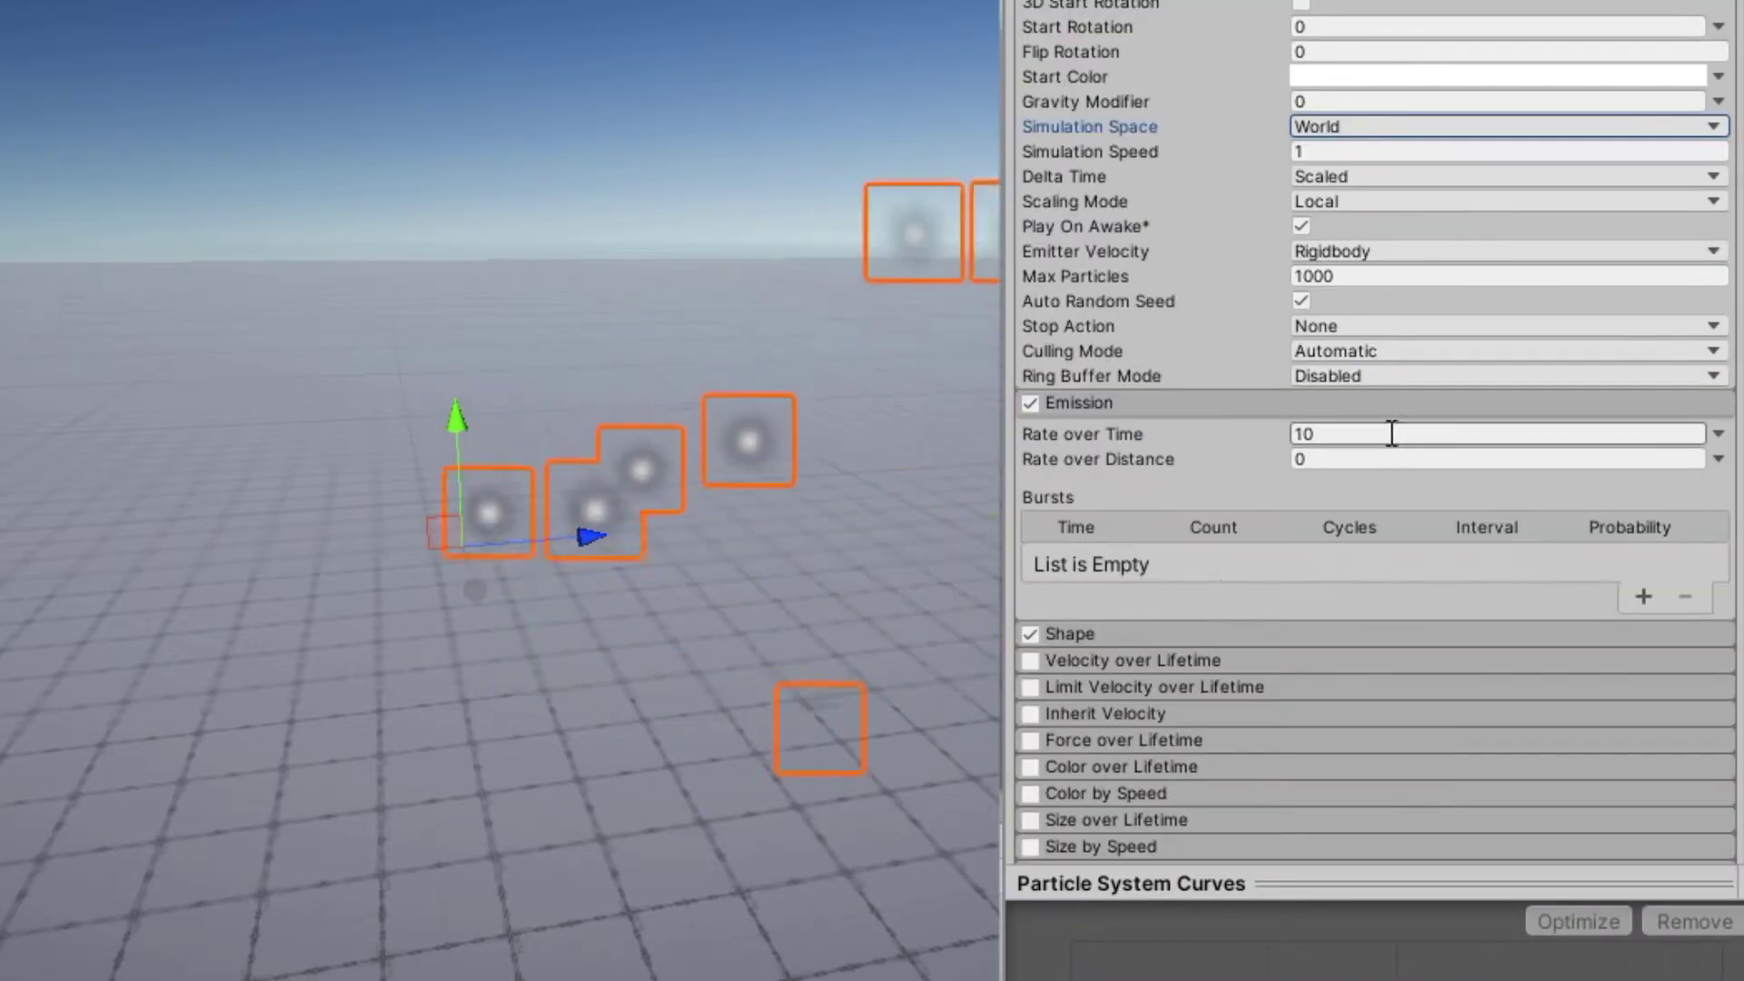
click(1391, 433)
text(0)
click(1641, 596)
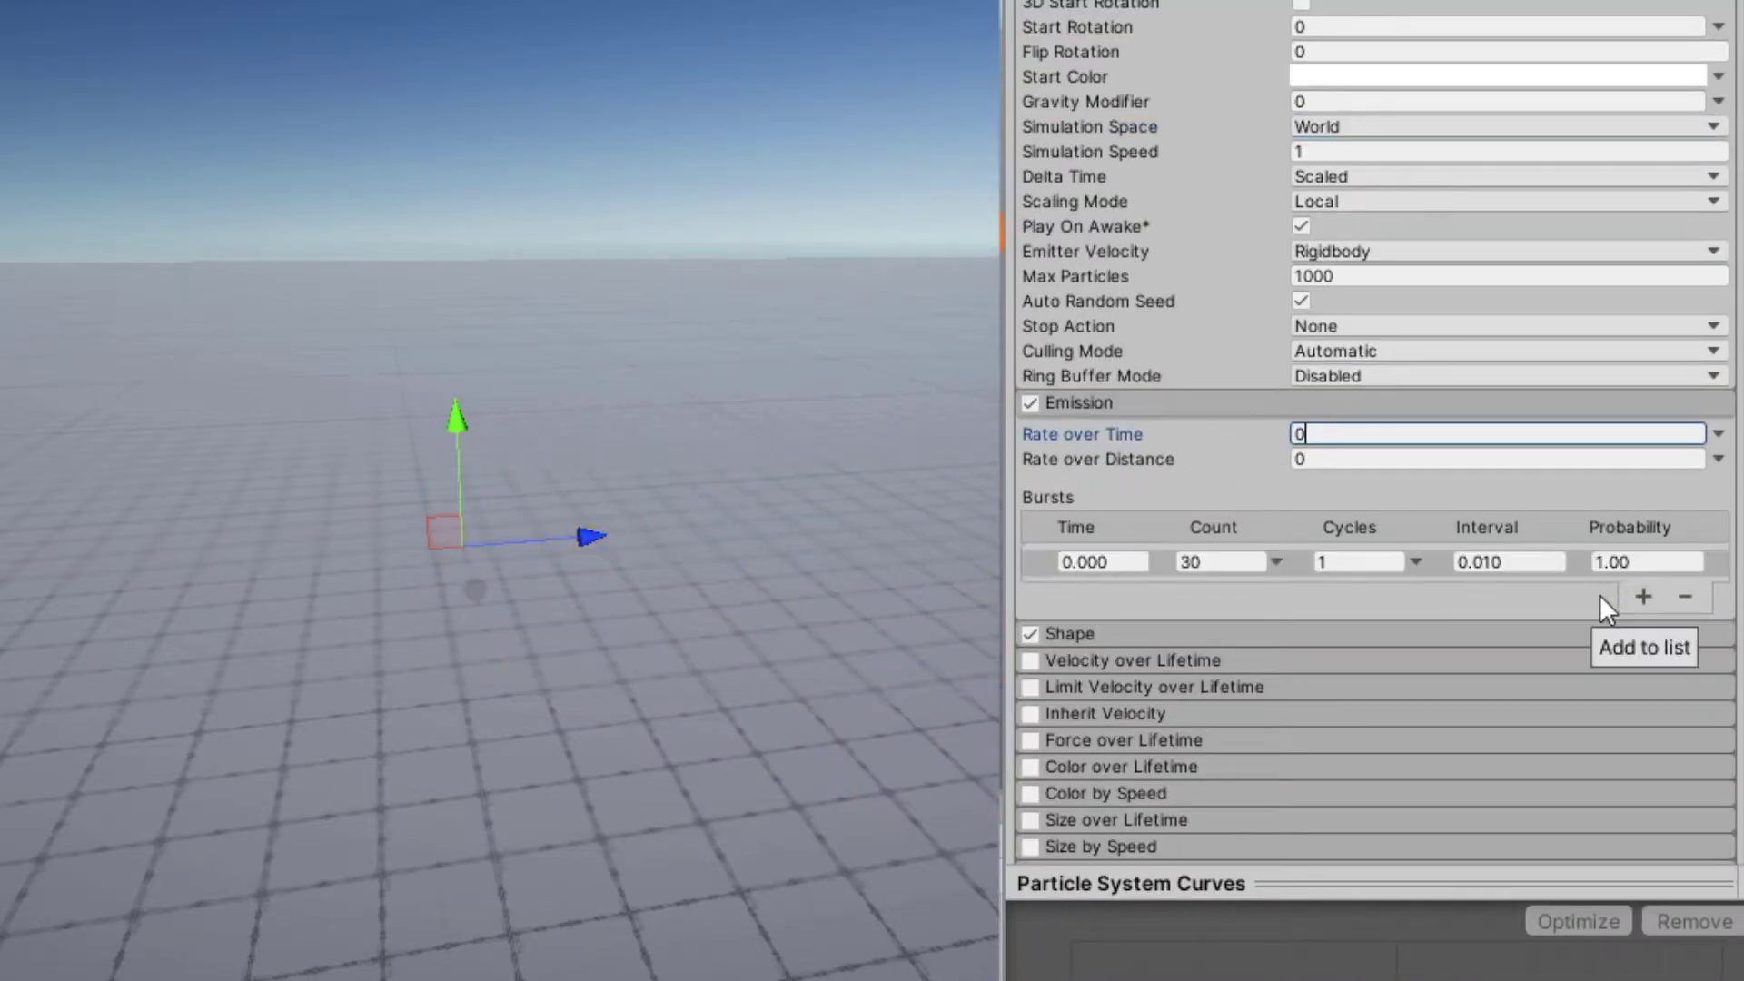
text(1)
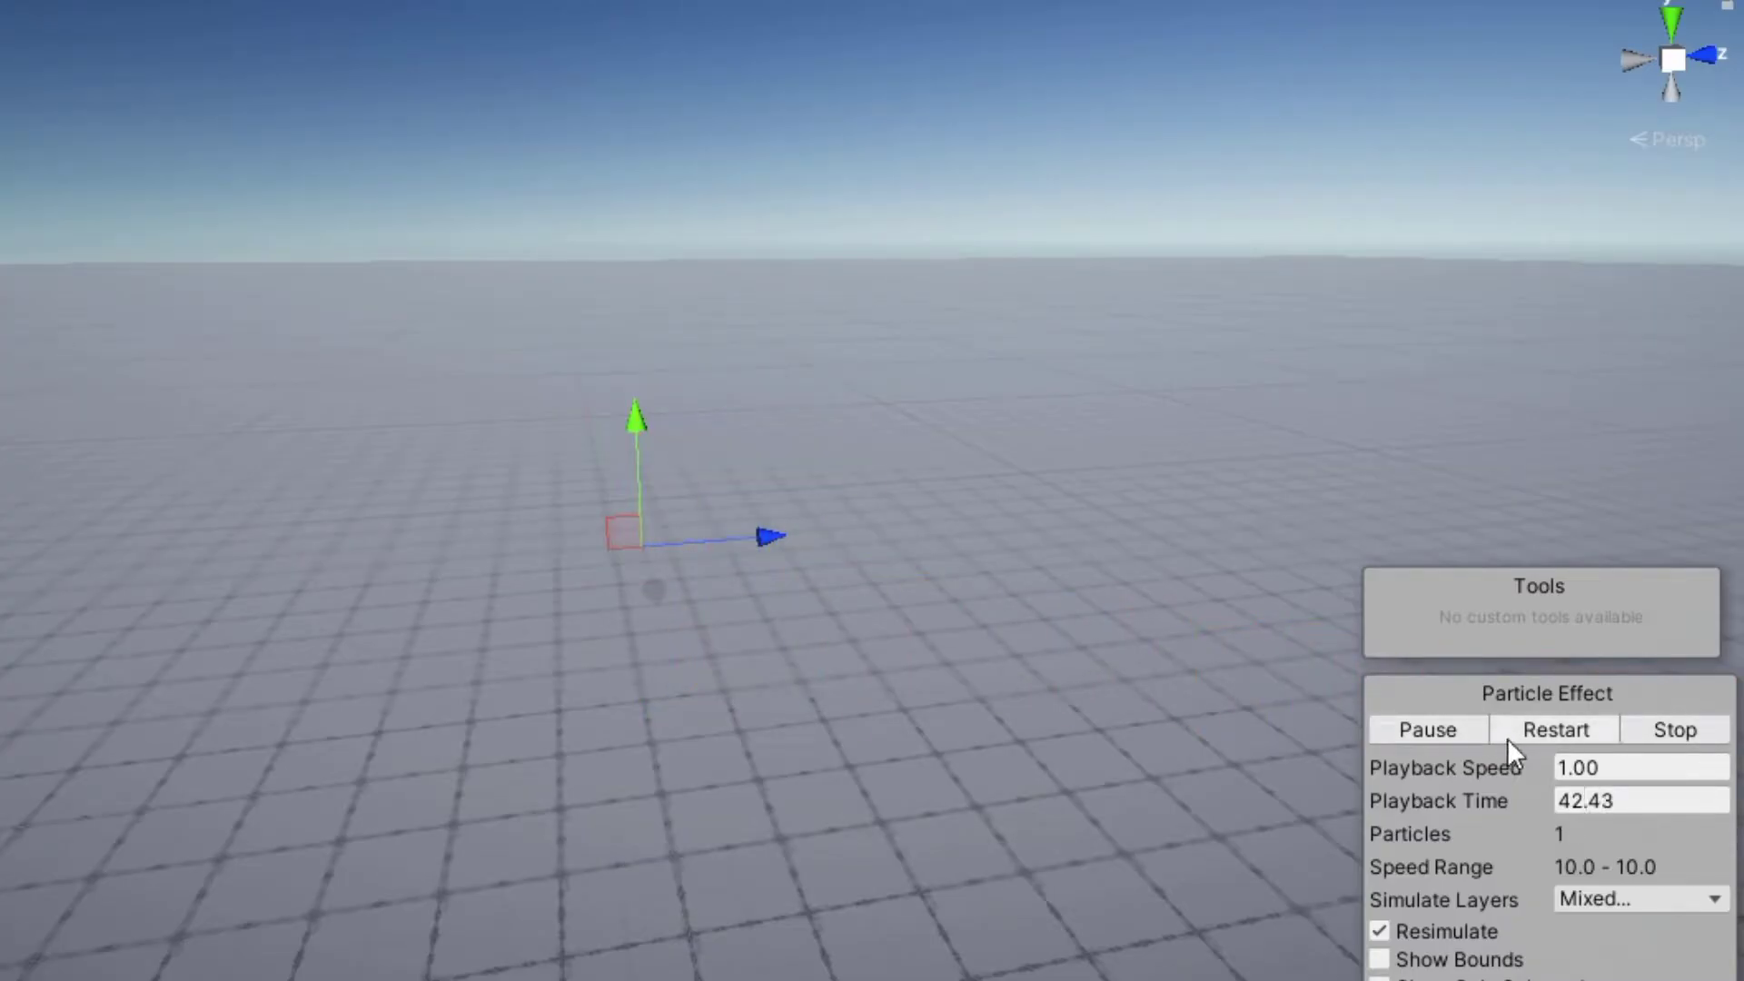
click(1549, 729)
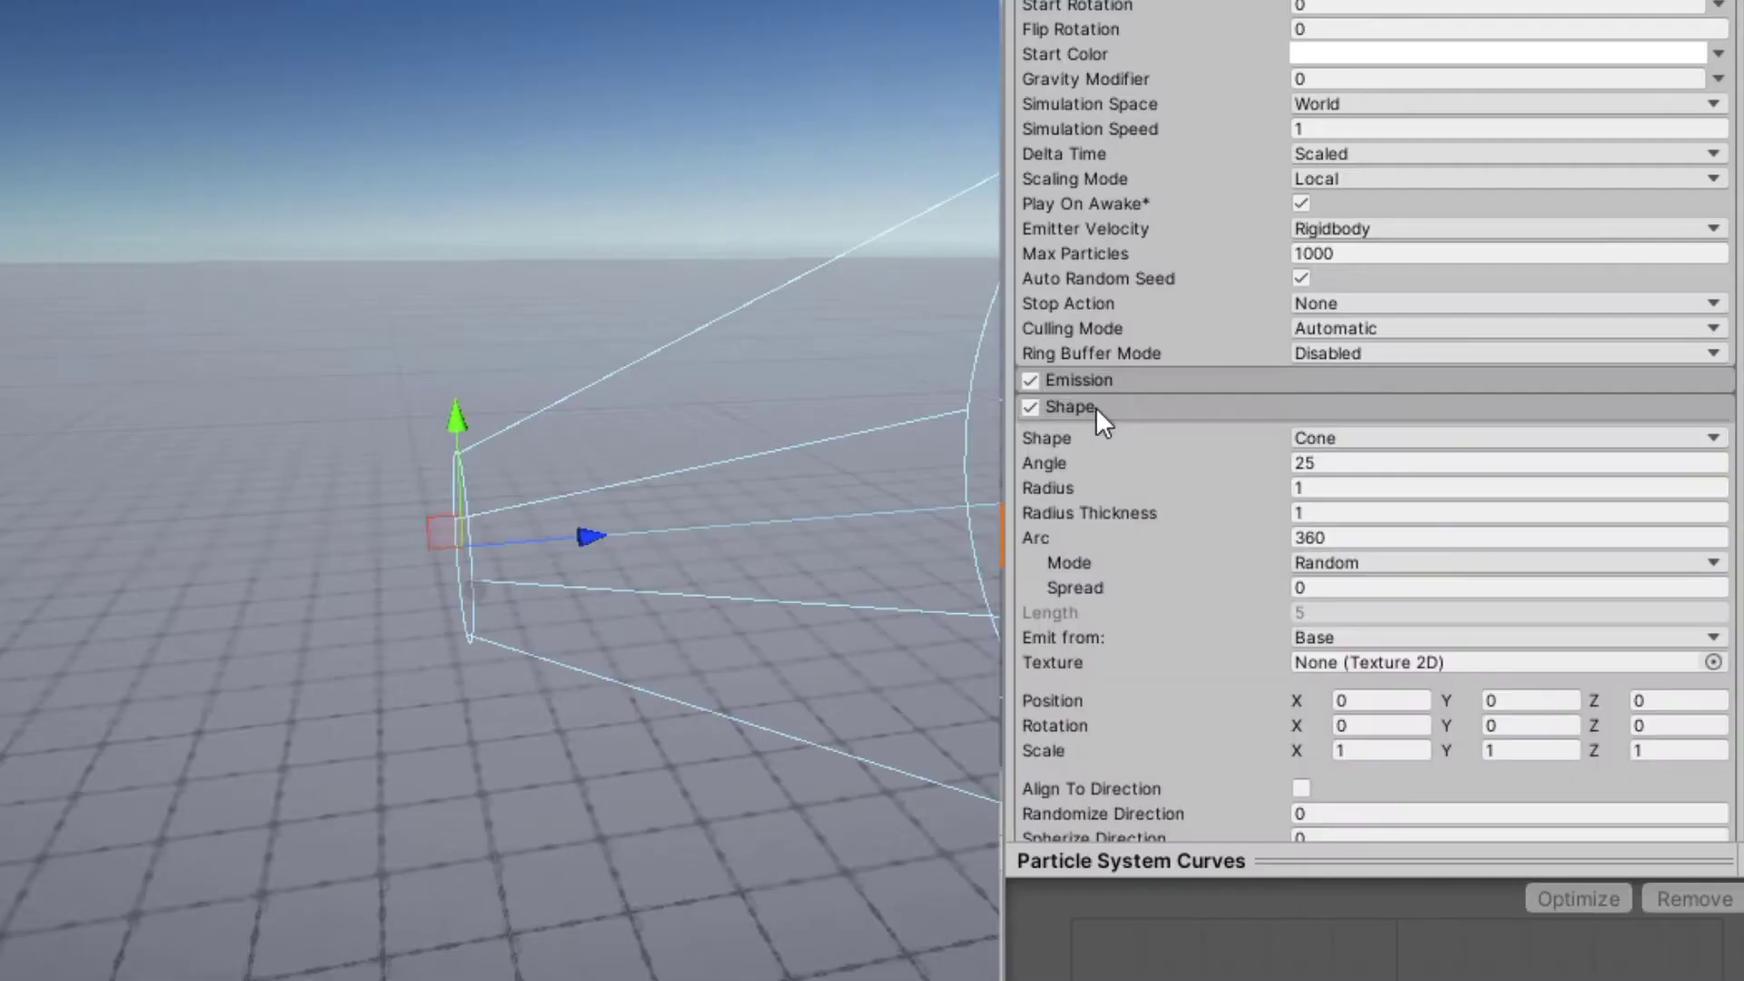
Change the emitter shape in the Shape module, trying Sphere and one further shape.
alt+drag(781, 454, 1377, 427)
click(1378, 438)
click(1415, 505)
click(1379, 438)
click(1381, 469)
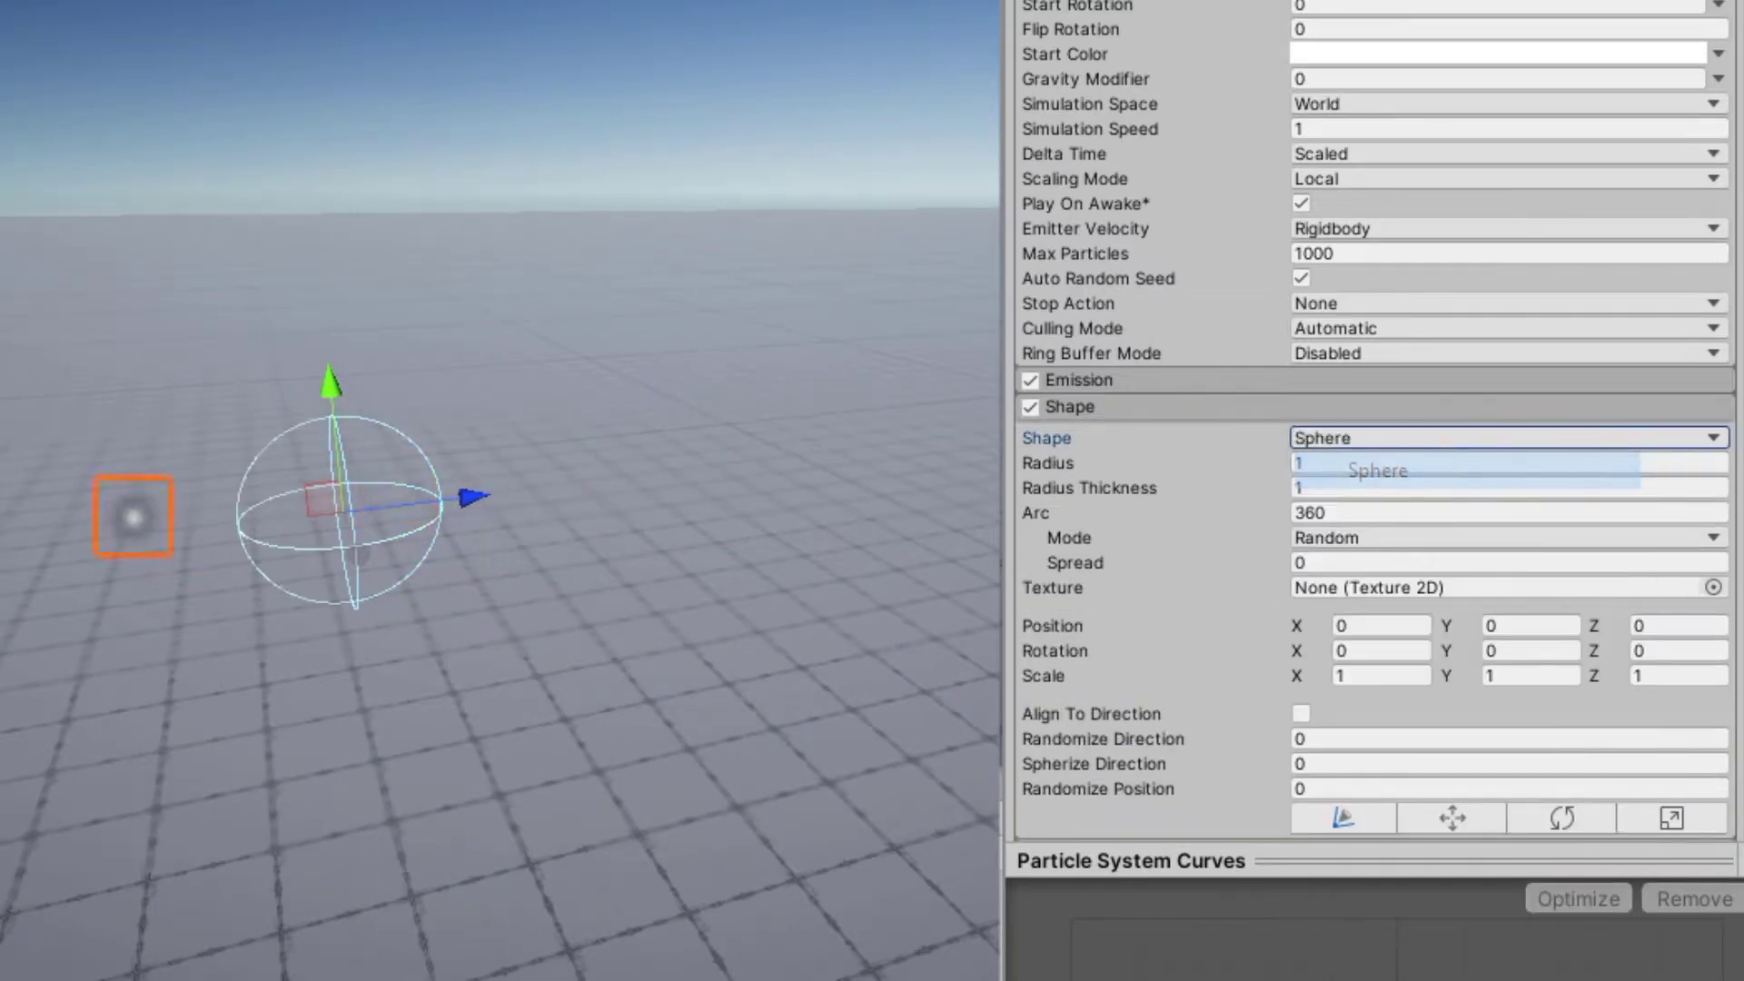
click(1378, 437)
click(1441, 907)
Set the particle system's Start Color to orange.
click(1529, 550)
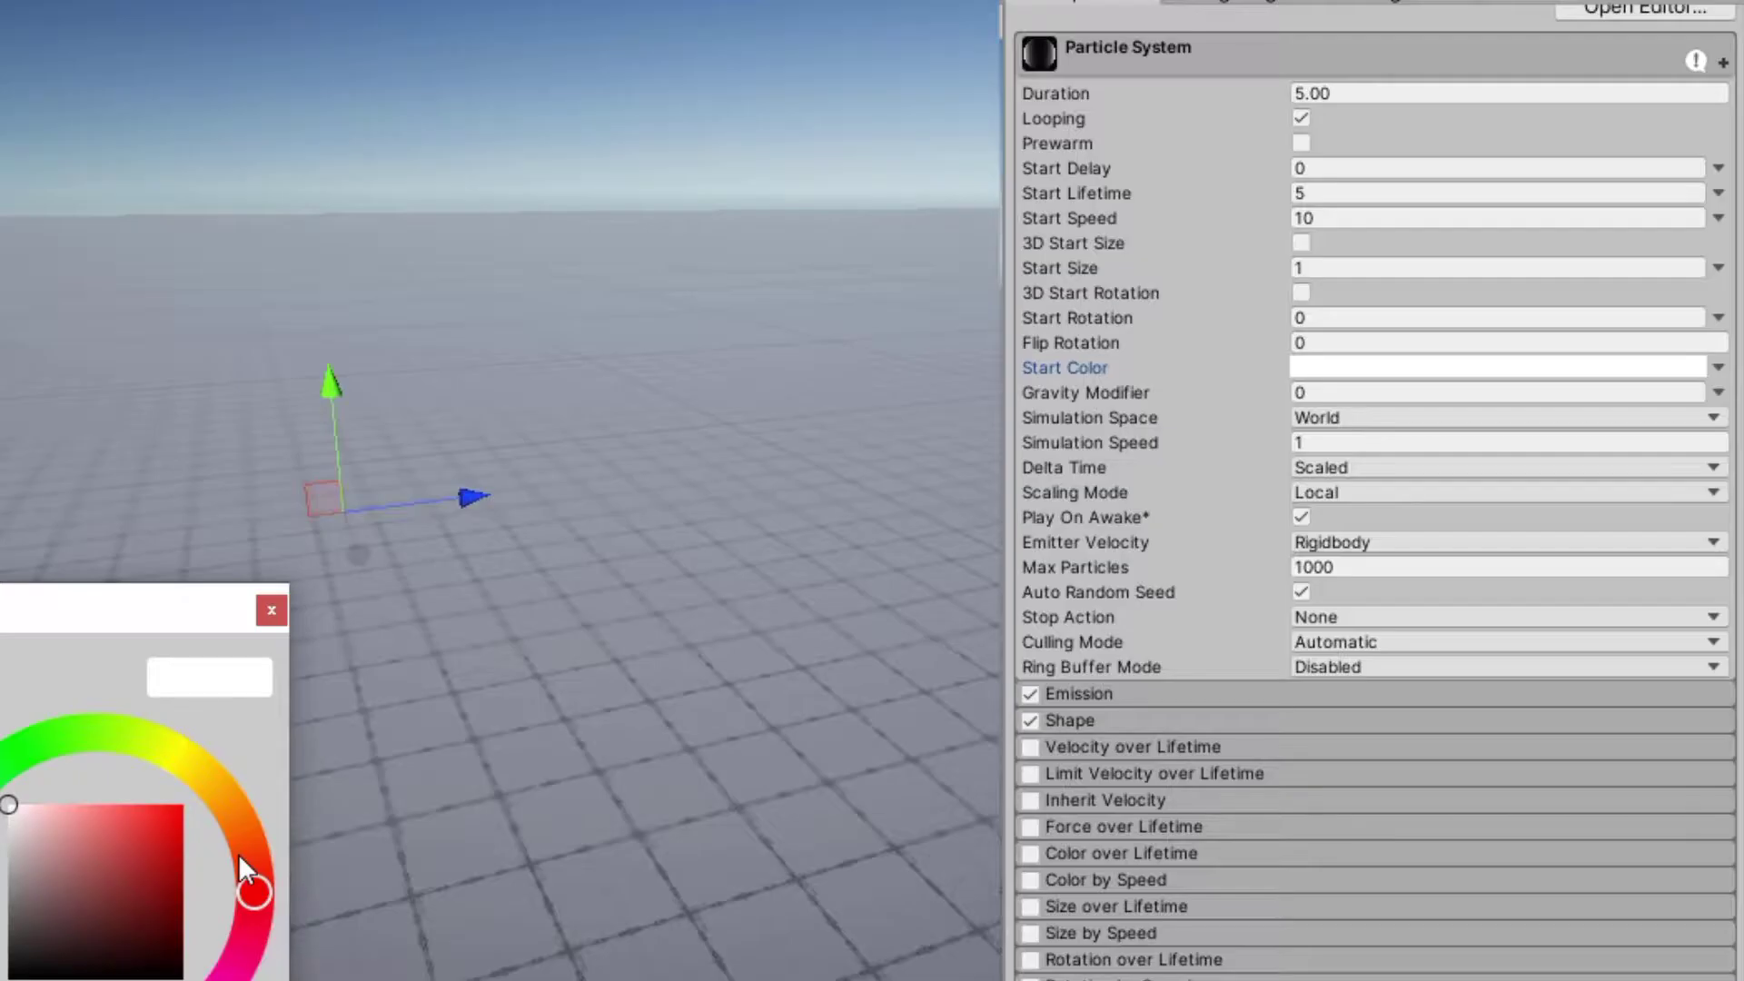
drag(241, 867, 236, 797)
key(Return)
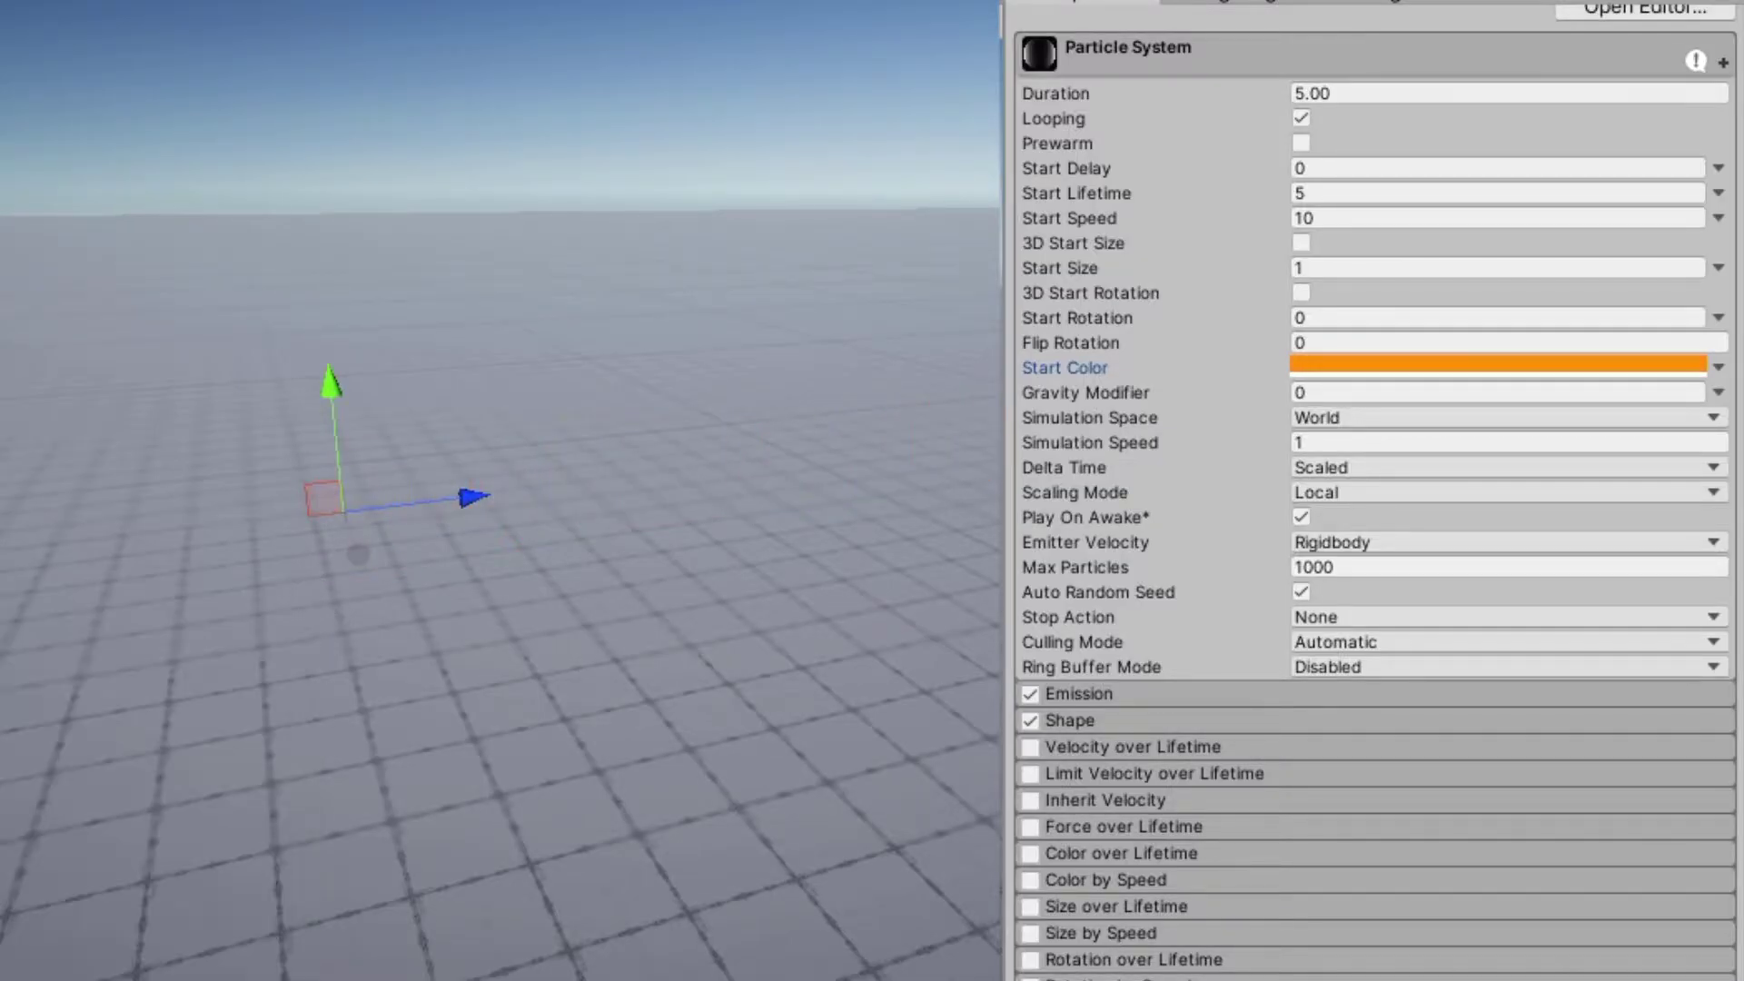
Enable the Collision module with type World and set its Bounce to 0.
scroll(1049, 434, down, 6)
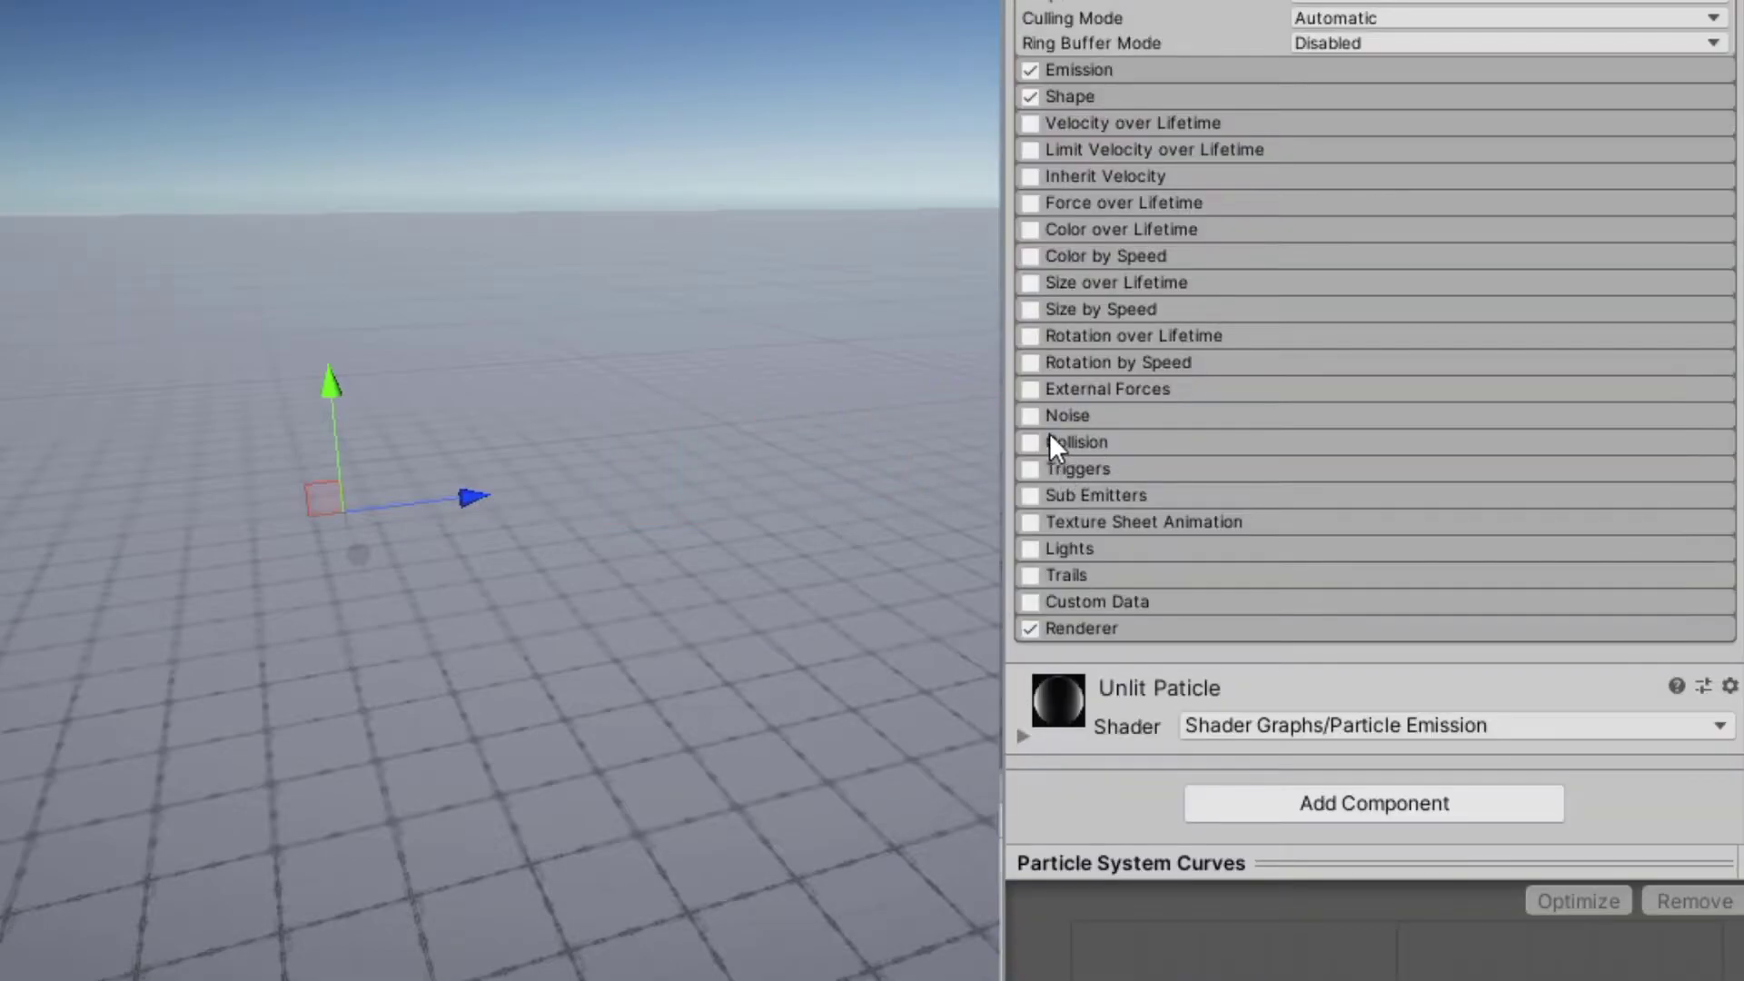
click(1111, 443)
click(1323, 474)
click(1367, 545)
scroll(1212, 569, down, 3)
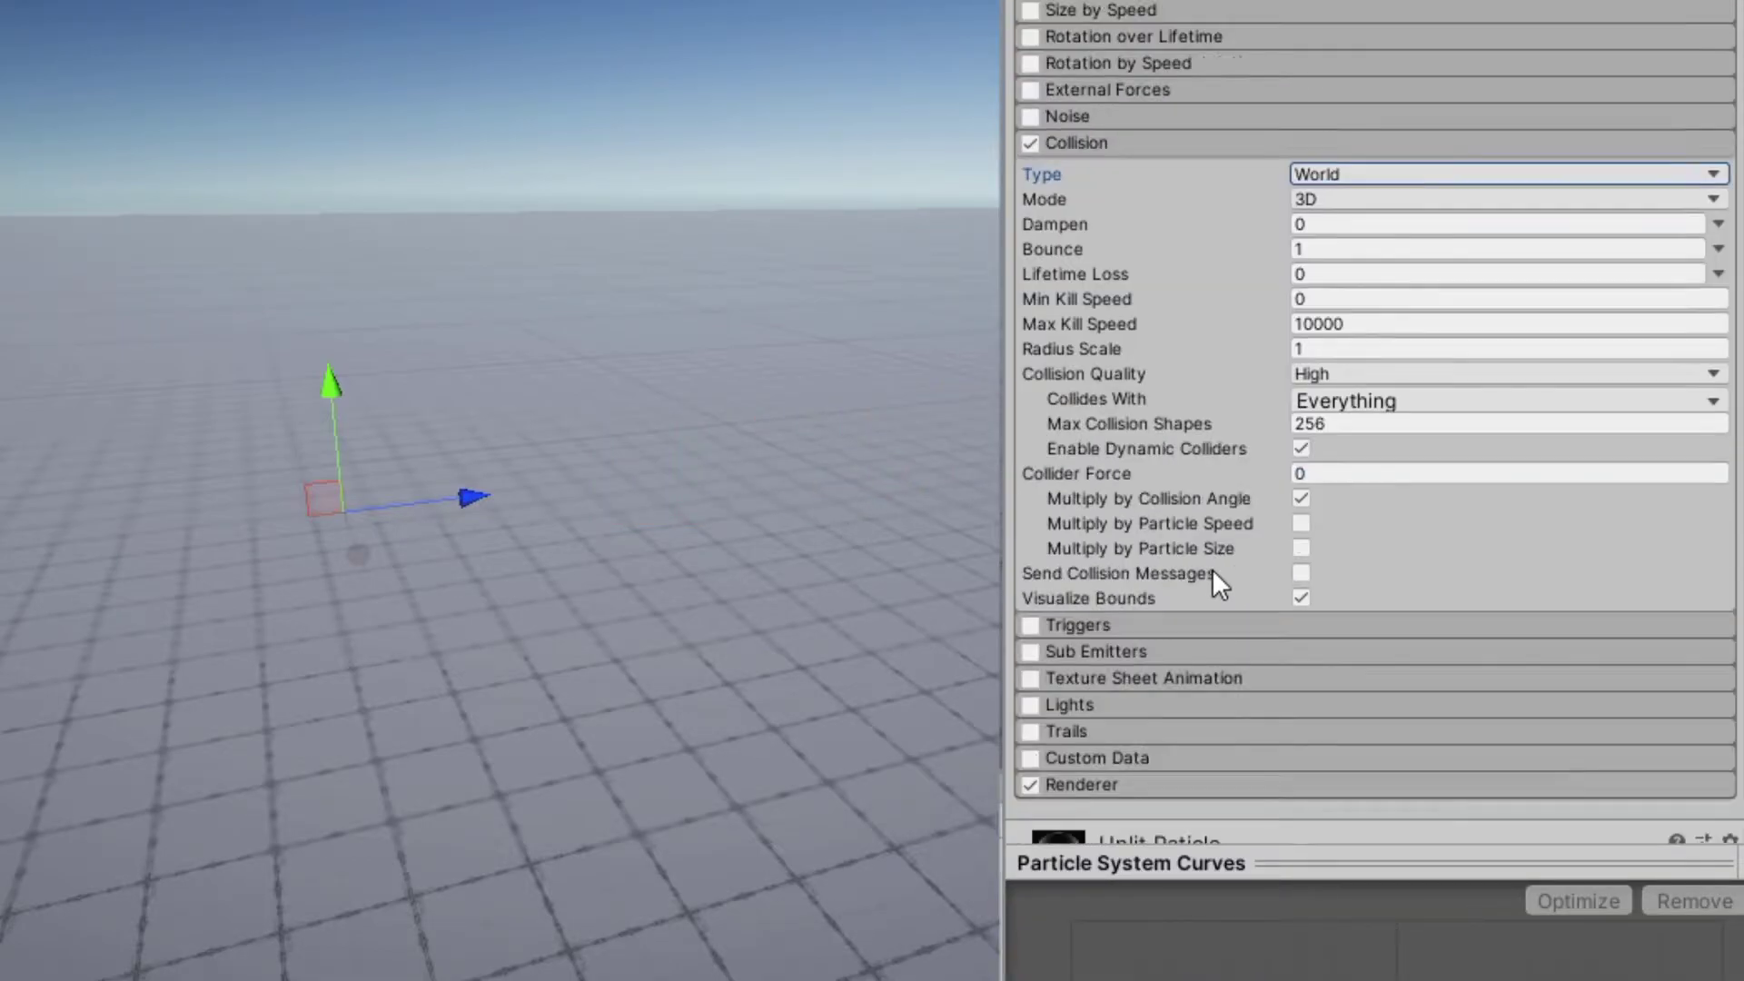
click(1333, 249)
text(0)
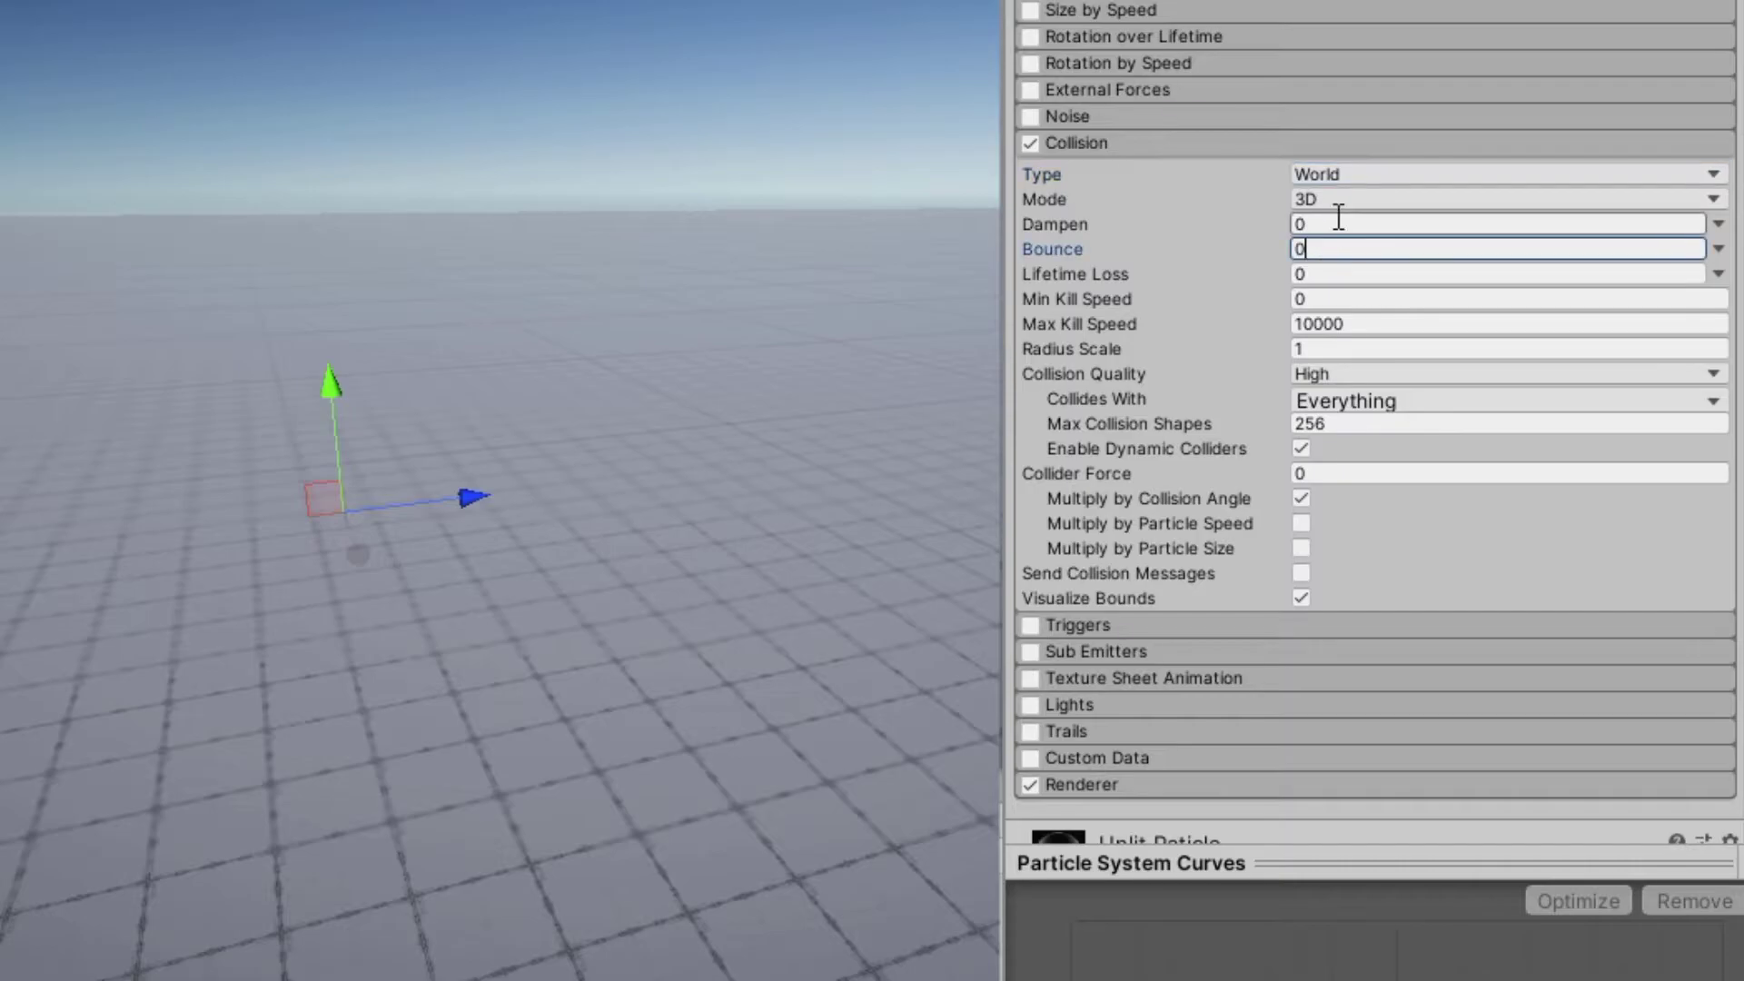
click(1328, 223)
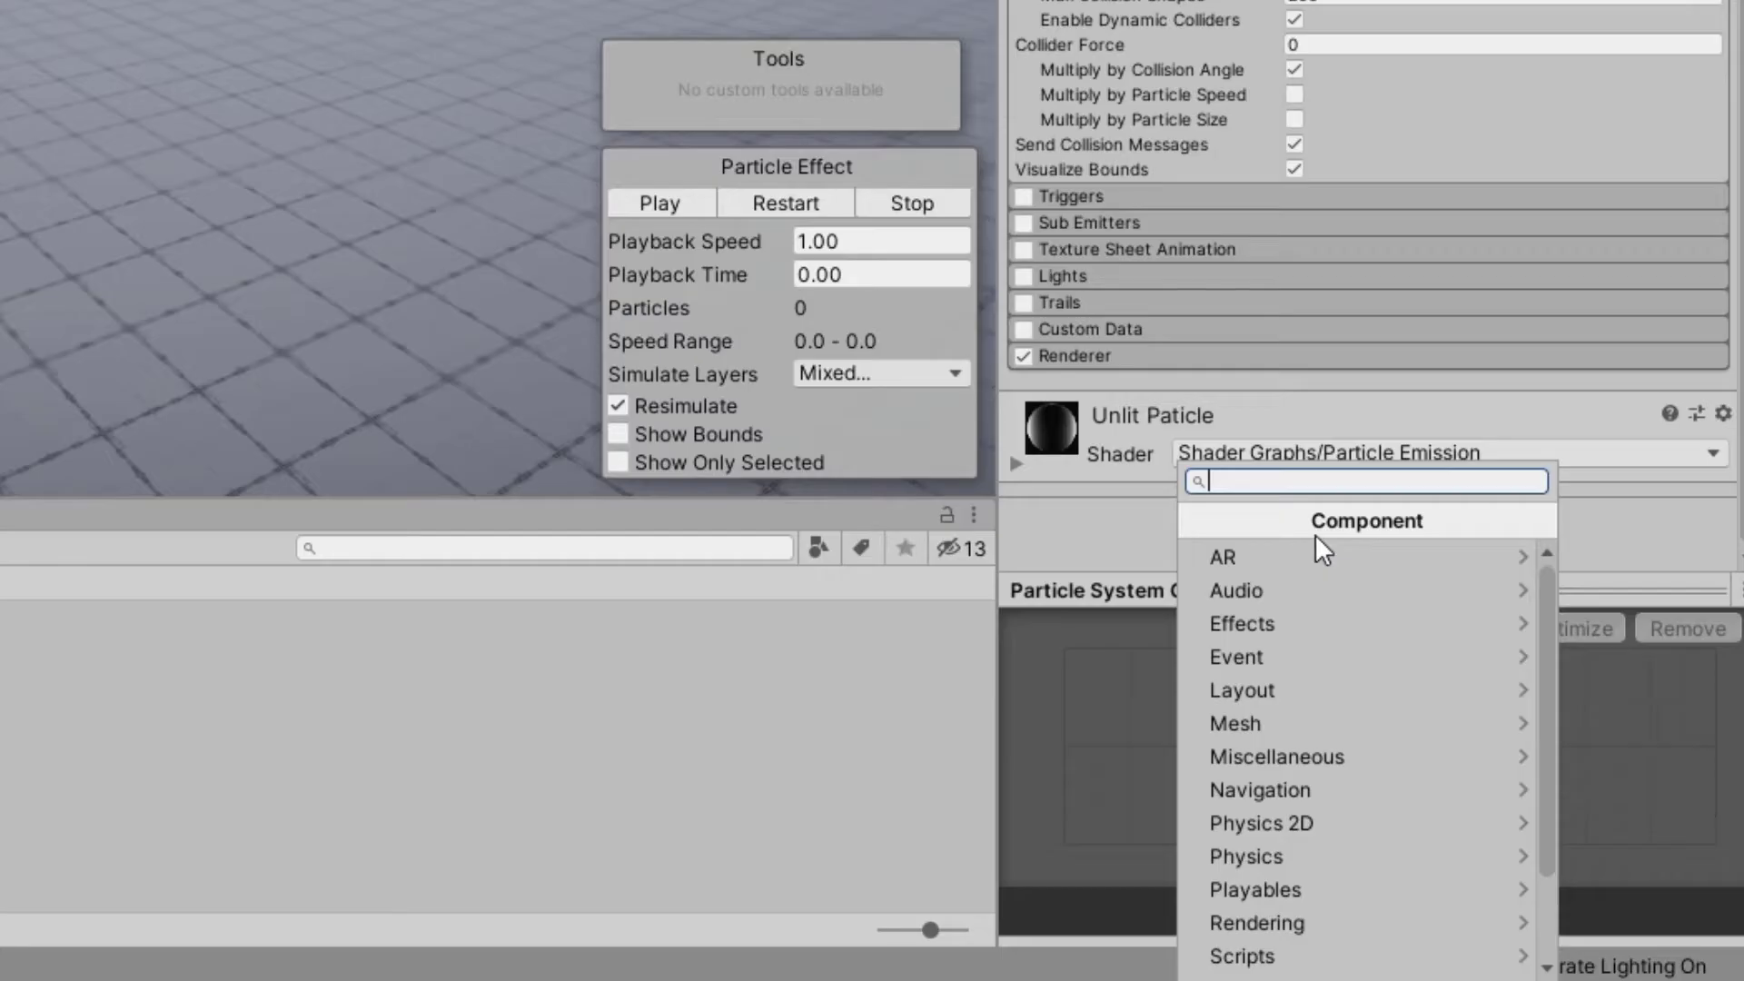
Add a new script component named BulletParticle to the particle system.
text(BulletParticle)
click(1315, 545)
key(Return)
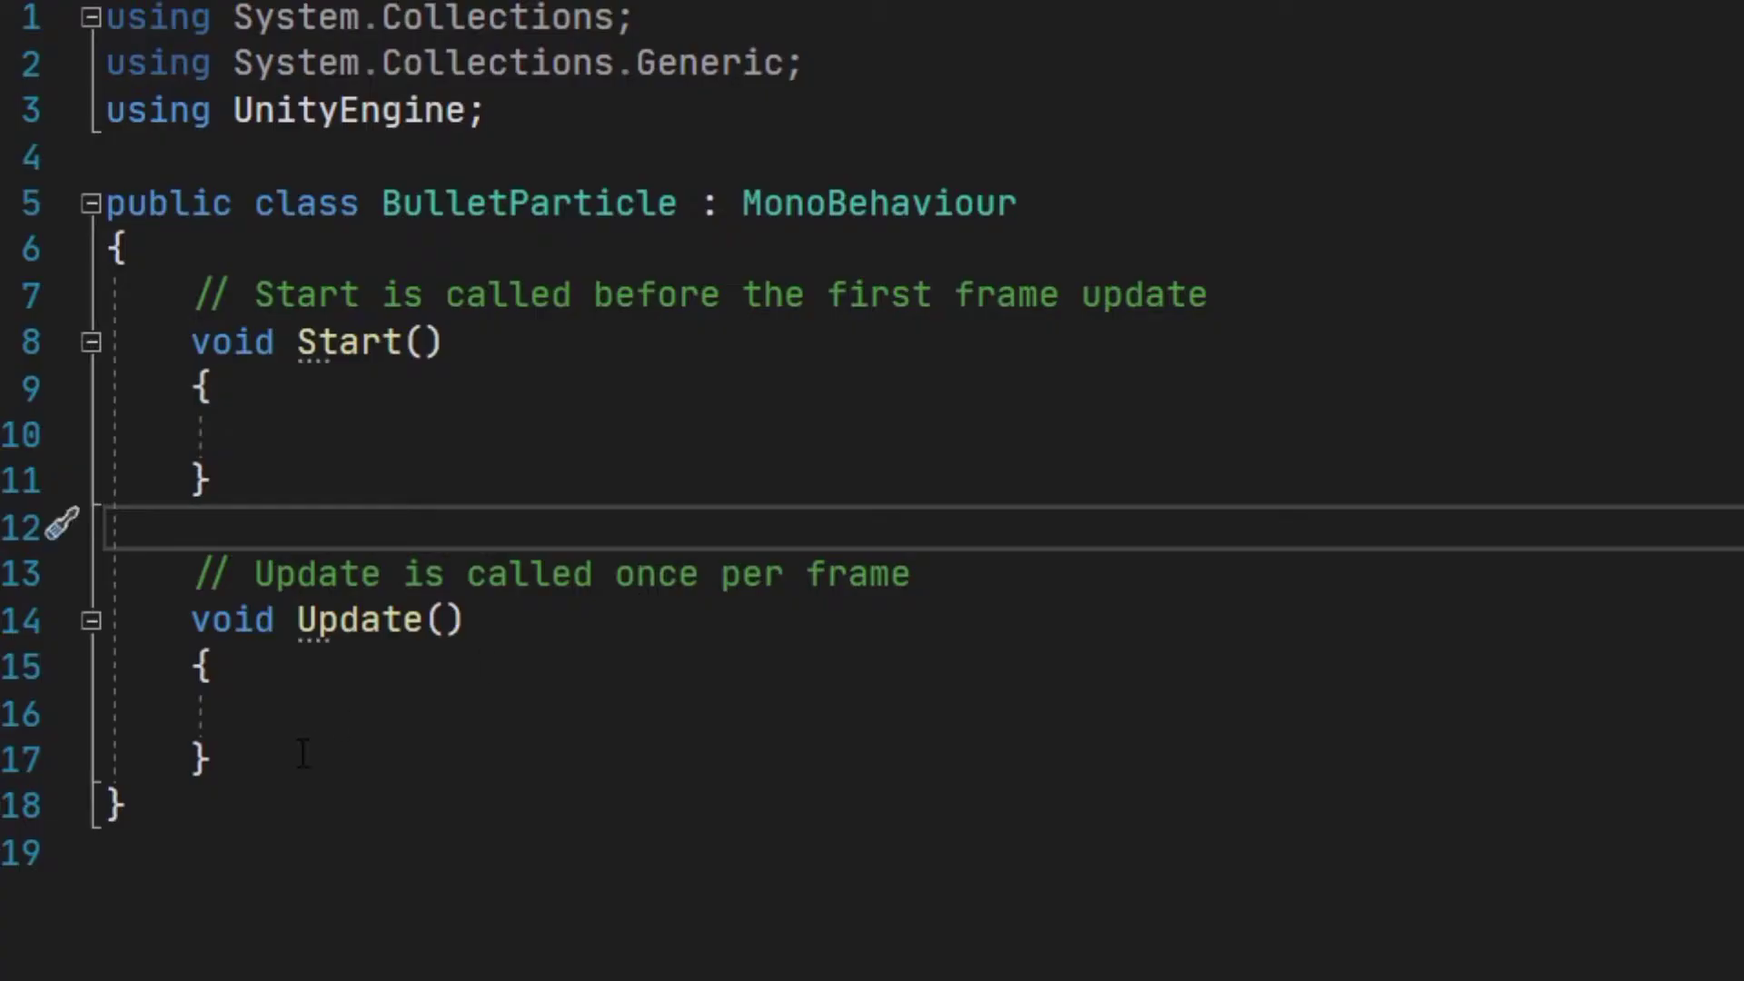
Replace the default Start and Update methods of the BulletParticle class with an OnParticleCollision method.
drag(299, 754, 202, 313)
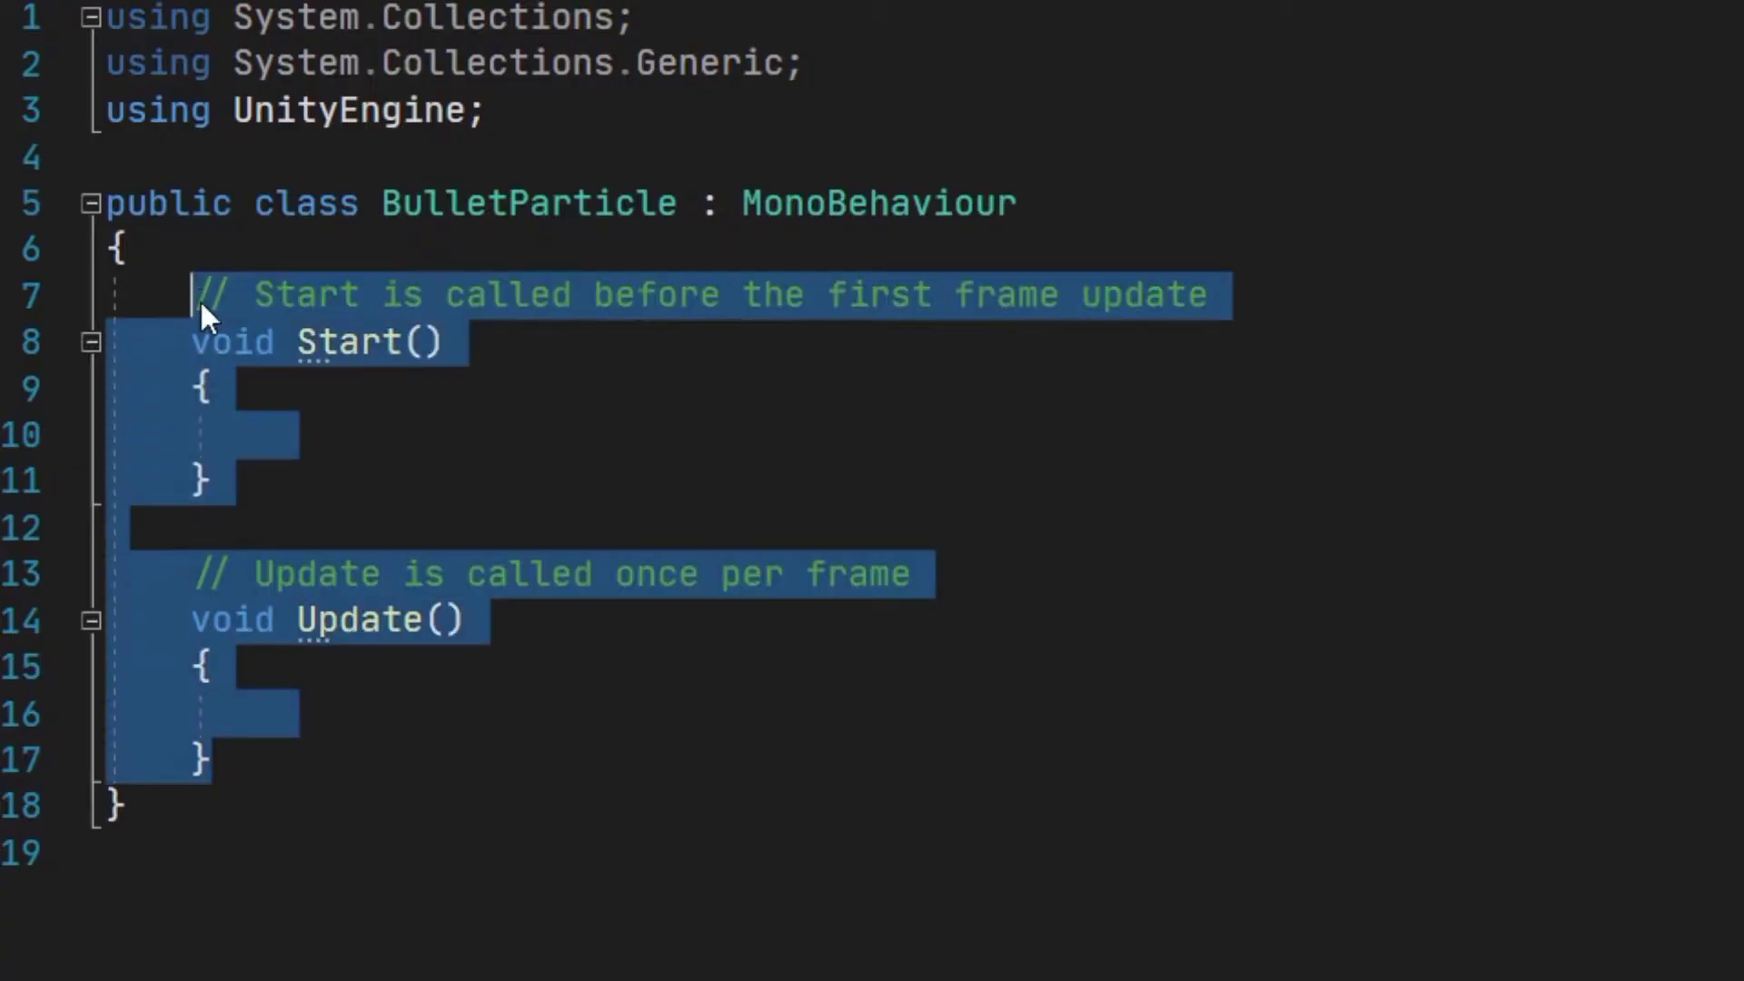
key(Delete)
text(onparti)
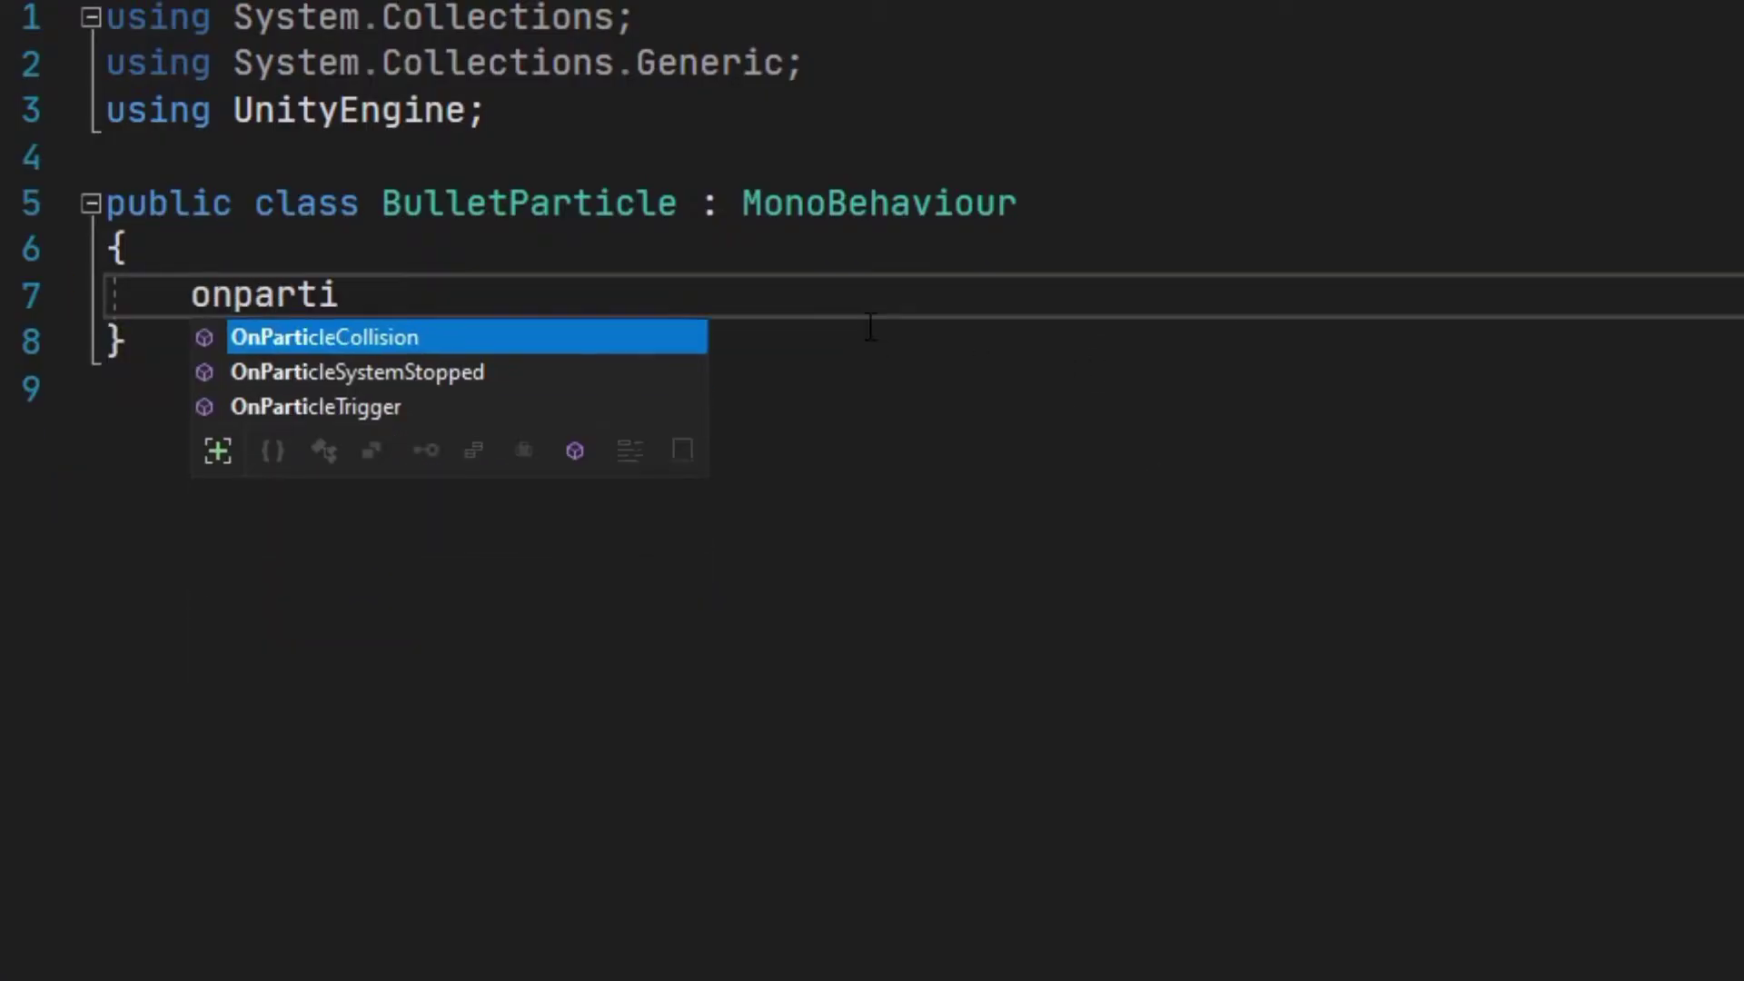
key(Tab)
Declare a public ParticleSystem field named particleSystem at the top of the class.
click(642, 263)
key(Return)
key(Return)
key(Up)
text(public ParticleSystem particleSystem;)
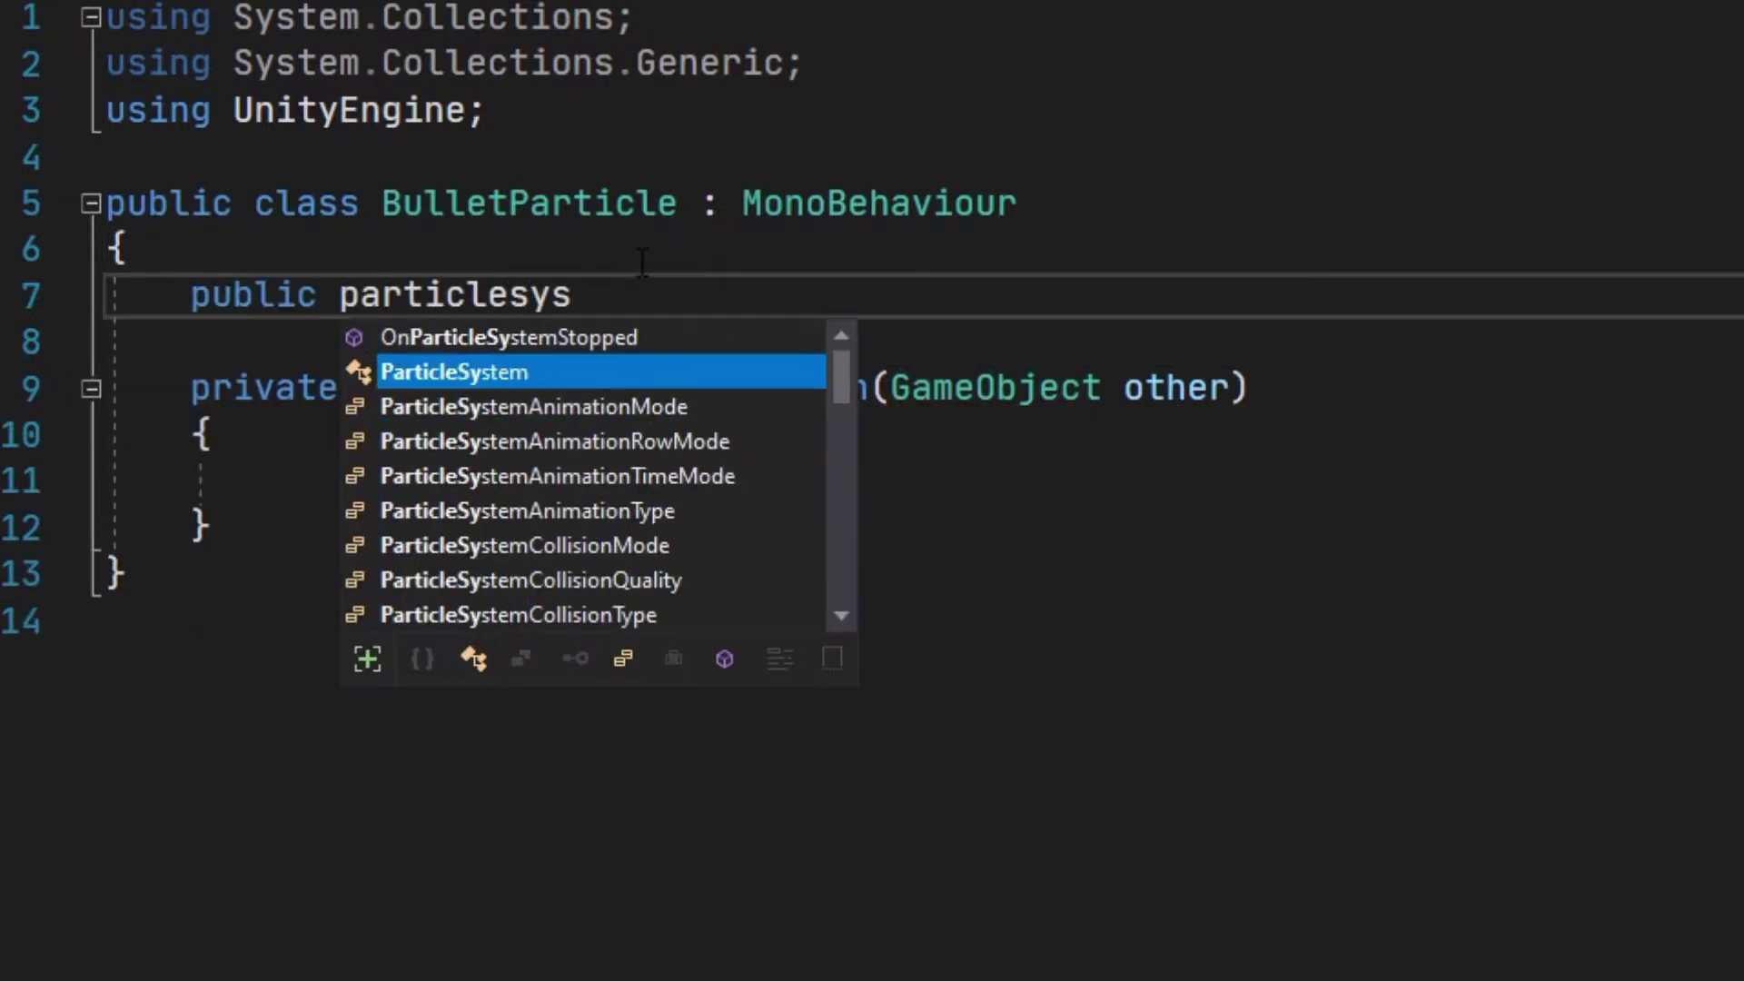
Declare a List<ParticleCollisionEvent> field named colEvents and initialize it with a new list.
key(Return)
key(Return)
text(List<ParticleCollisionEvent> colEvents = new List<ParticleCollisionEvent>)
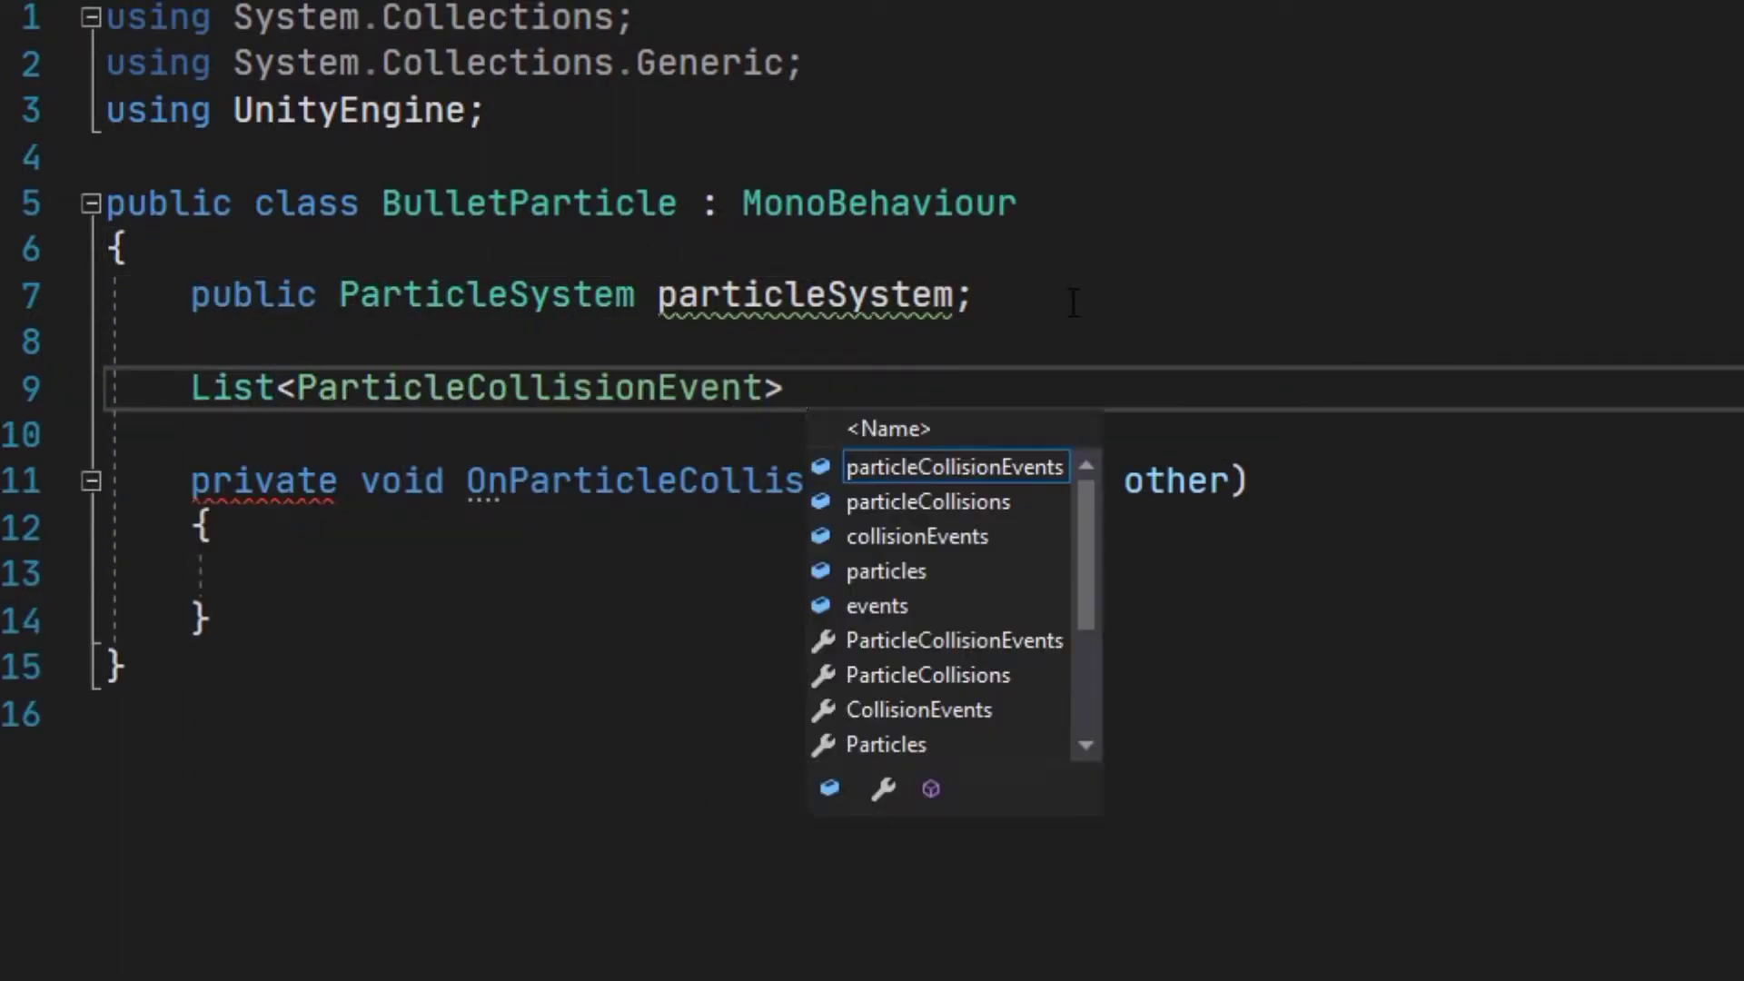
Call particleSystem.GetCollisionEvents(other, colEvents) inside OnParticleCollision.
key(Down)
key(Down)
key(Down)
key(Down)
text(p)
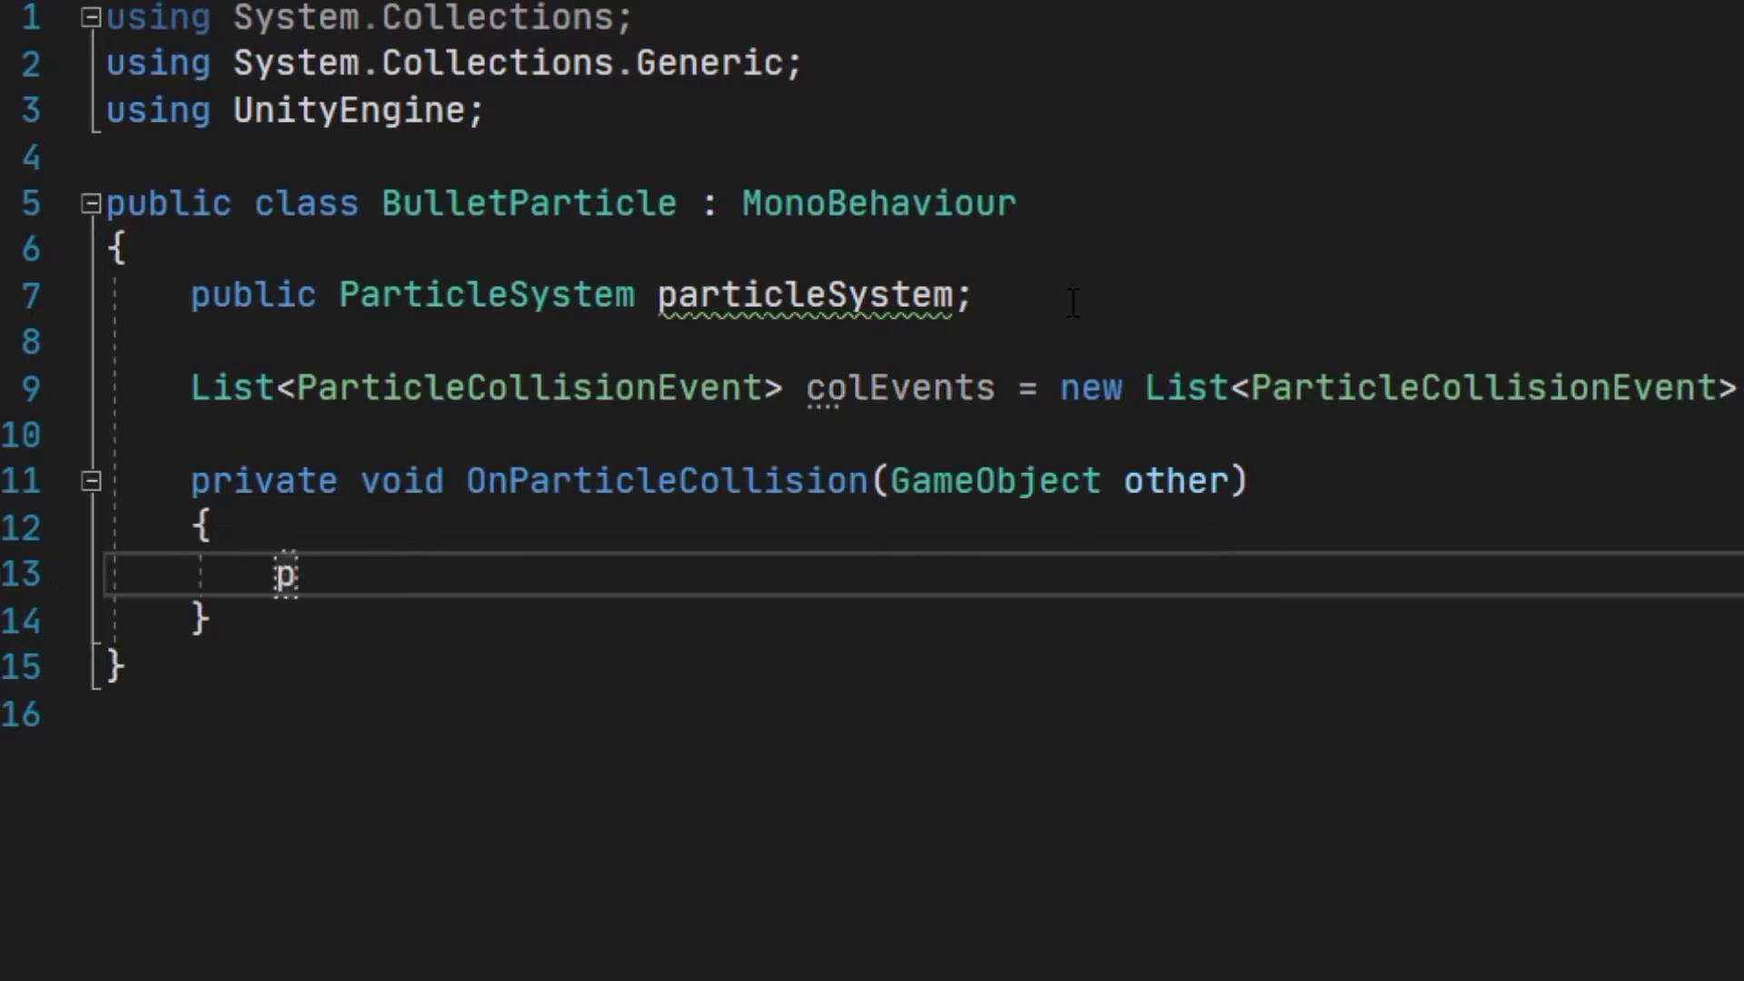
text(articleSystem.getco)
key(Tab)
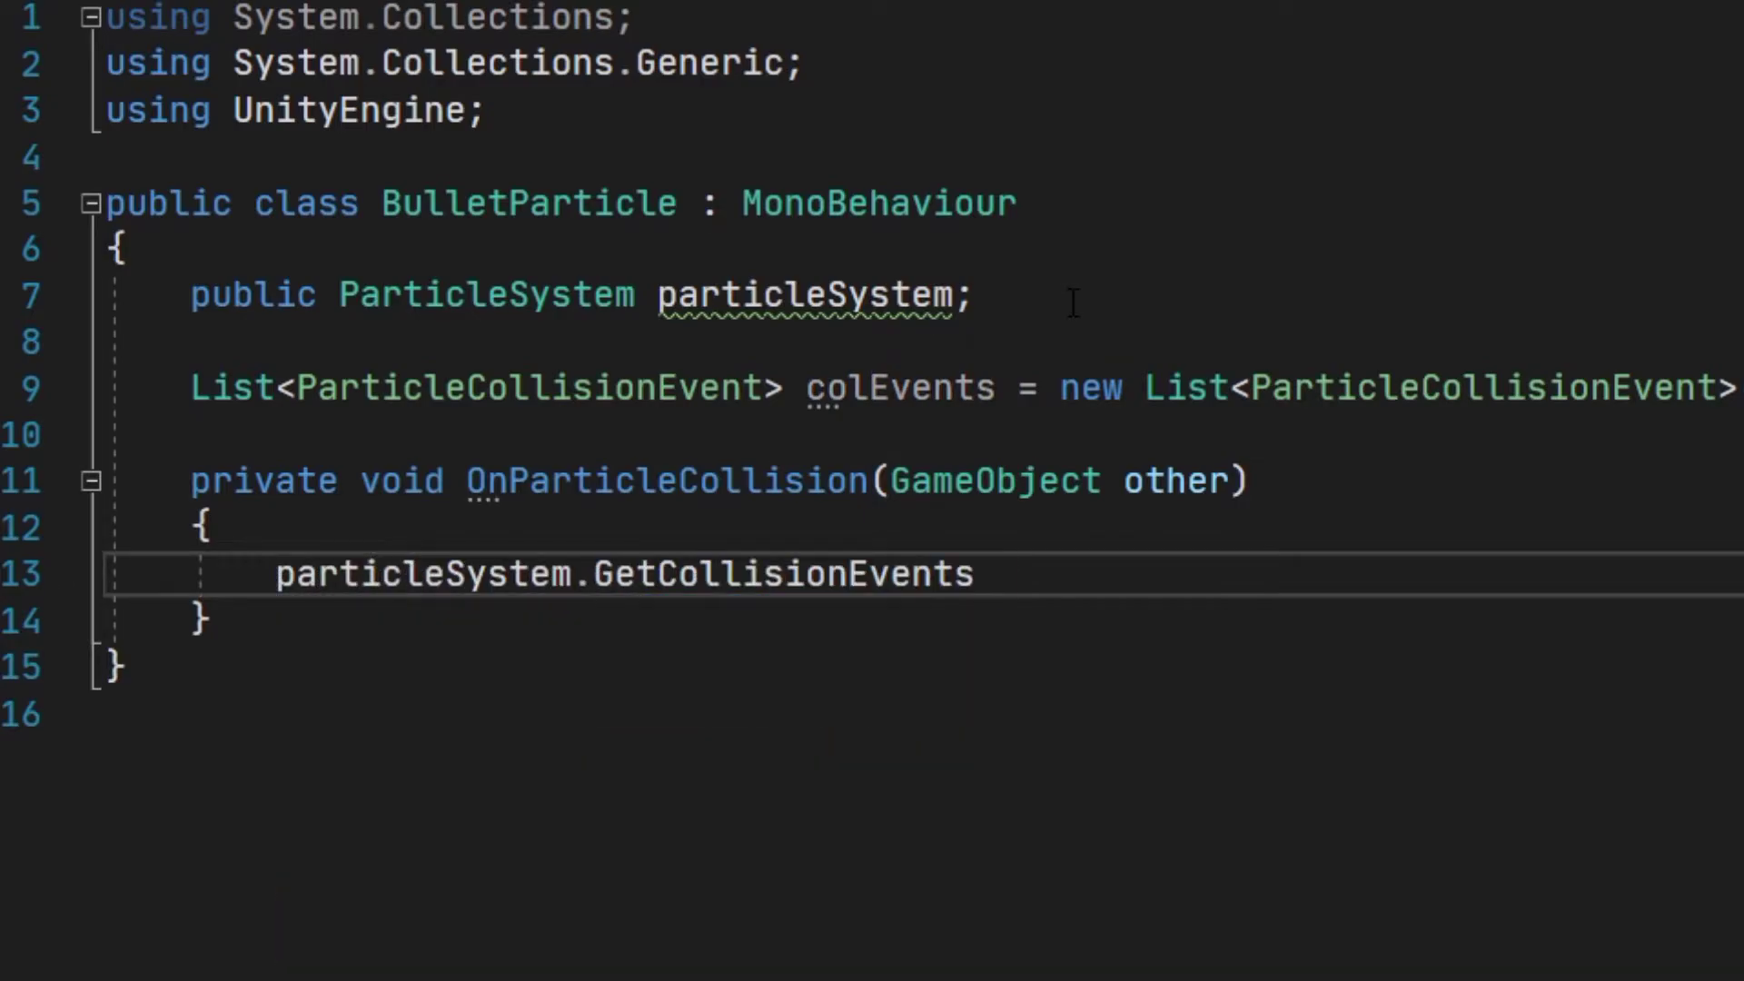
text((other, )
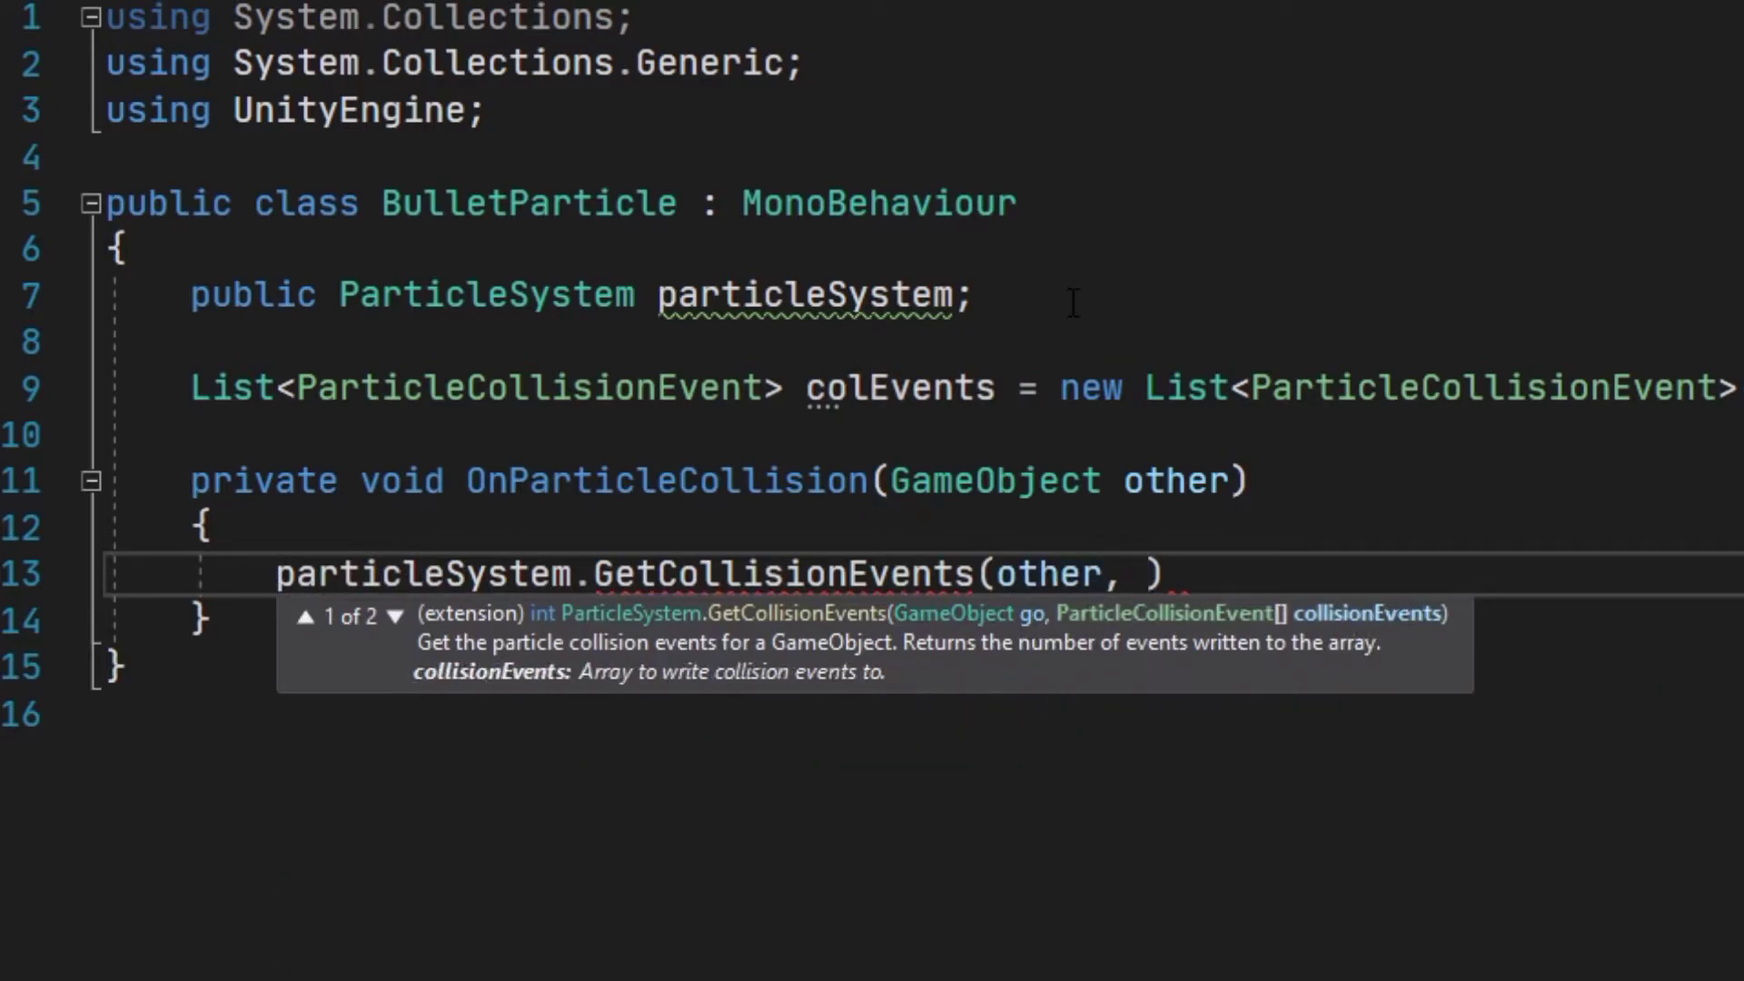
text(colEvents))
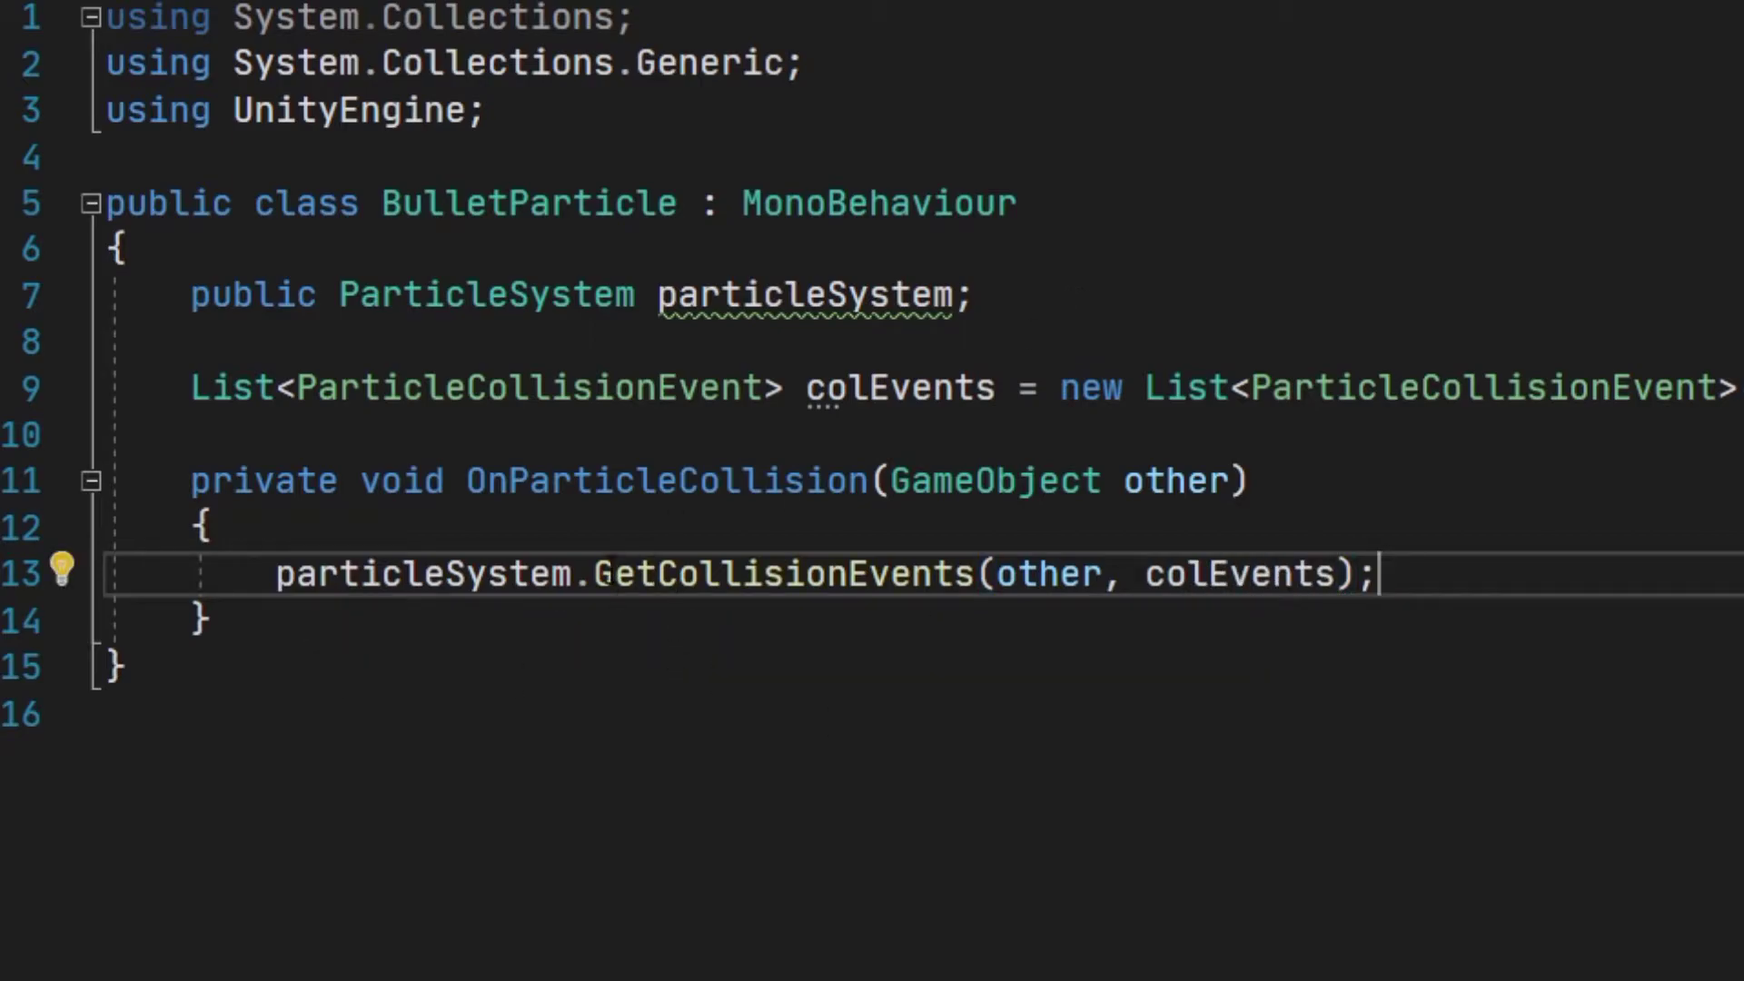
Store the result of the GetCollisionEvents call in an int variable named events.
mouse_move(610, 571)
text(int events )
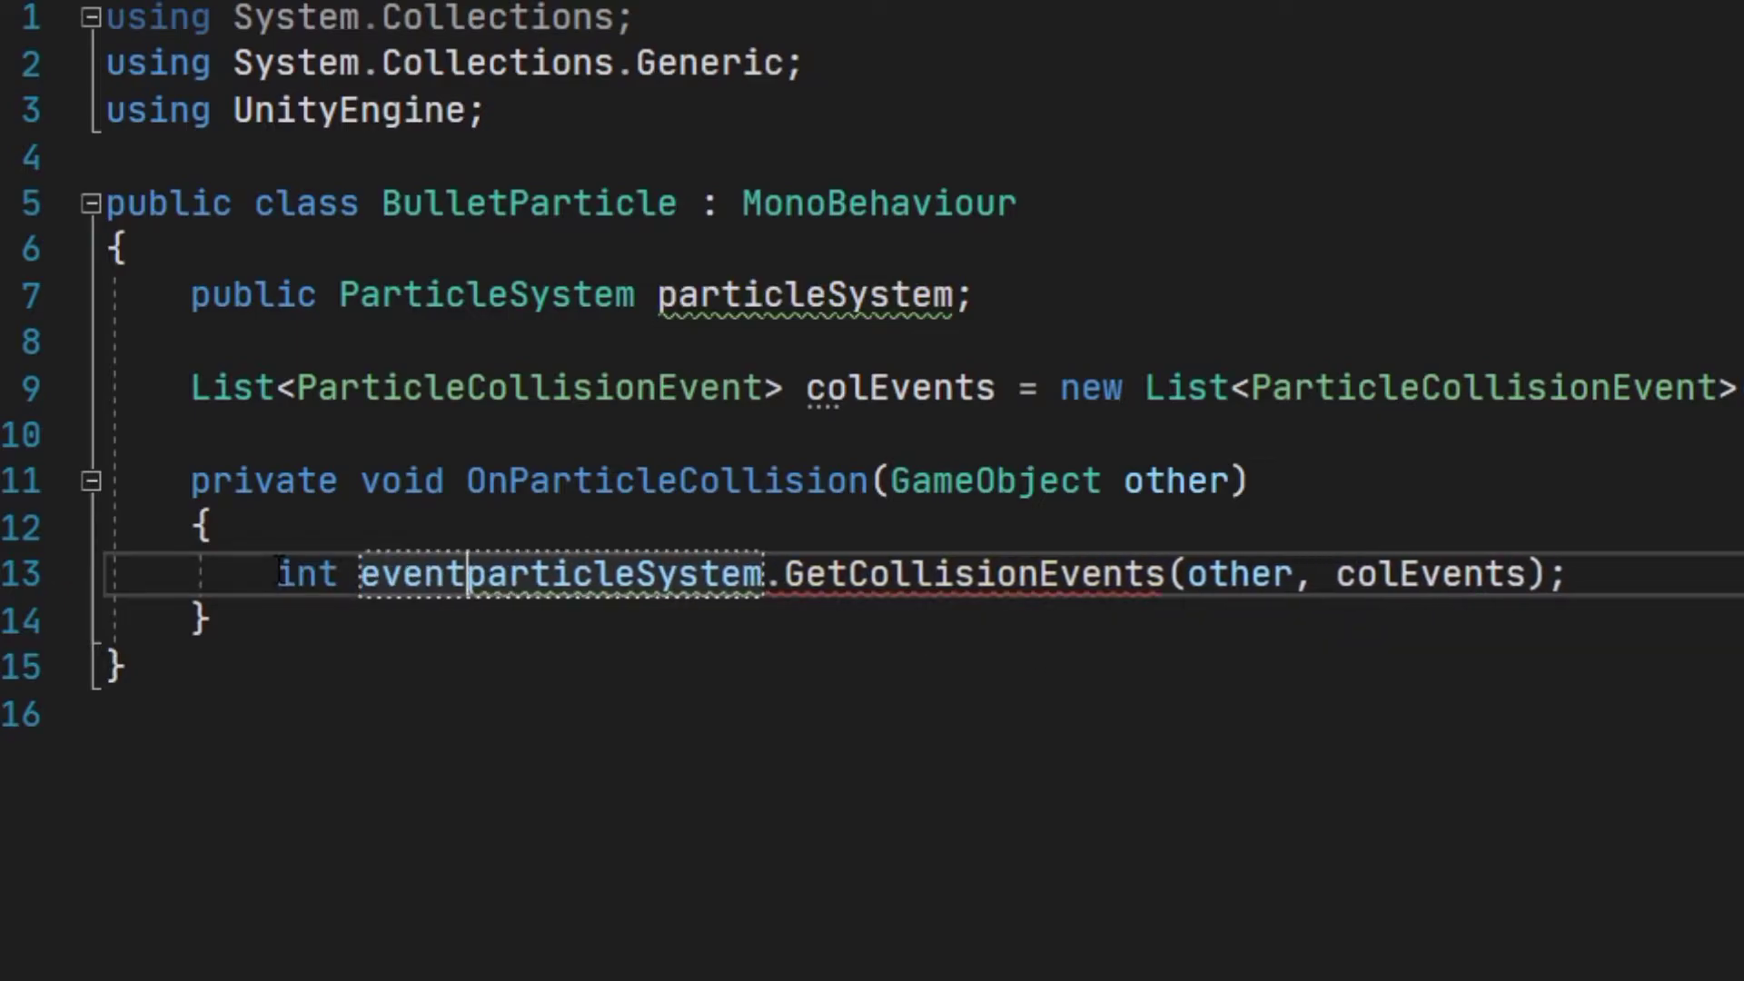
text(=)
key(End)
Add a for loop below the call that runs i from 0 while it is less than events.
key(Return)
key(Return)
text(for)
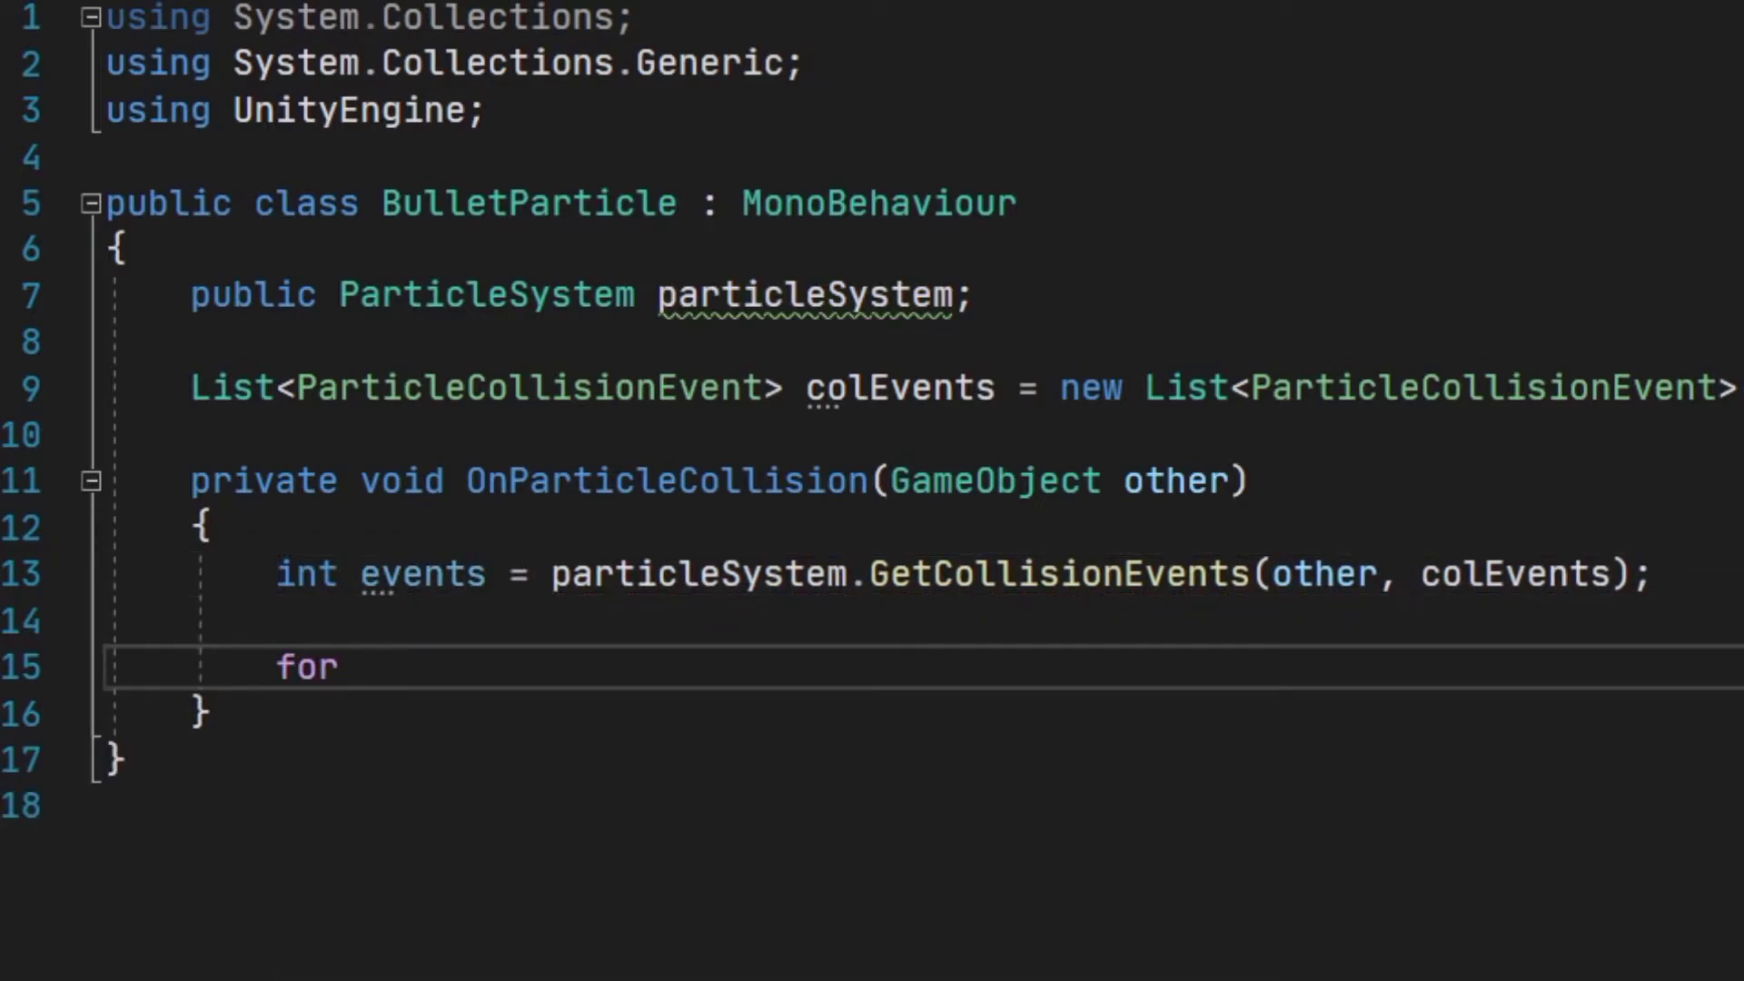
key(Tab)
key(Tab)
text(eve)
key(Return)
key(Return)
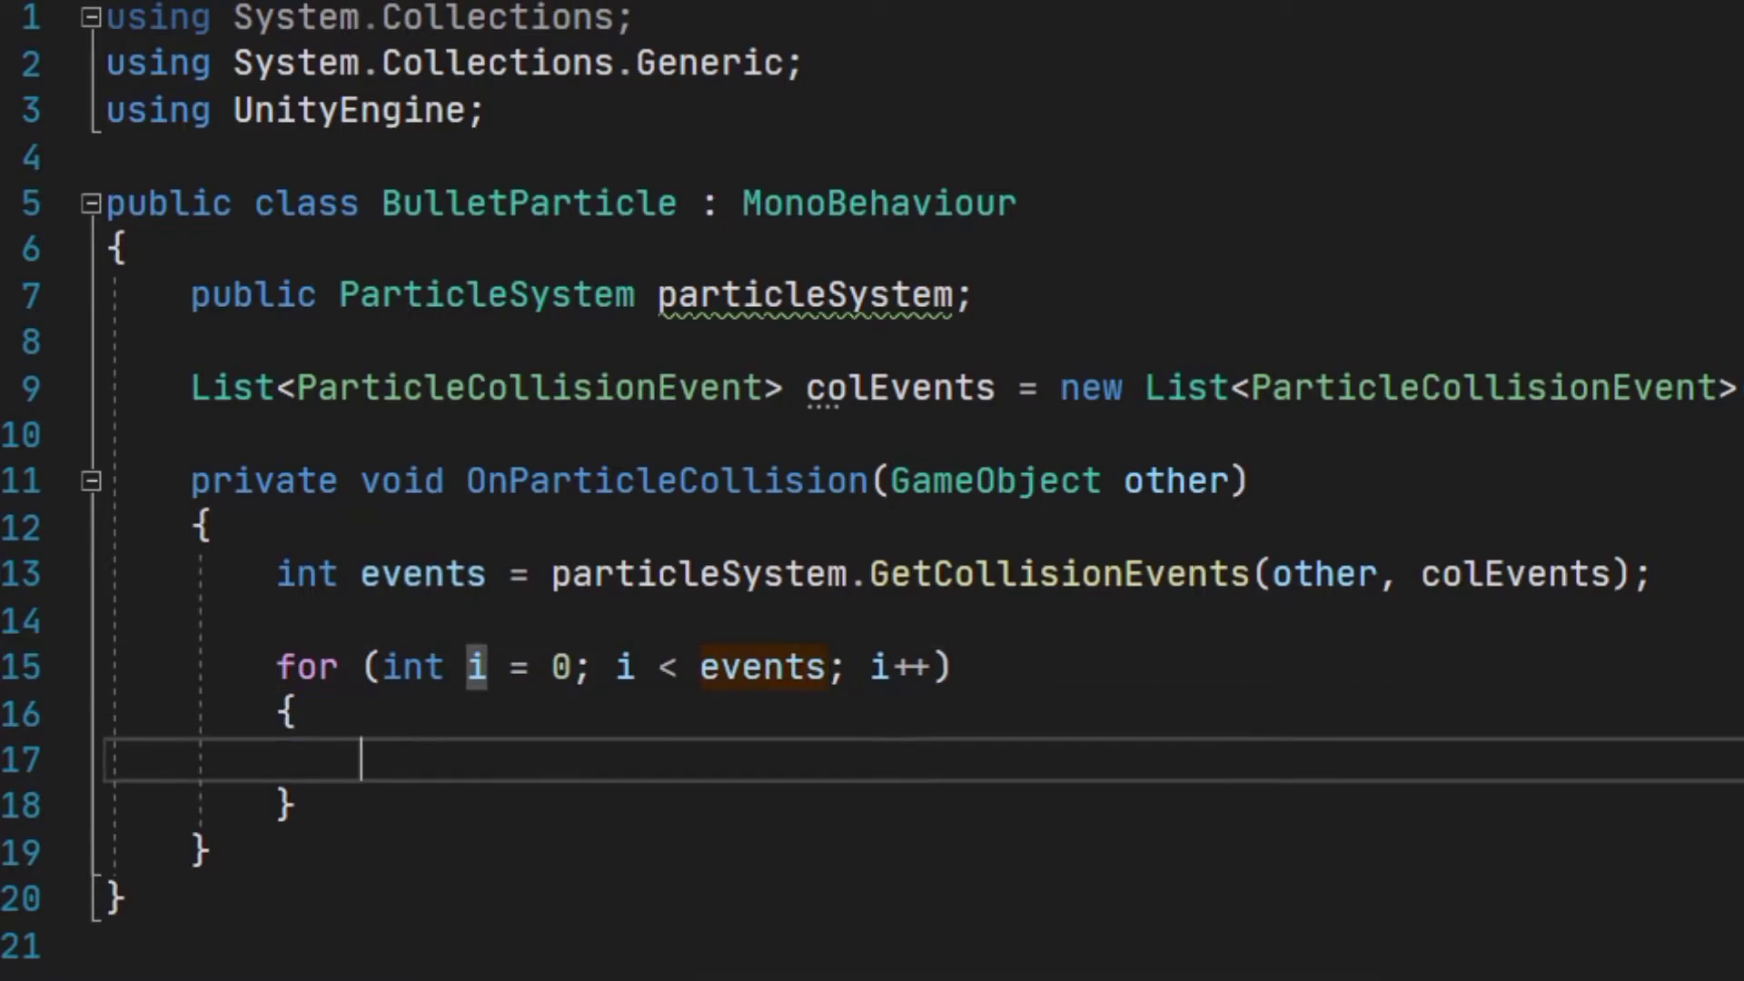
Insert a private void Update method above OnParticleCollision.
key(Up)
key(Up)
key(Up)
key(Up)
key(Up)
key(Up)
key(Up)
key(Return)
key(Return)
key(Up)
text(U)
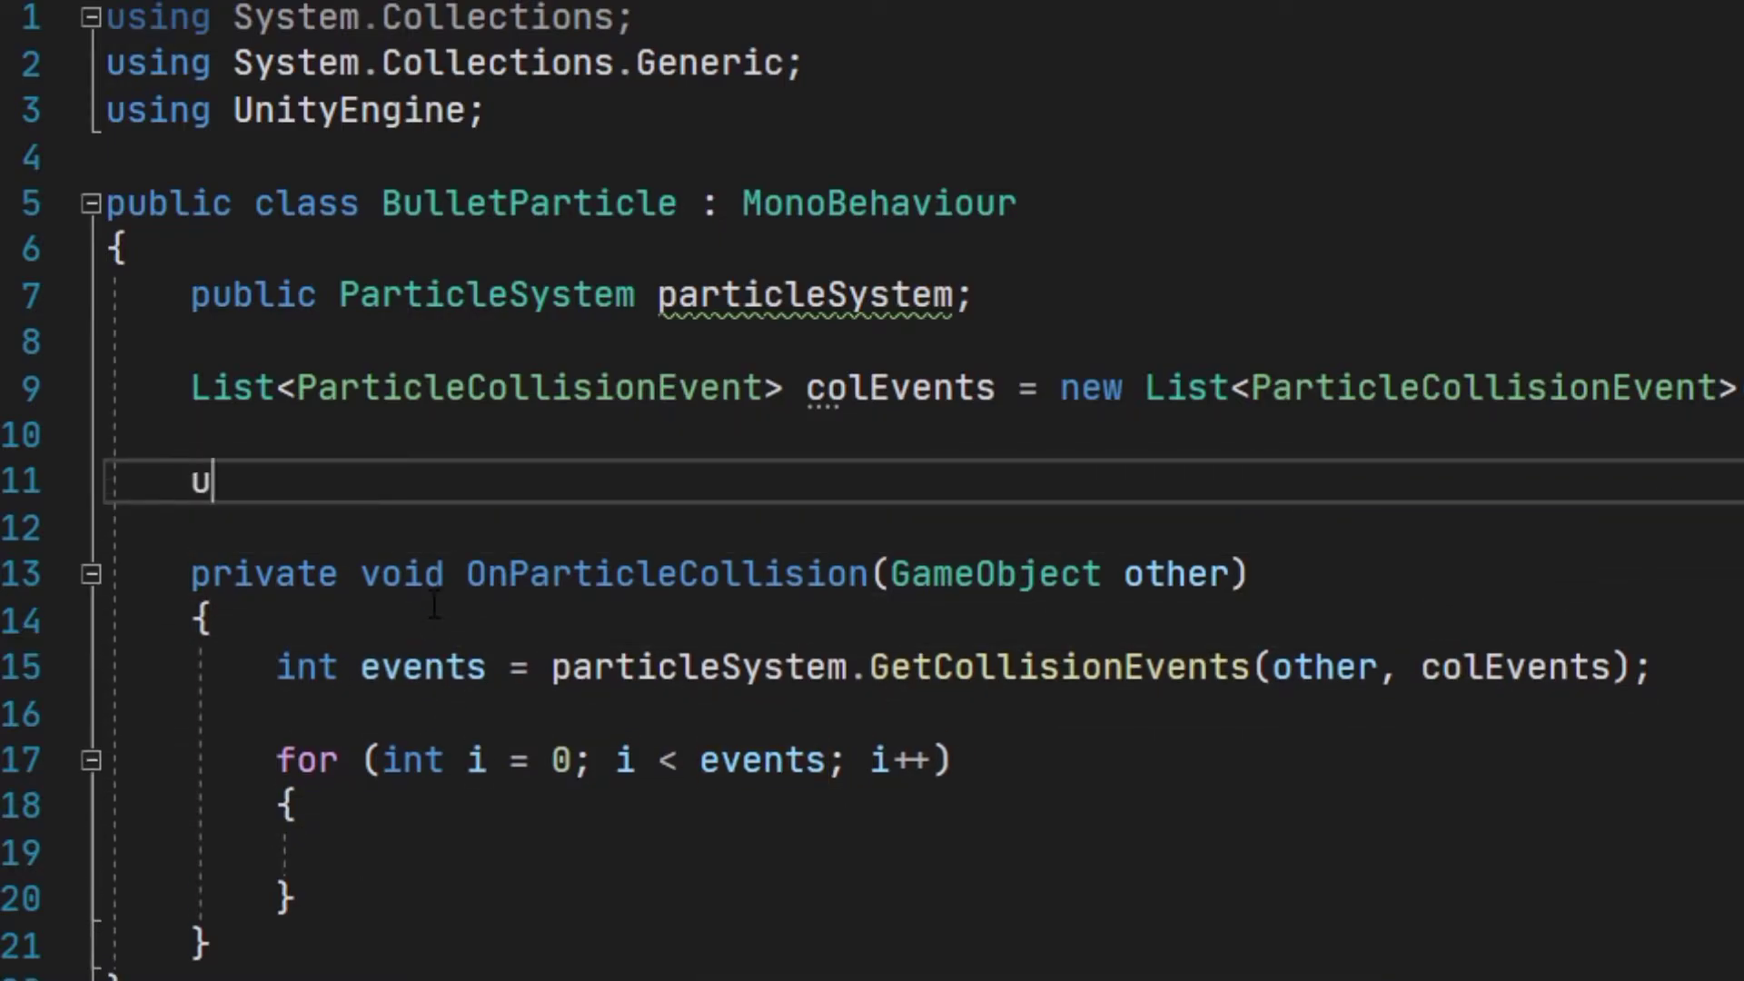
text(pdate)
key(Tab)
Make Update call particleSystem.Play() when Input.GetKeyDown(KeyCode.Mouse0) is true.
text(if(Input.getKeyDown())
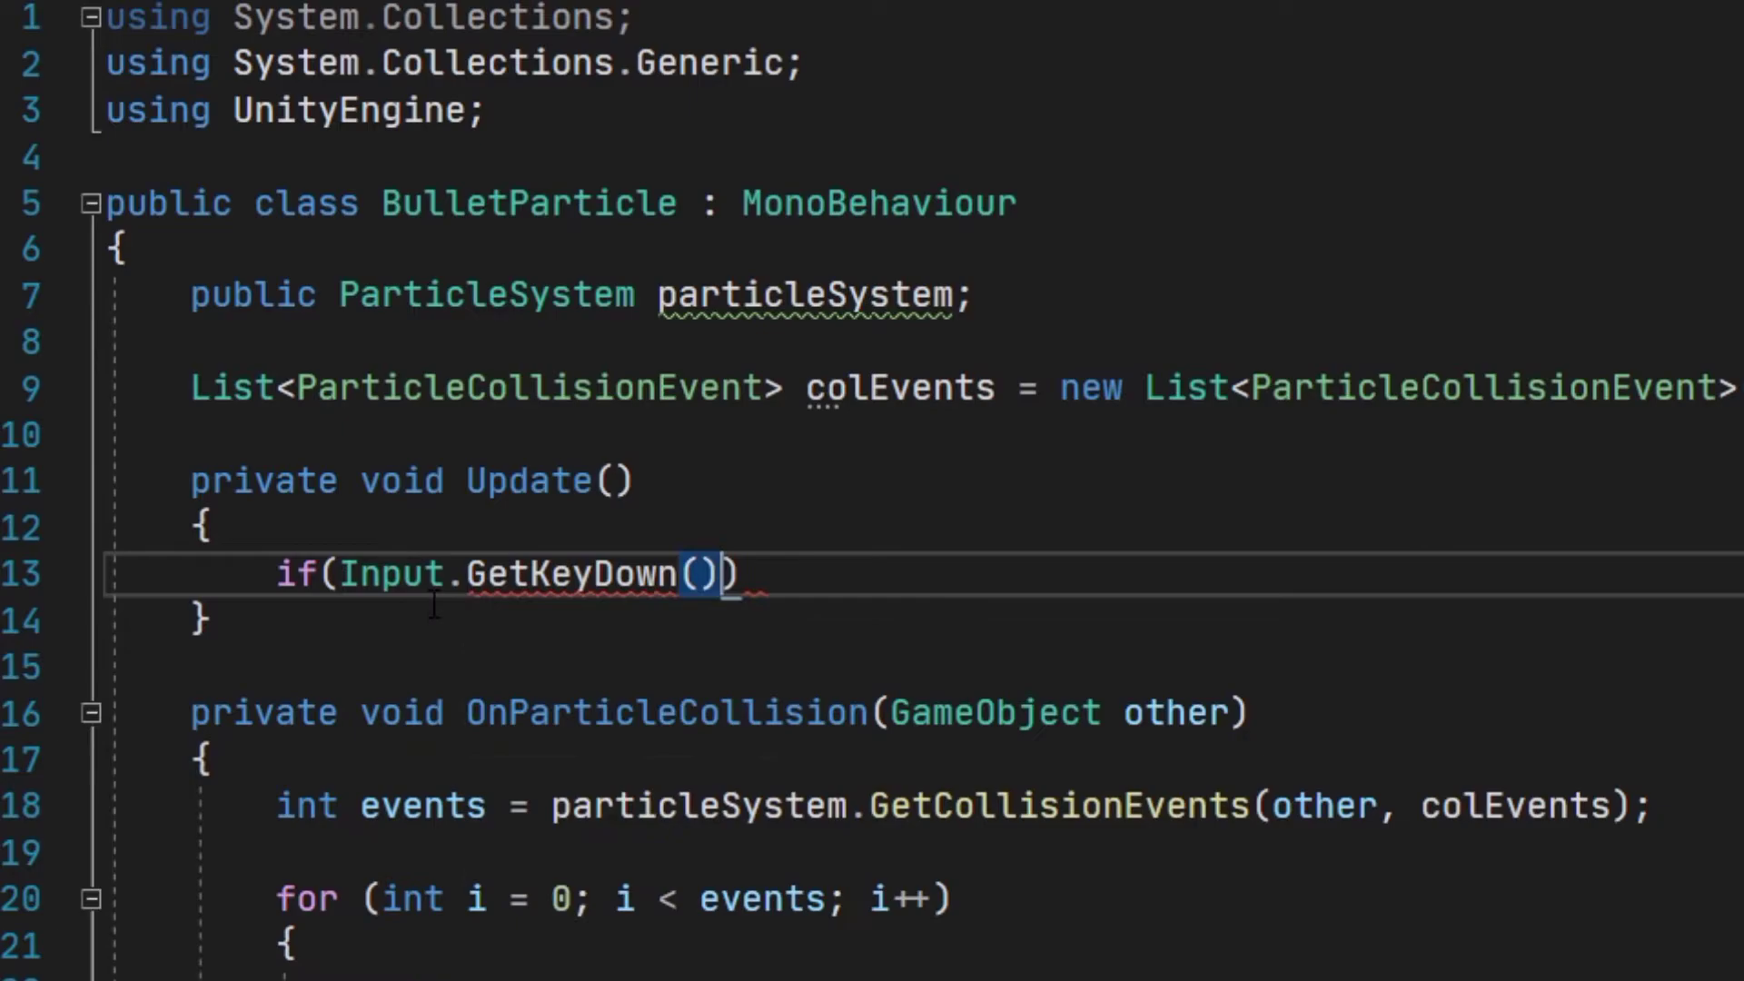
key(Left)
text(KeyCode.Mouse0)
key(End)
key(Return)
text({)
key(Return)
text(particleSystem.Play)
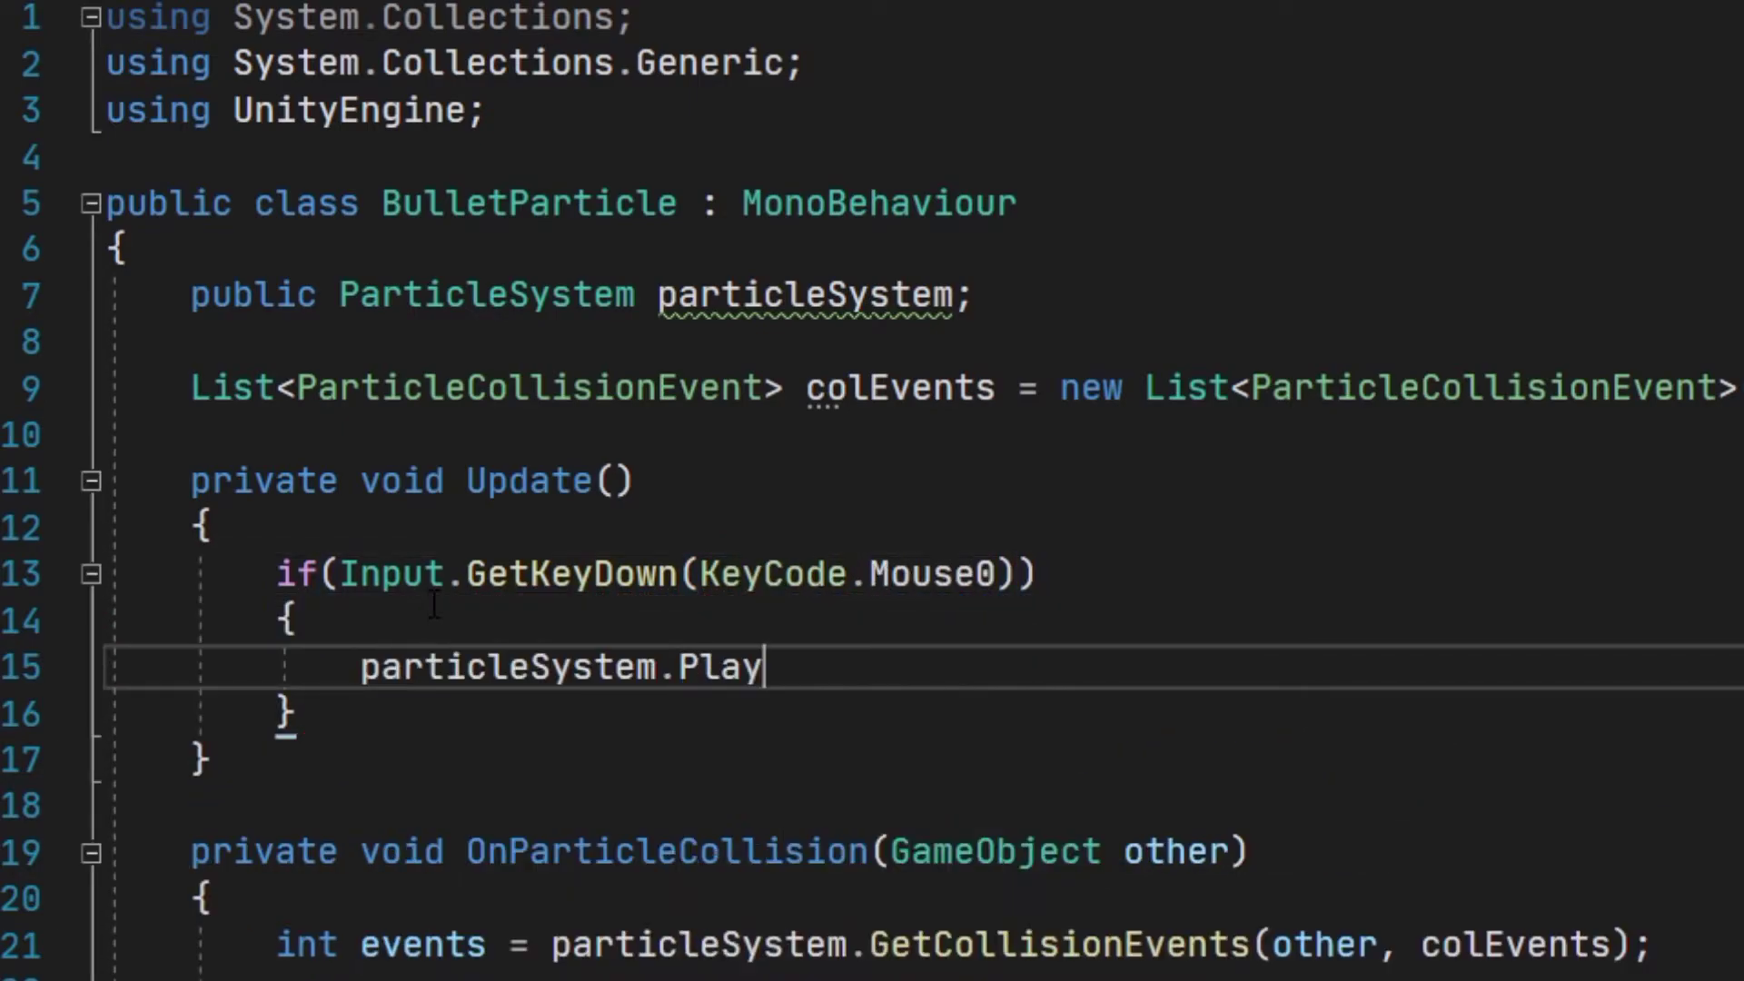
text(();)
Log "Hit" with Debug.Log on particle collisions, and assign particleSystem in Start using GetComponent<ParticleSystem>().
scroll(343, 574, down, 3)
click(344, 574)
key(Return)
key(Return)
key(Up)
text(Debug.Log("Hit");)
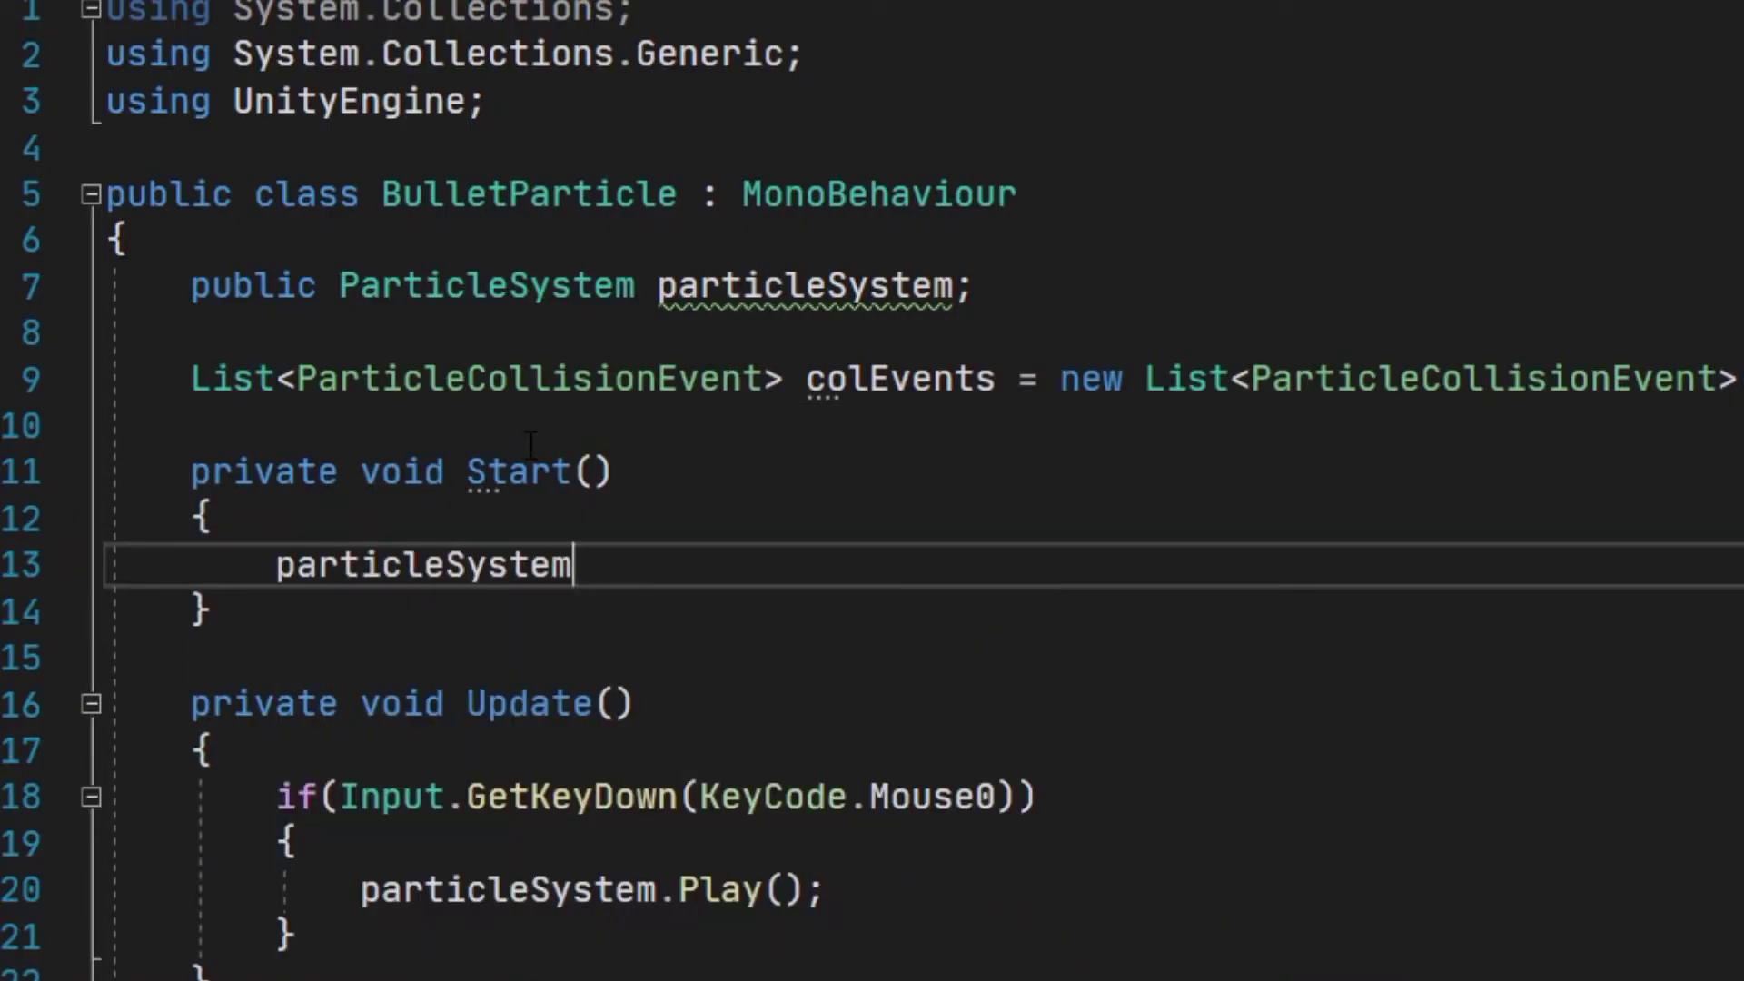
text(= GetComponent<ParticleSystem>();)
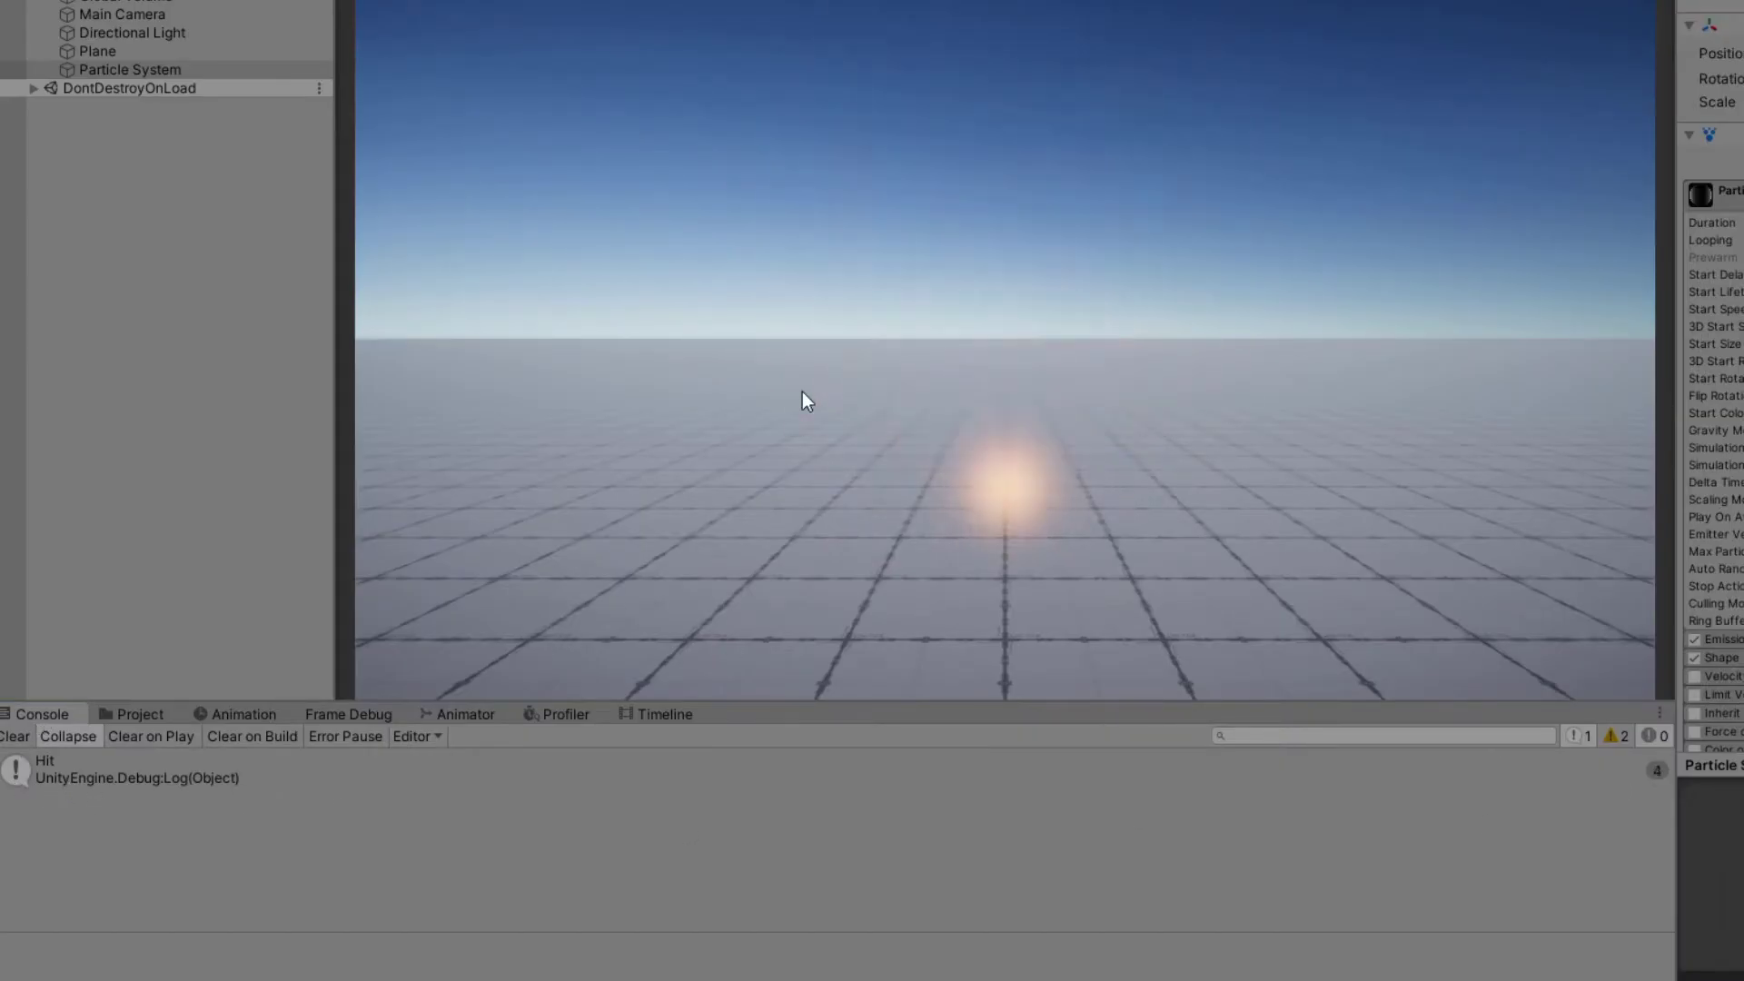
Stop the second particle effect's preview, review its main and module settings, and replay the effect.
click(183, 709)
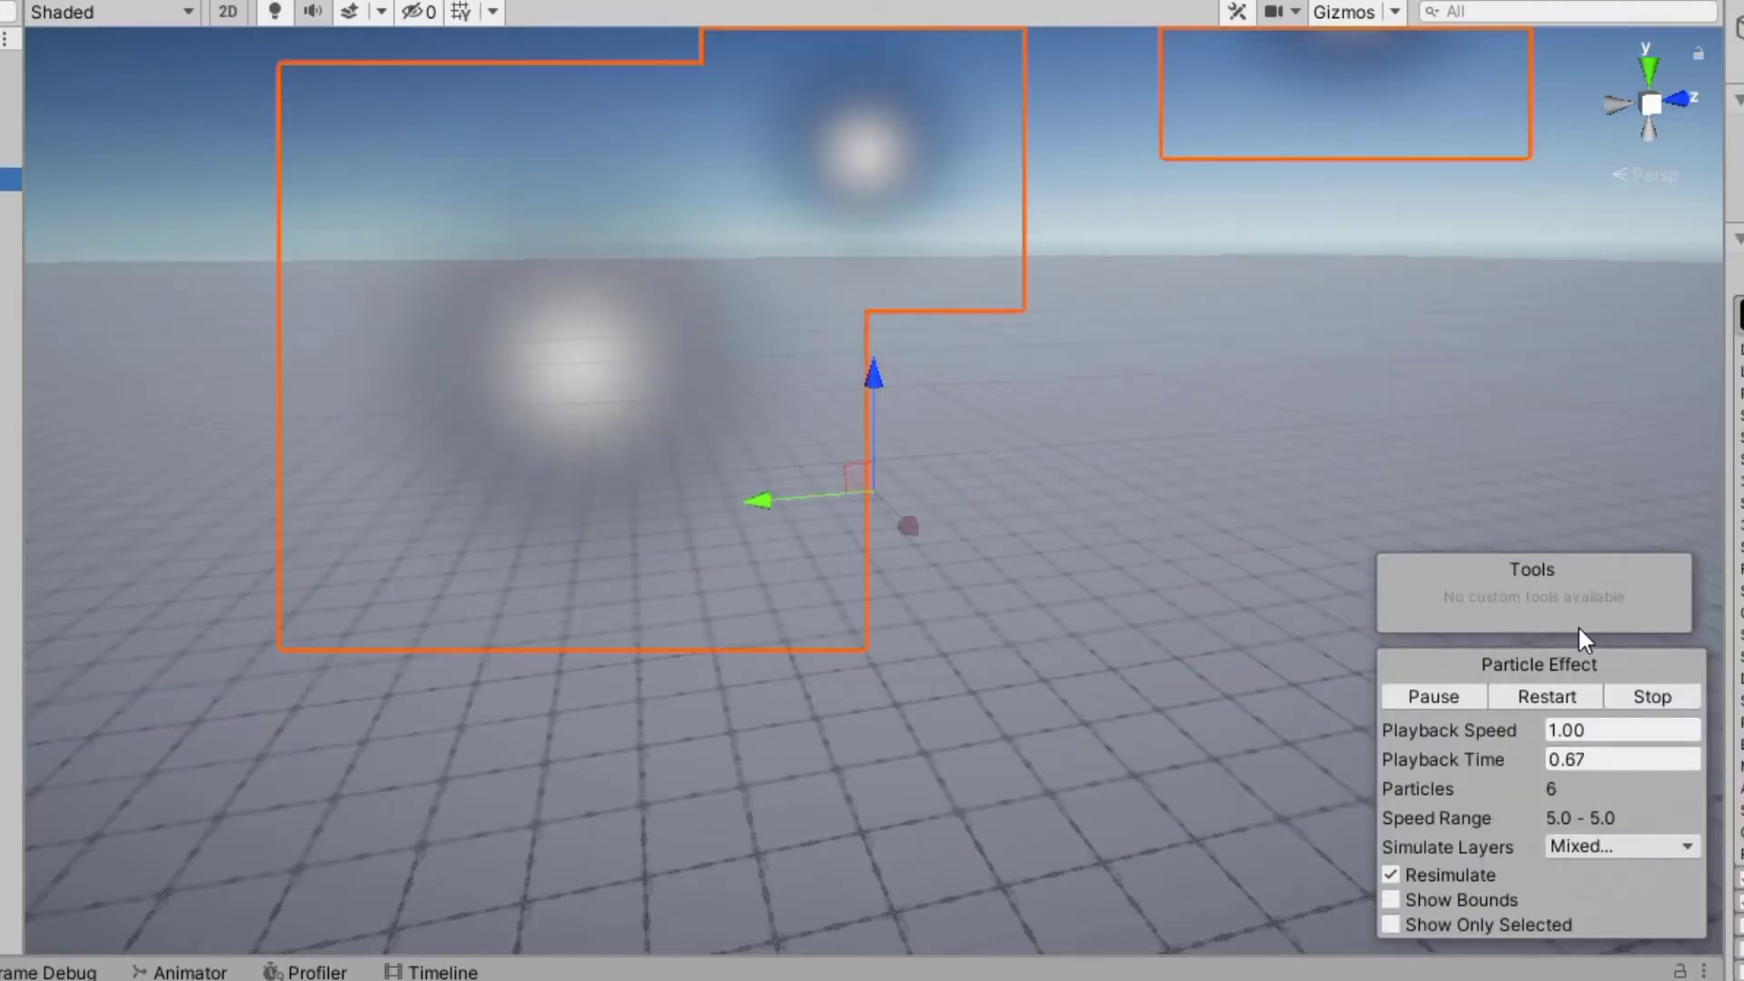
click(1650, 696)
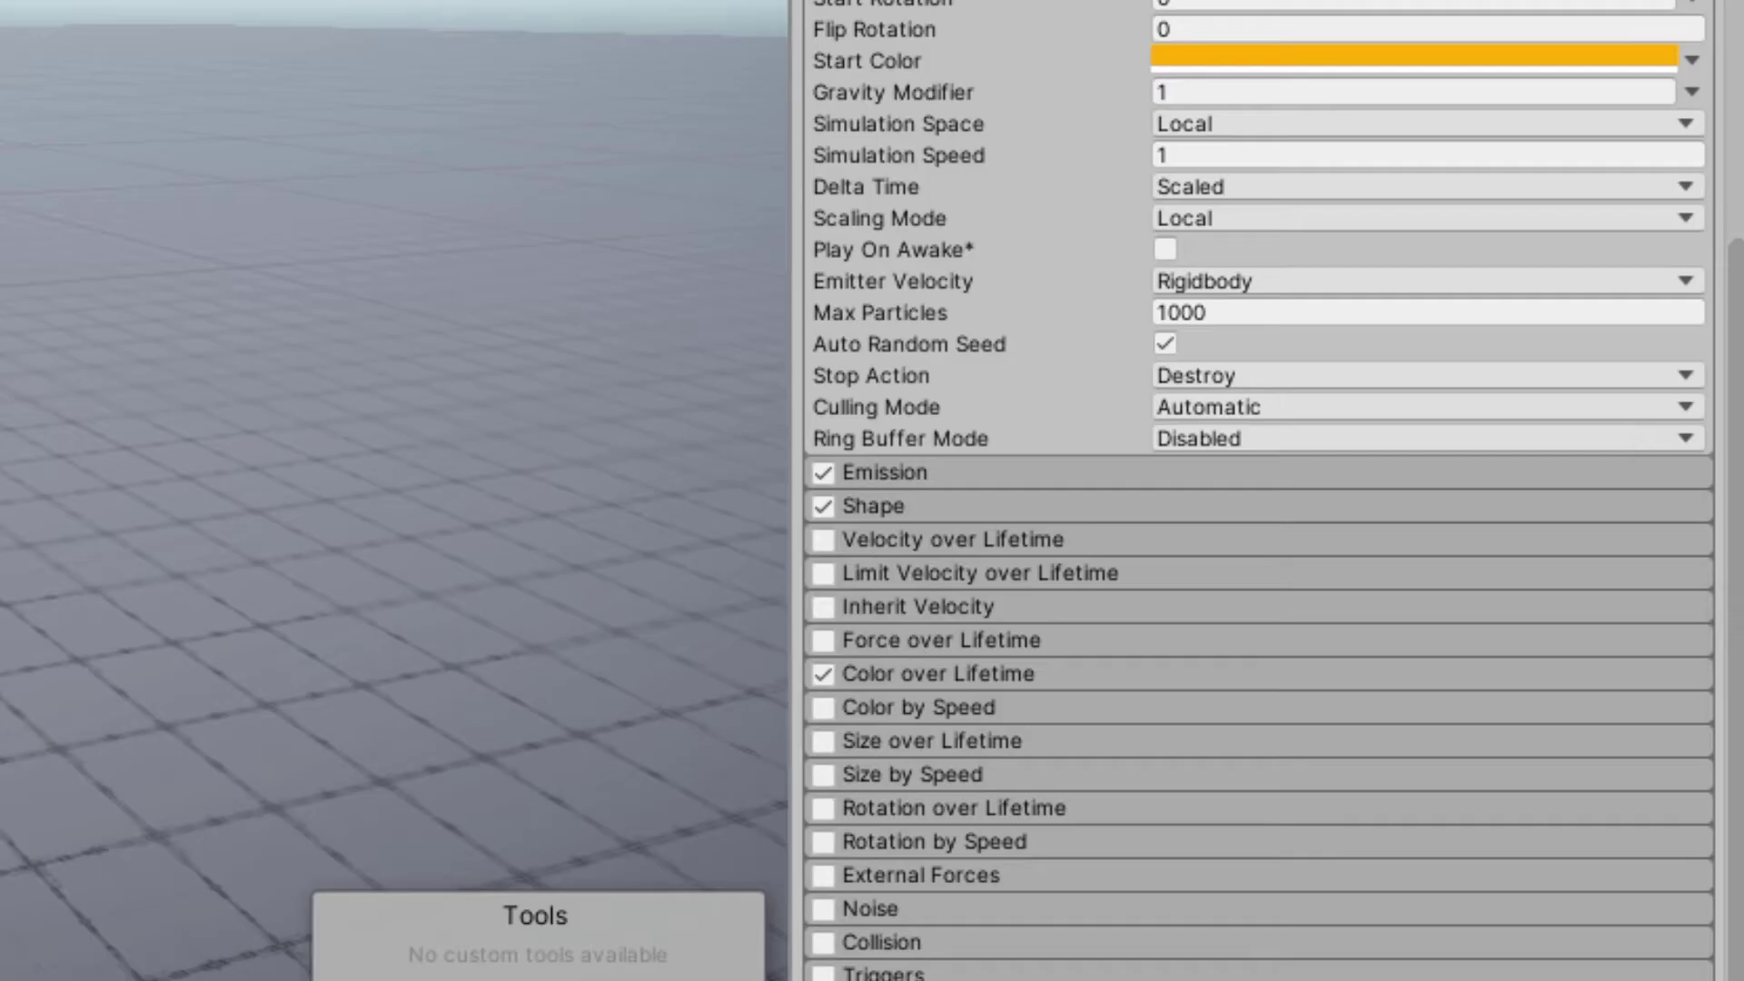
scroll(1127, 703, up, 5)
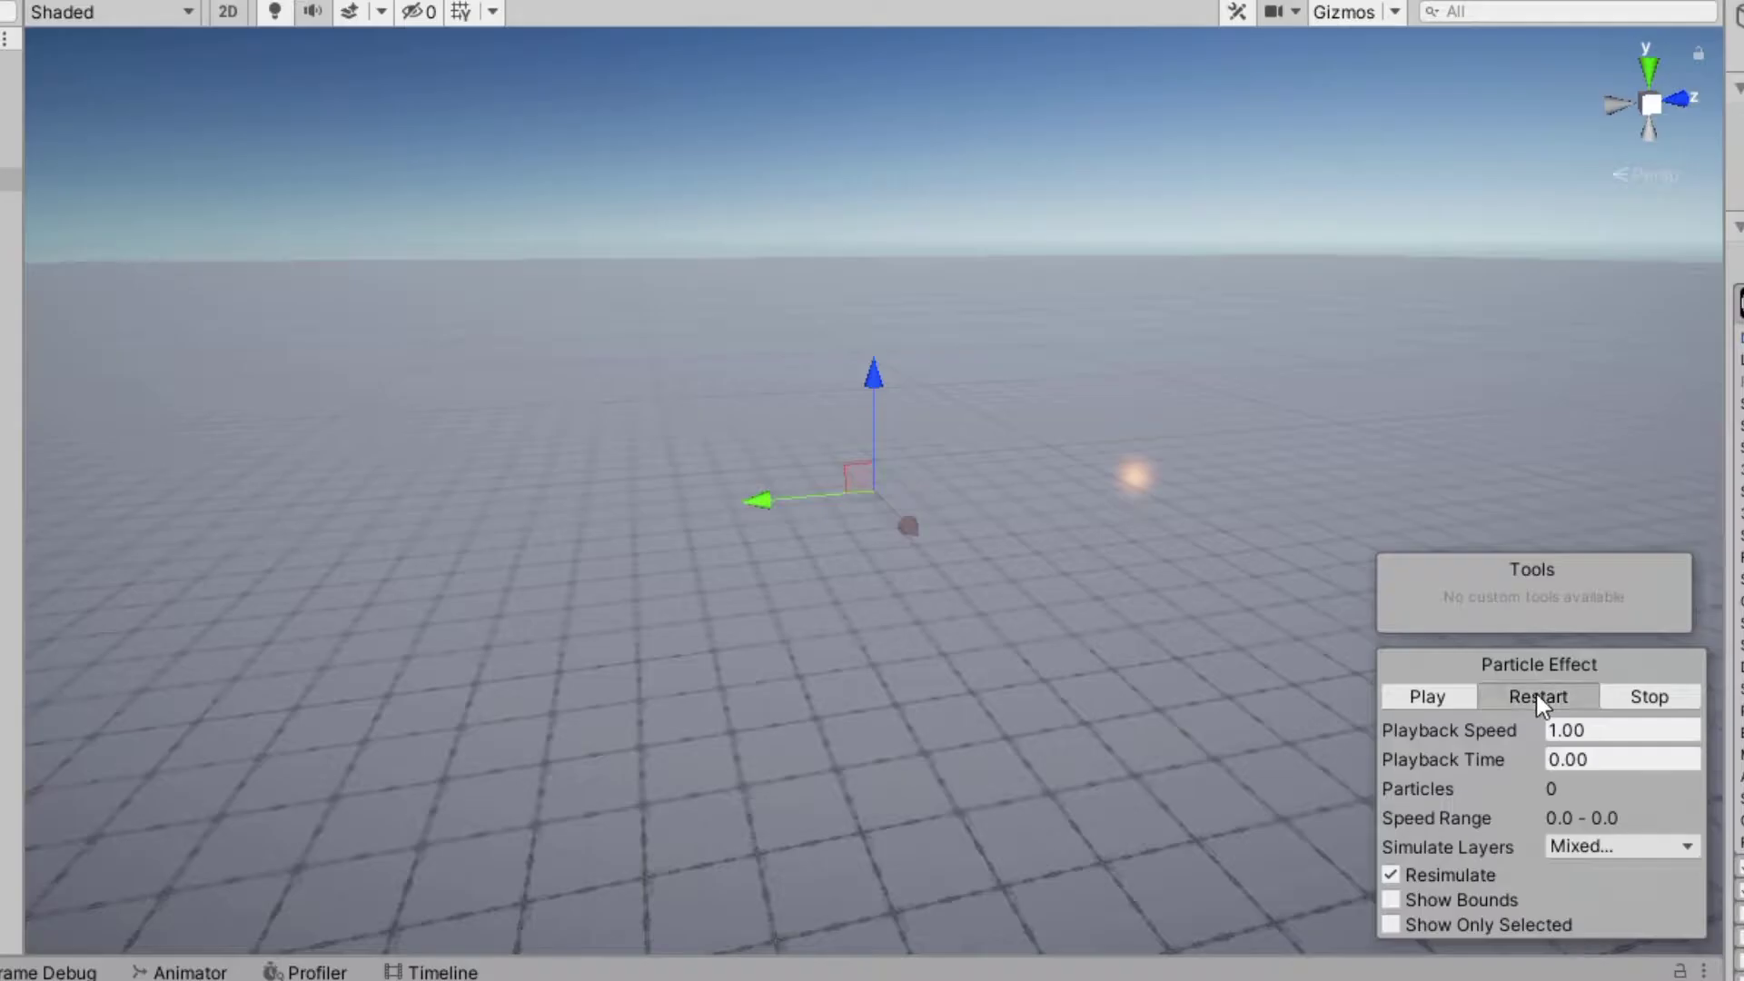
click(1548, 695)
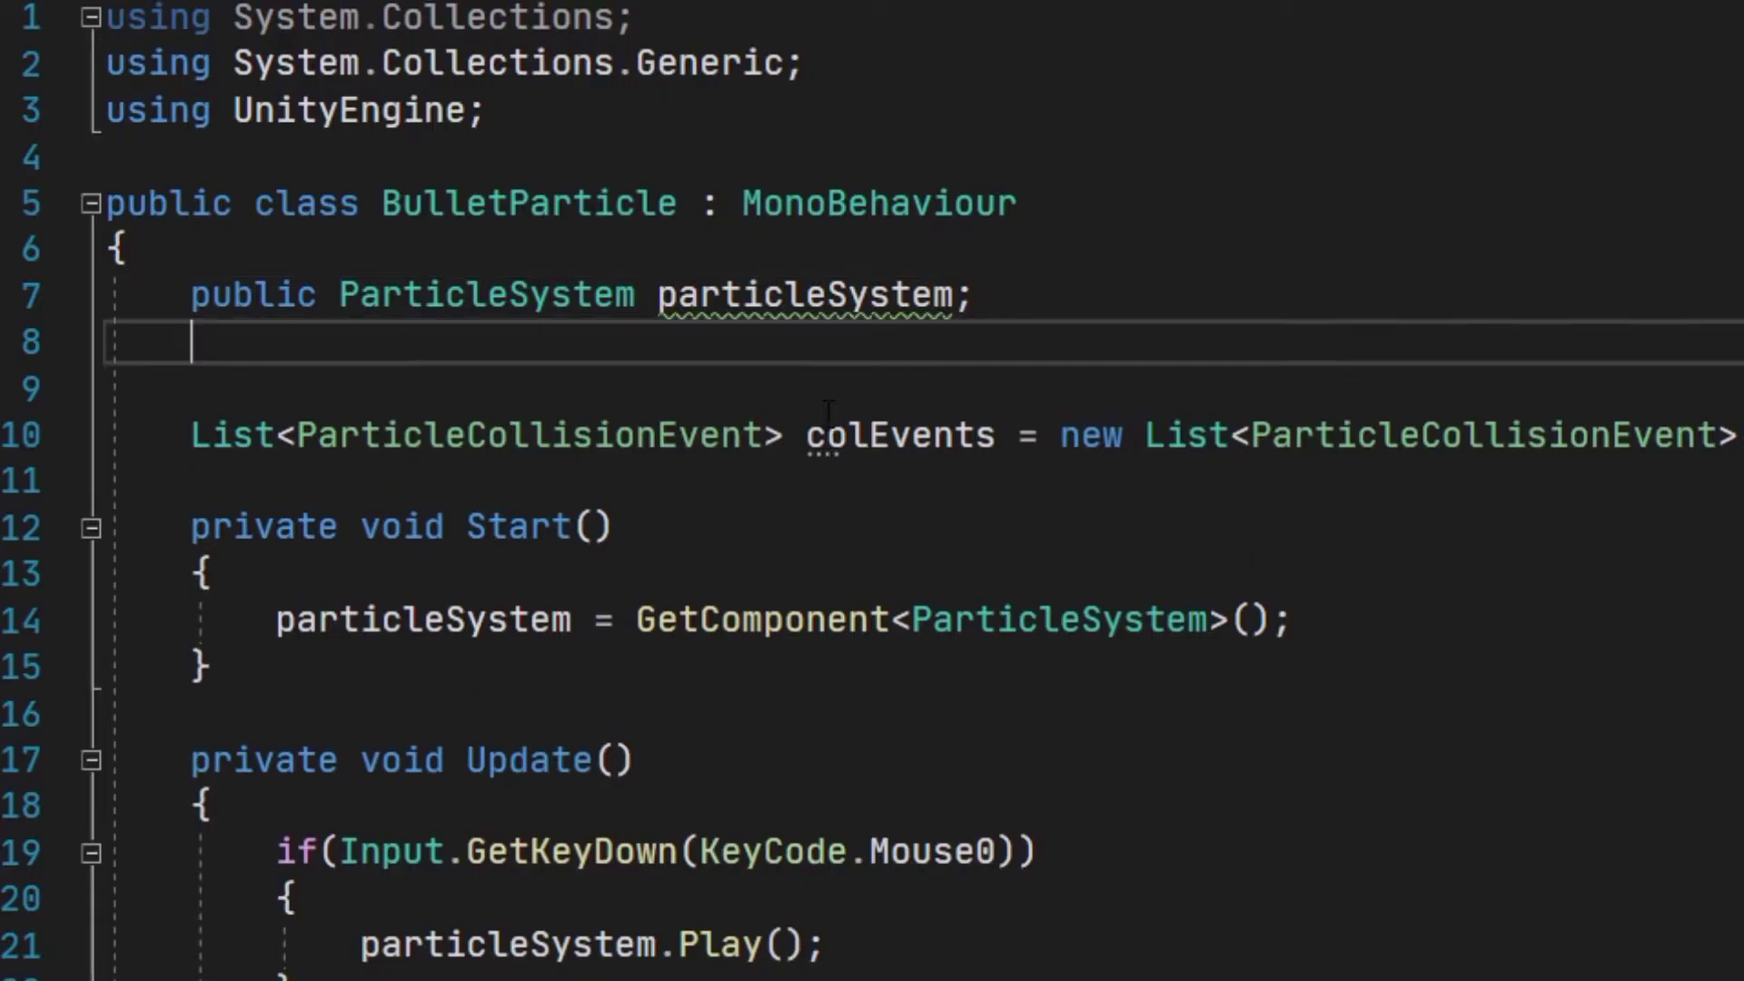
Declare public GameObject spark below particleSystem, and remove the Debug.Log("Hit") line from OnParticleCollision.
key(Return)
text(public GameObject spark;)
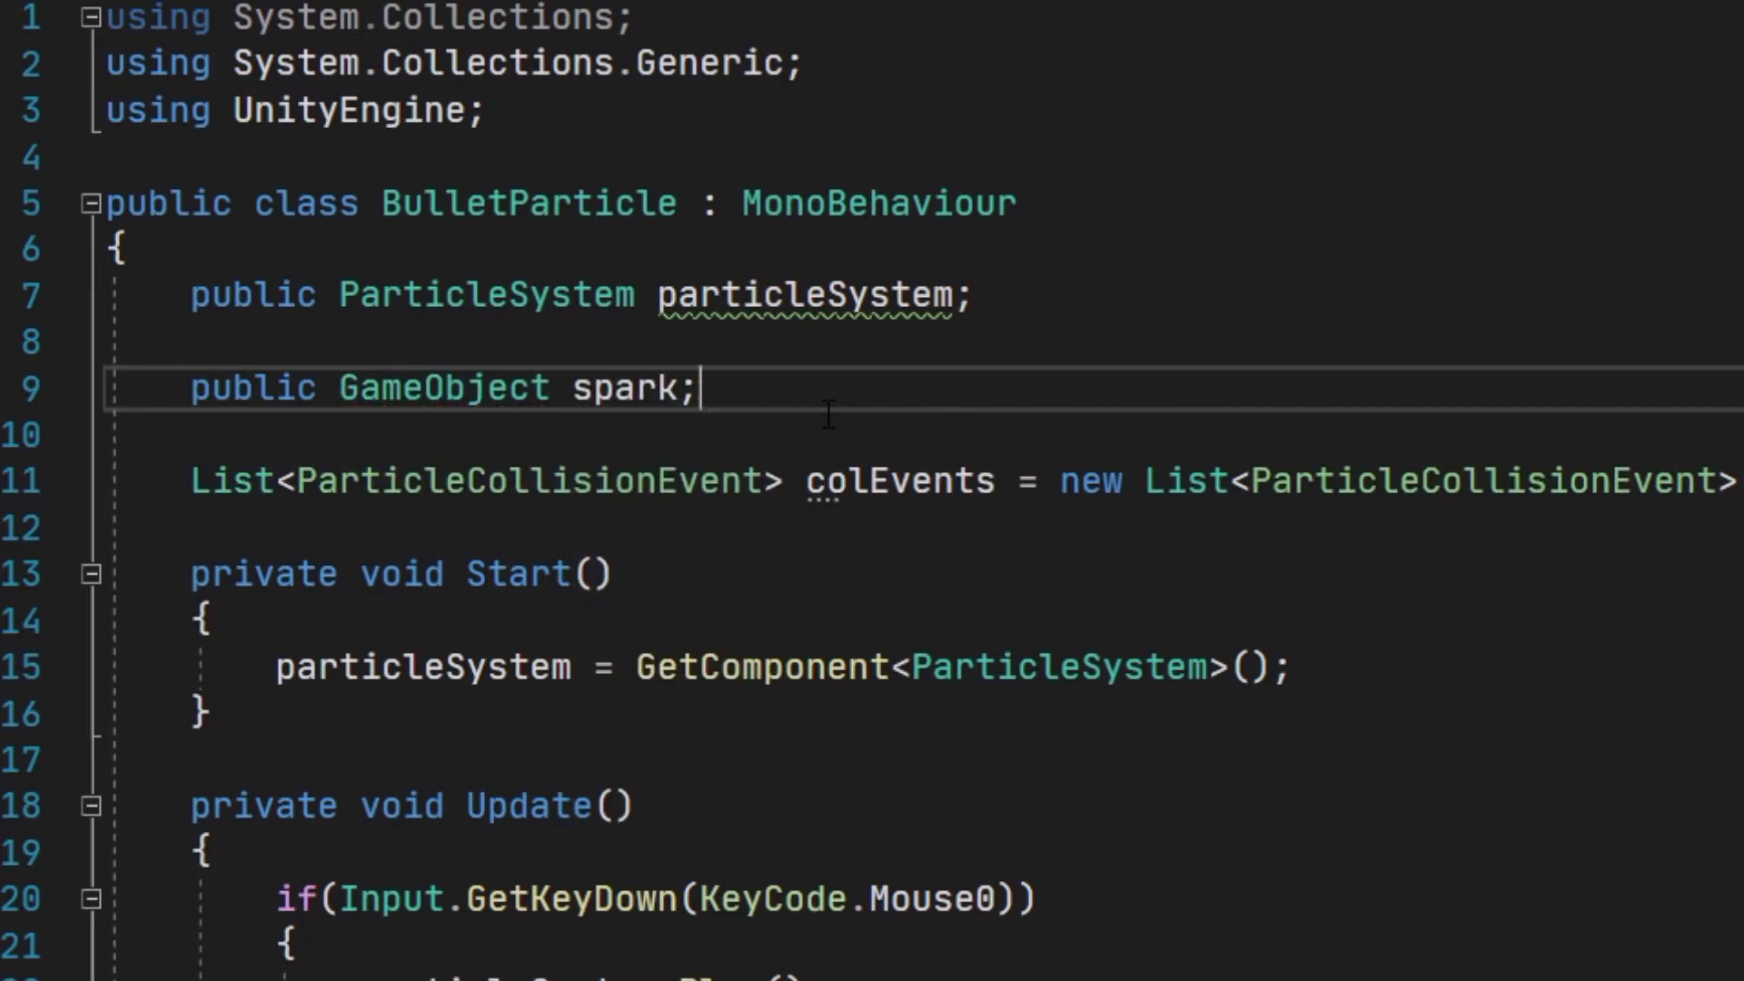
scroll(828, 413, down, 2)
key(alt+Tab)
scroll(872, 491, down, 4)
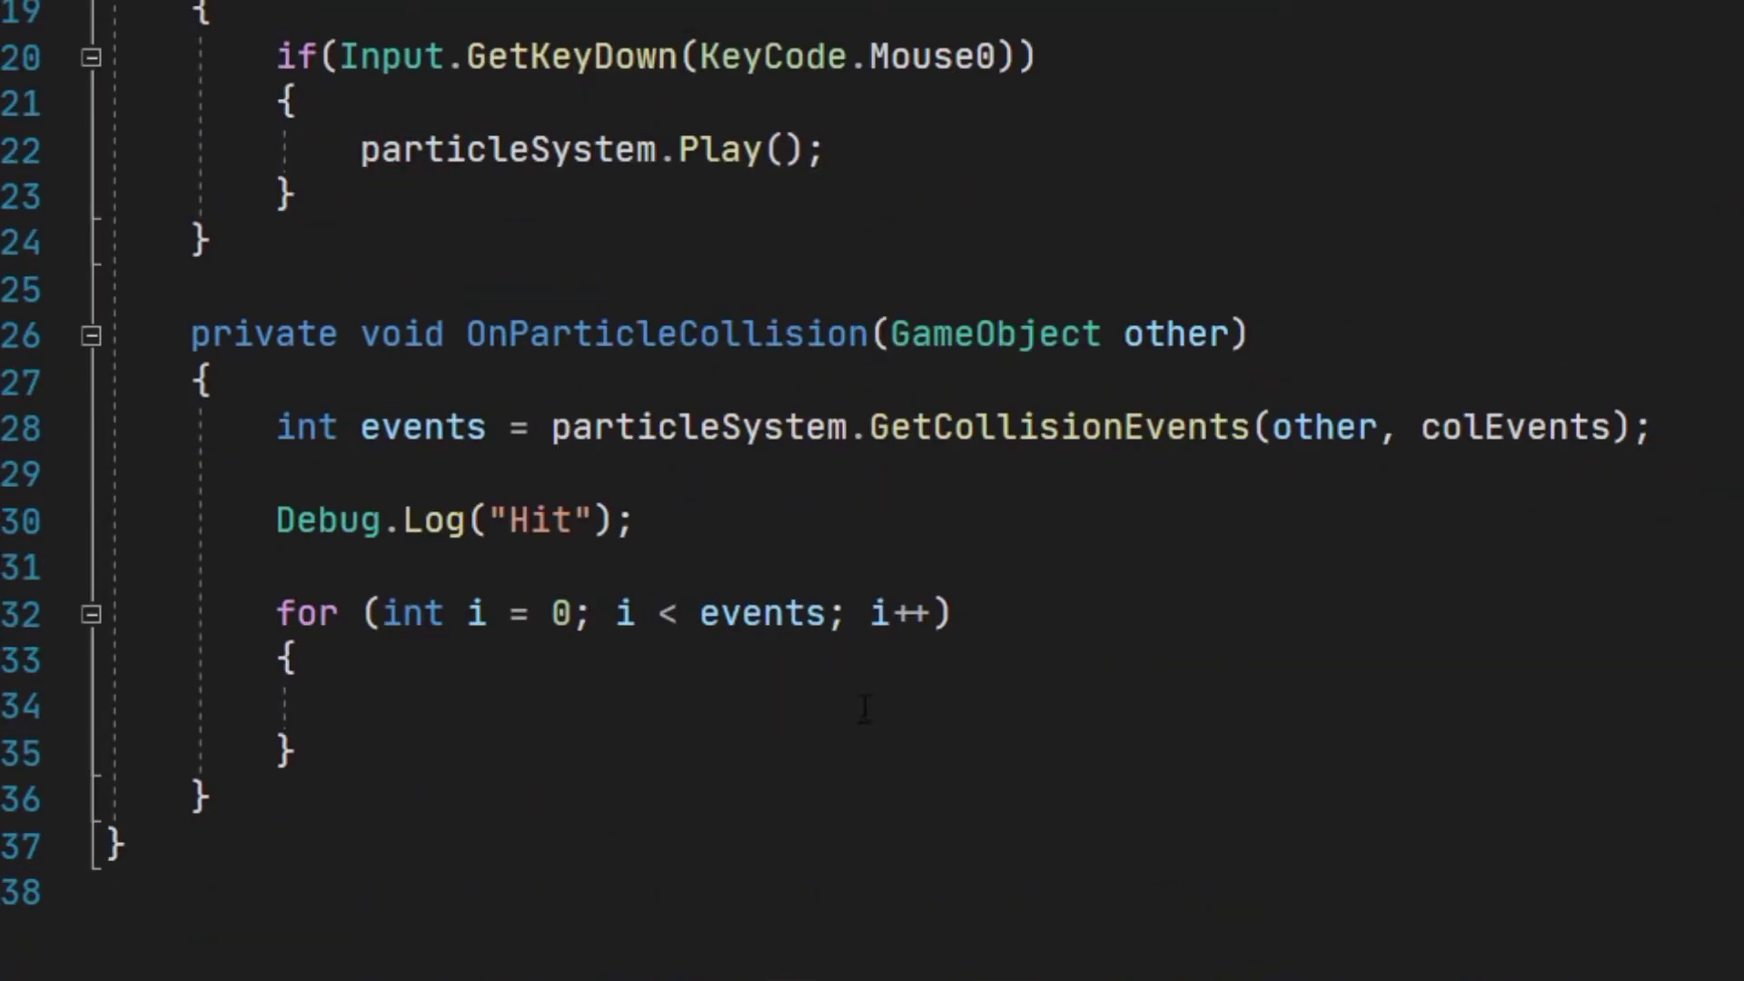
click(300, 563)
key(shift+Up)
key(Delete)
Instantiate spark at colEvents[i].intersection with Quaternion.LookRotation(colEvents[i].normal) inside the for loop, and in Unity assign the Spark prefab to the script's Spark field.
click(485, 604)
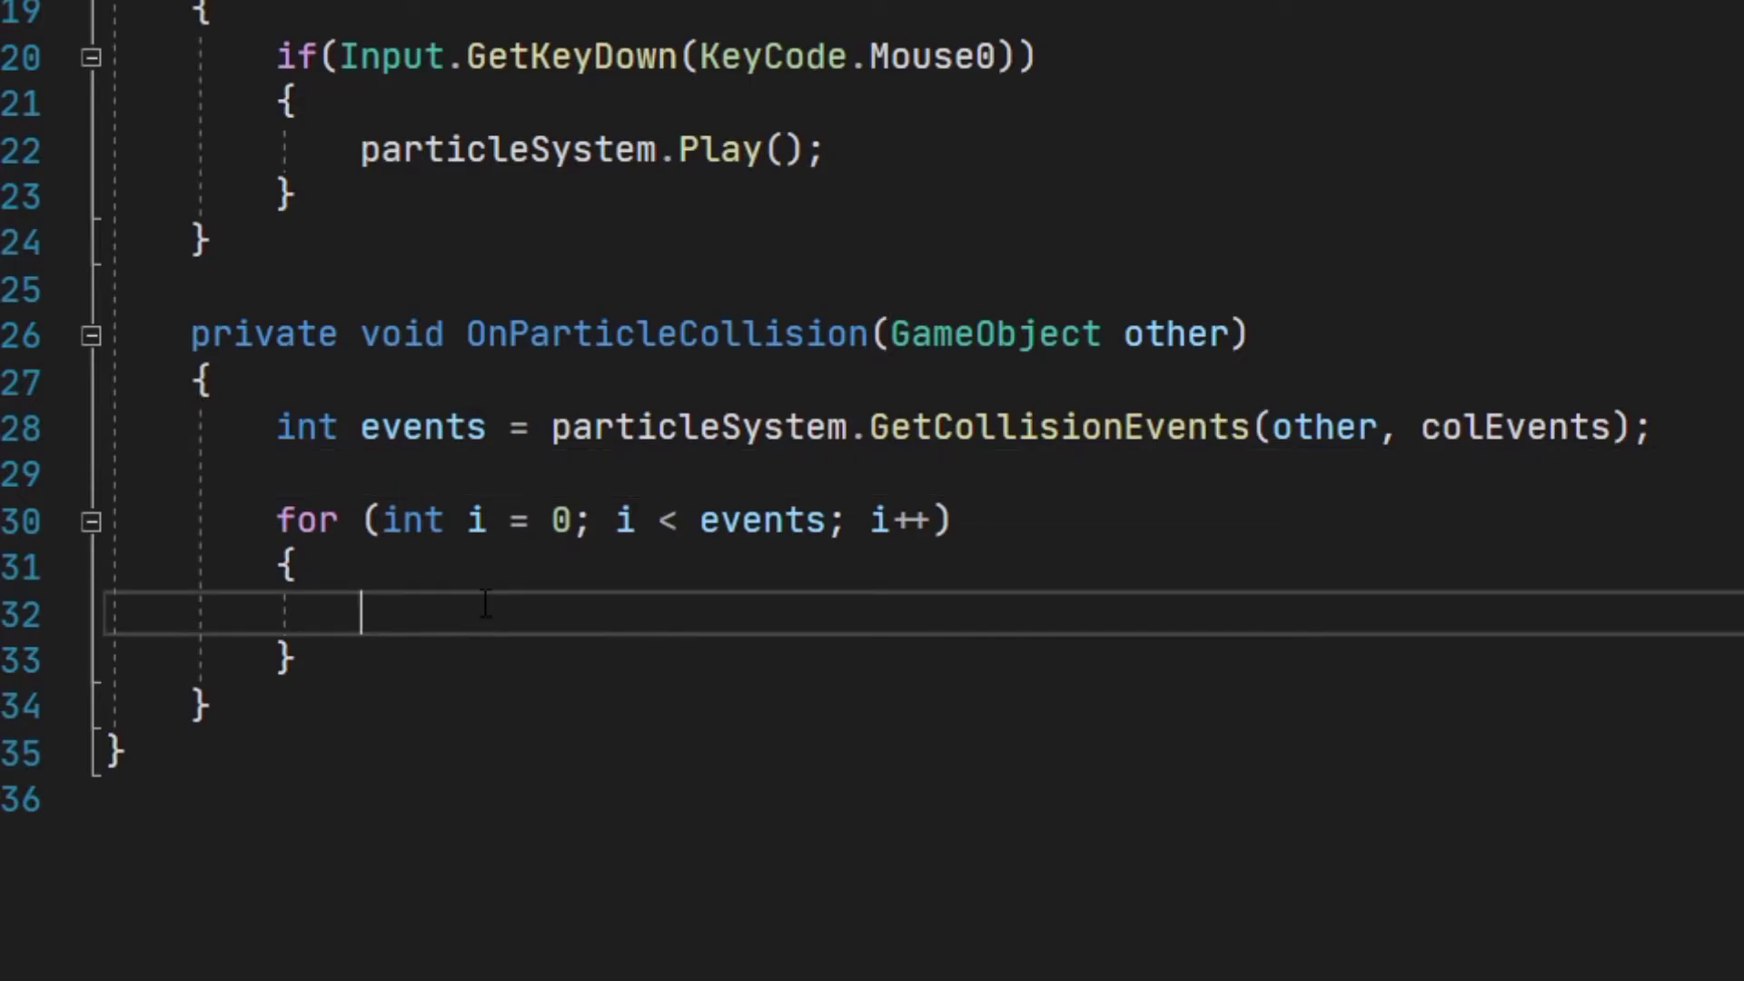
text(Instantiate(spark, coleve)
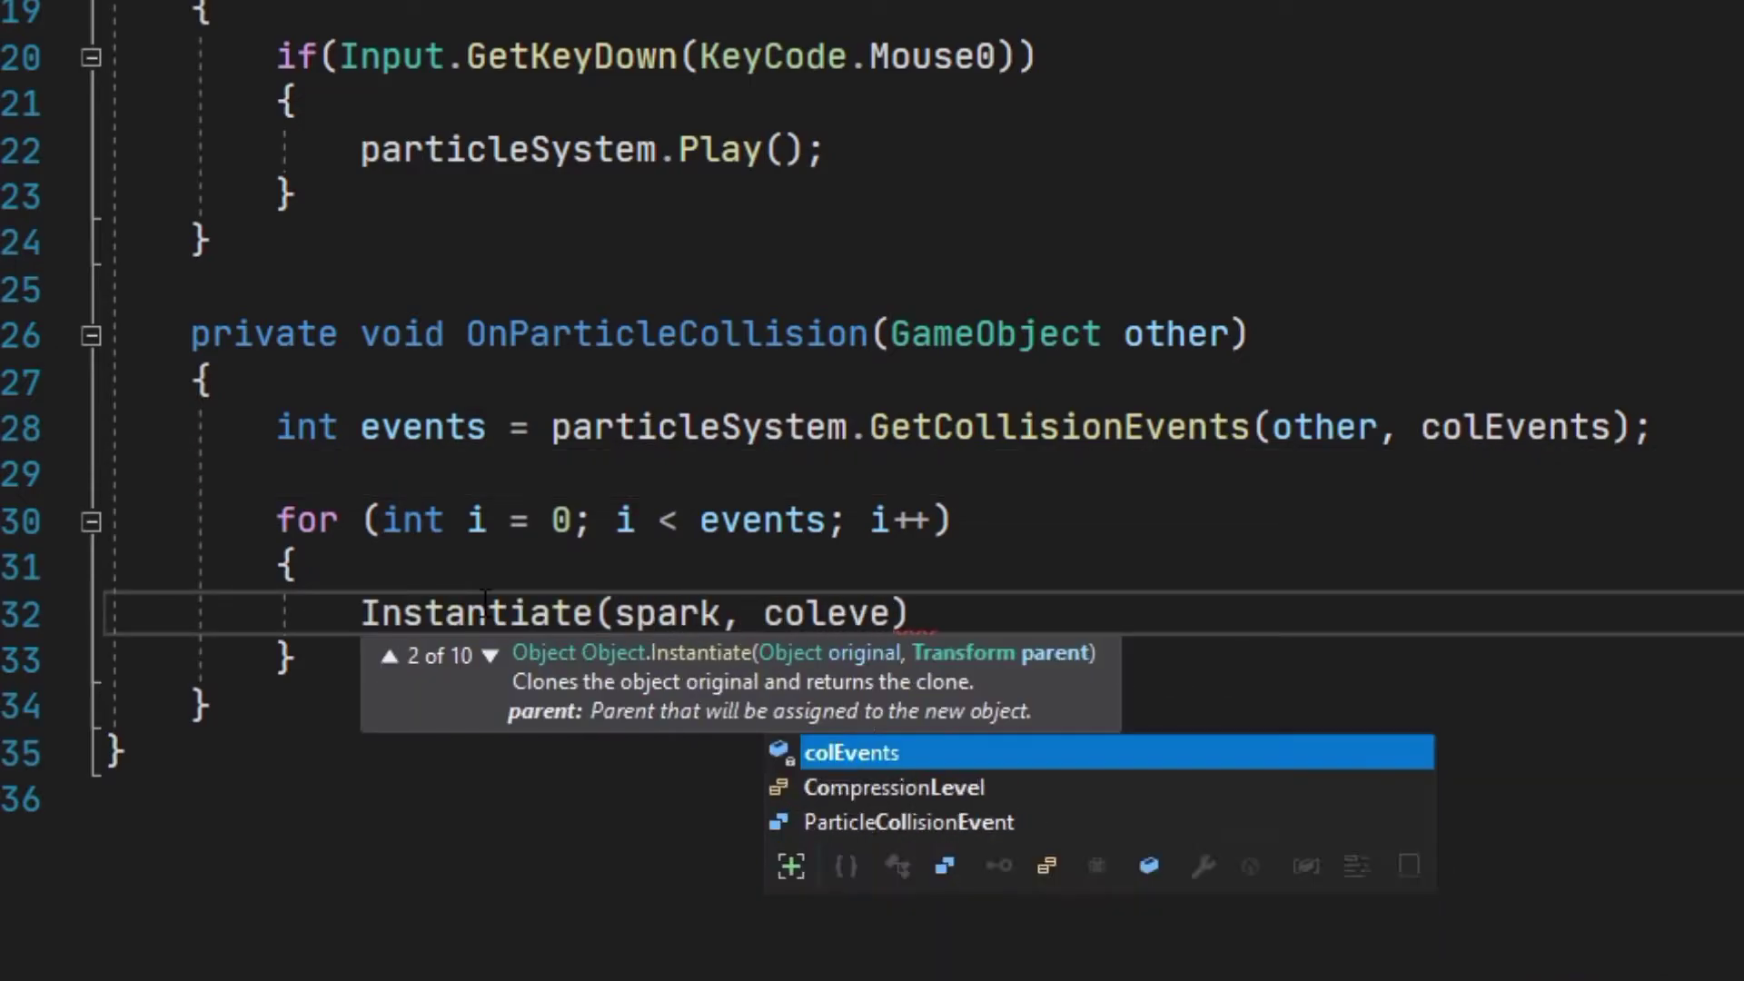
text(nts[i].intersection, Quaternion.LookRotation()
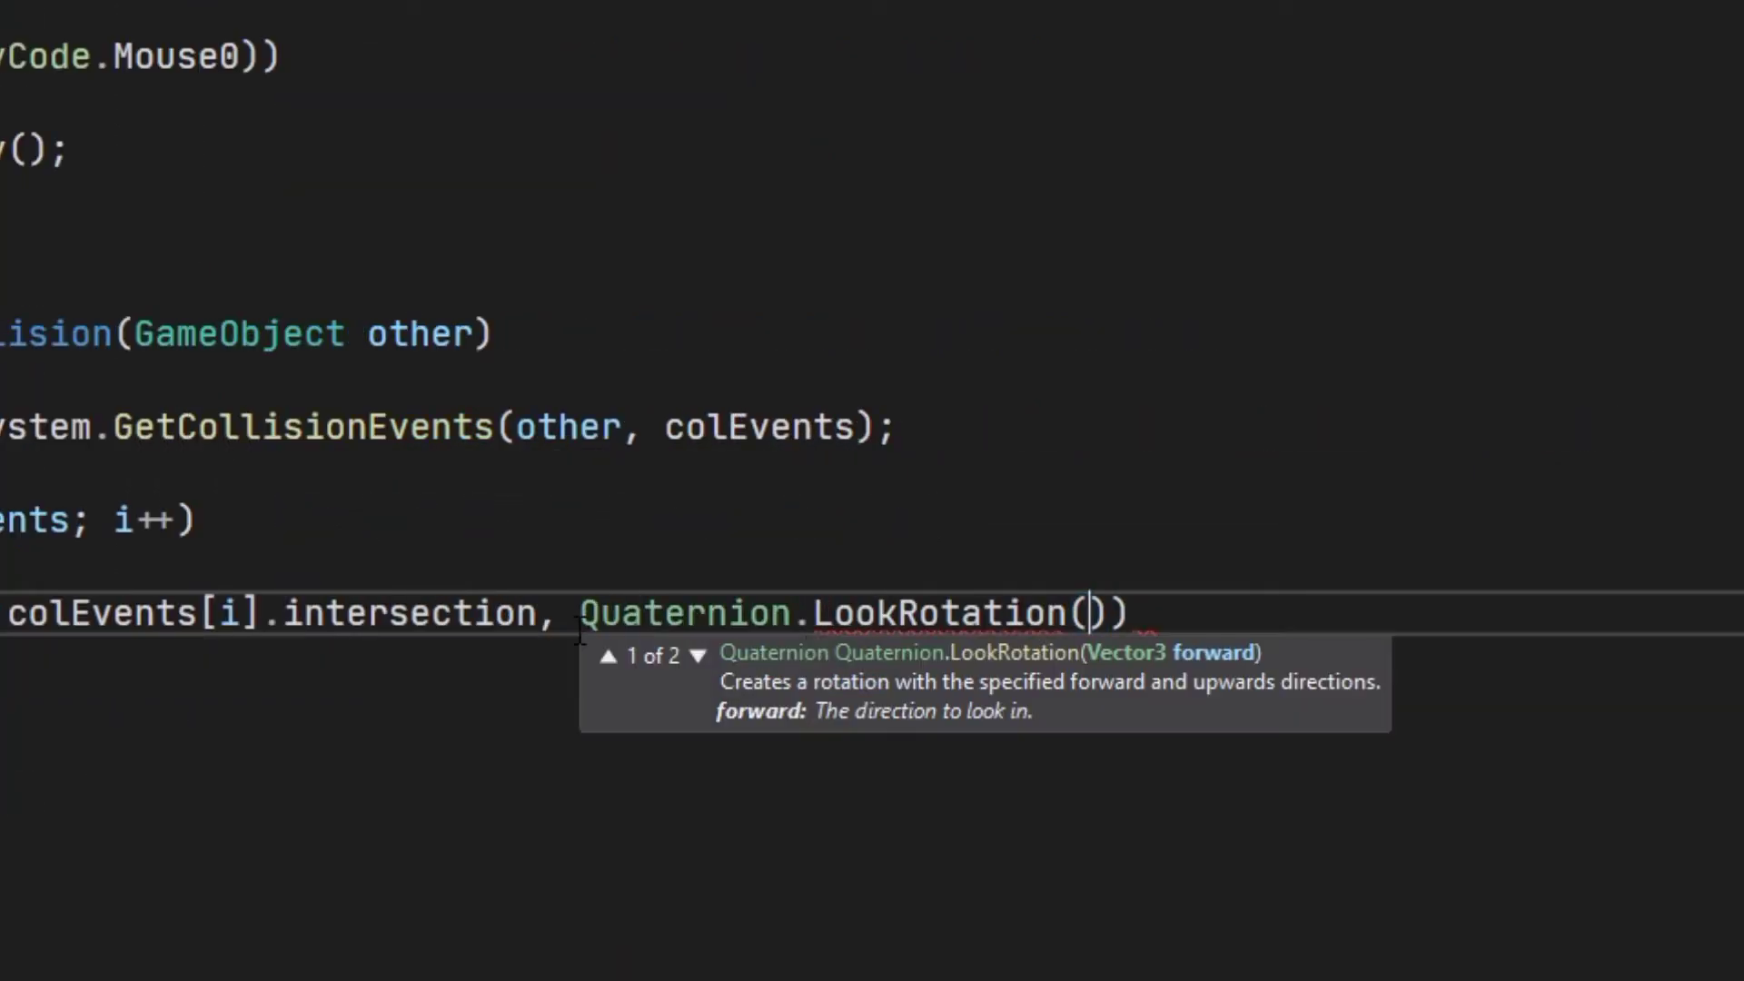
text(colEvents[i].normal));)
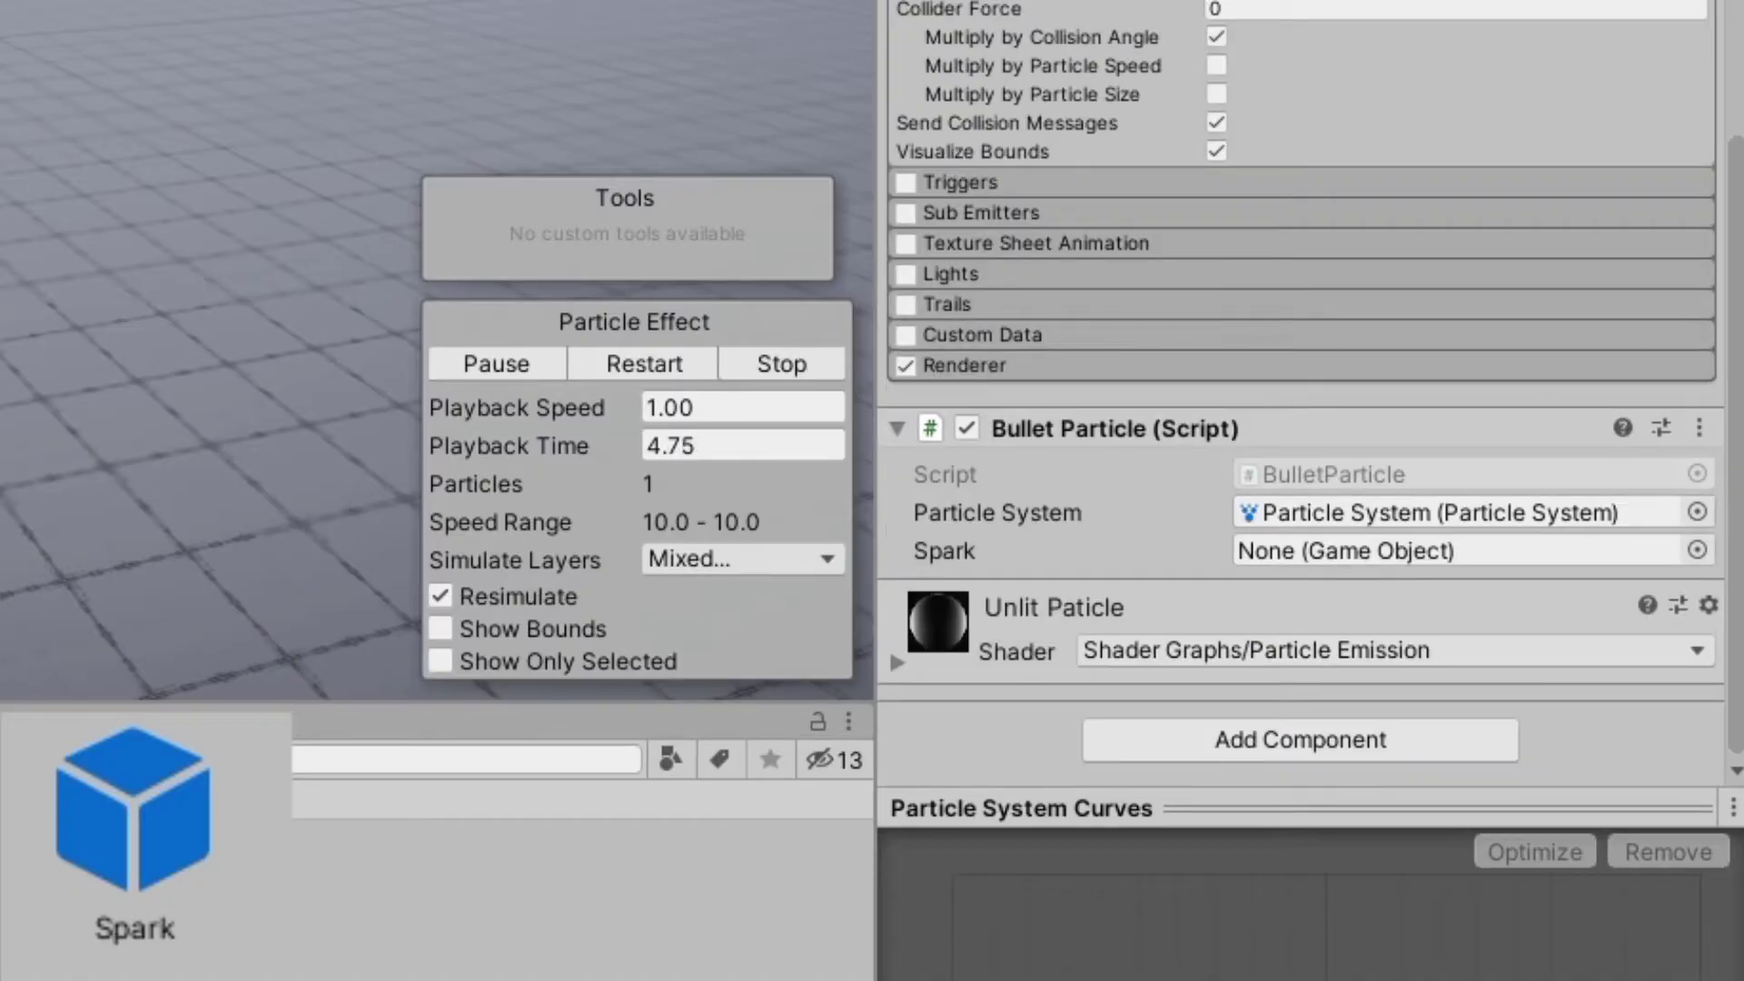
drag(135, 818, 1442, 561)
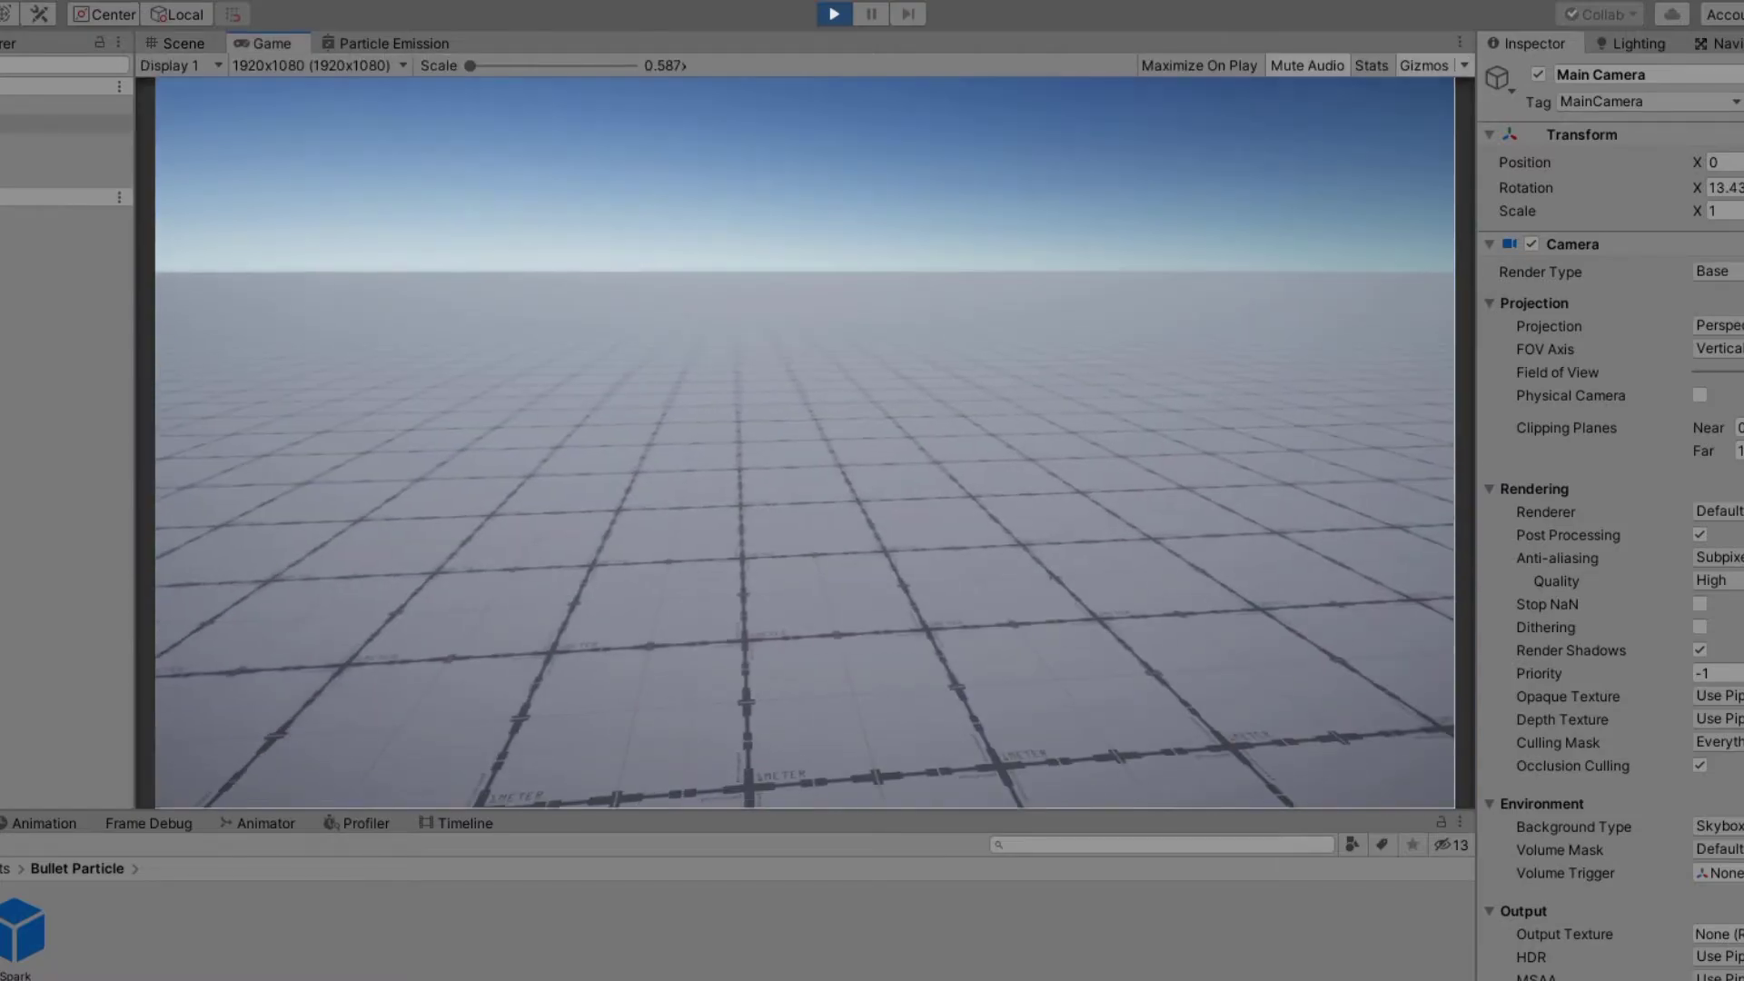
Create a cube in the scene and apply the red Enemy material to it.
right_click(2, 355)
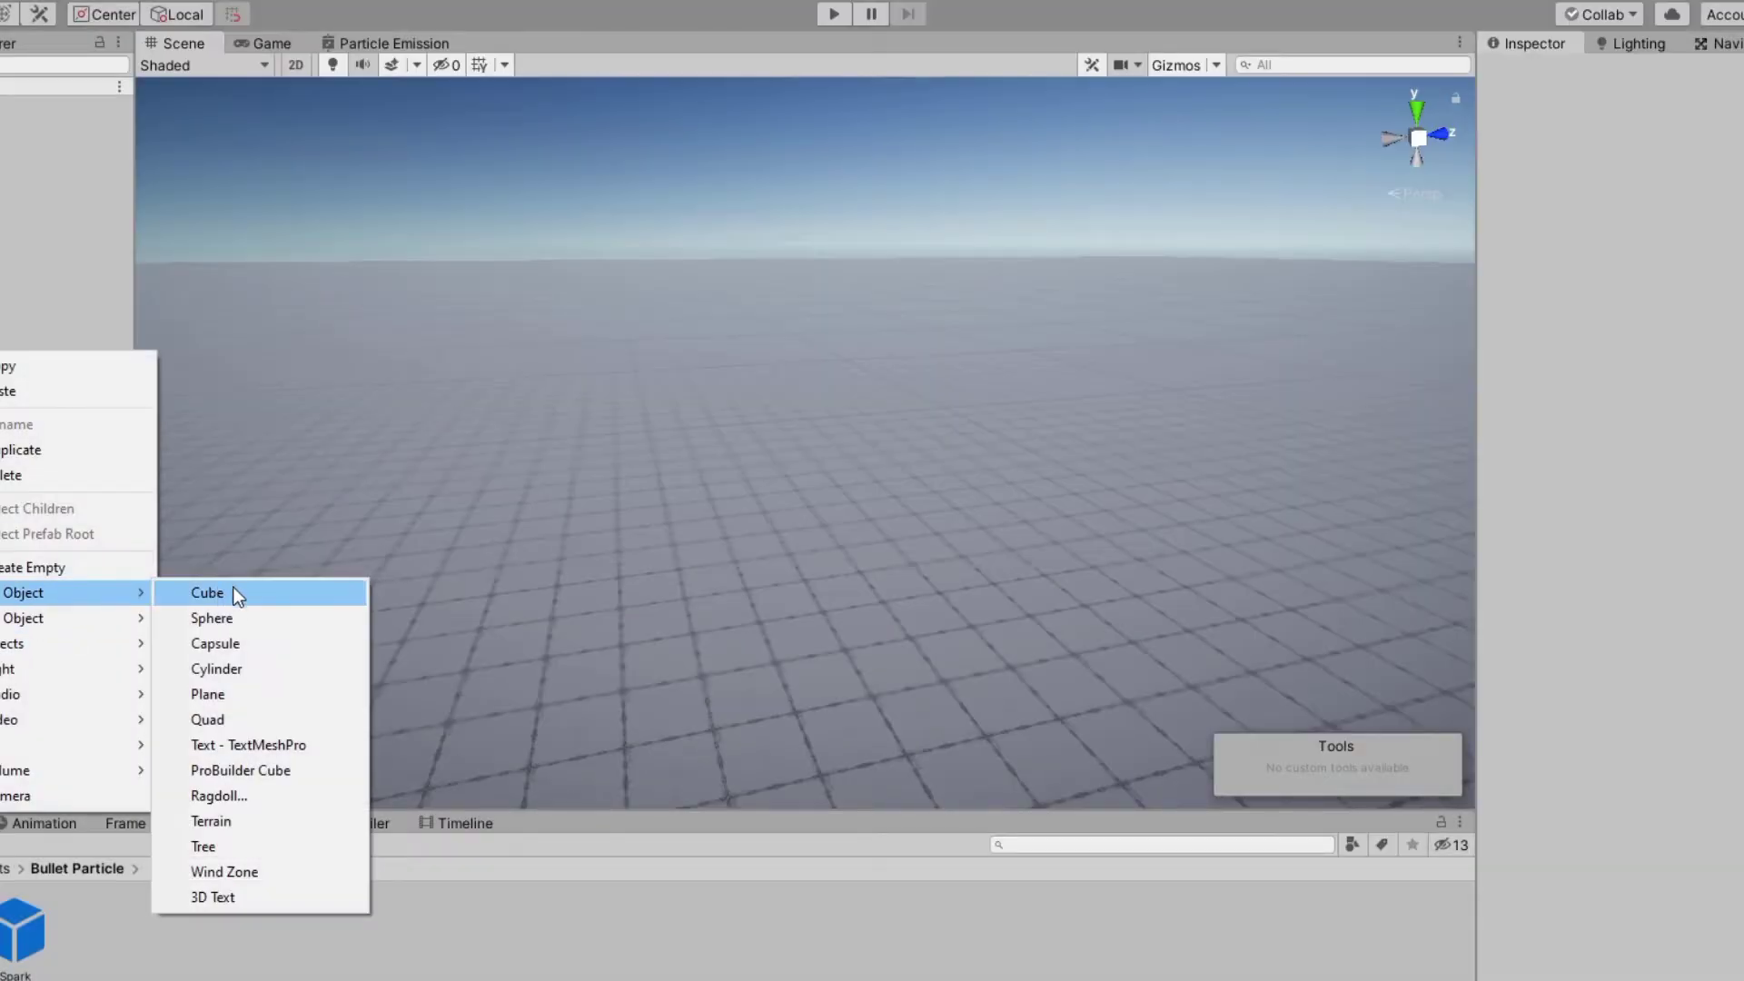
click(232, 591)
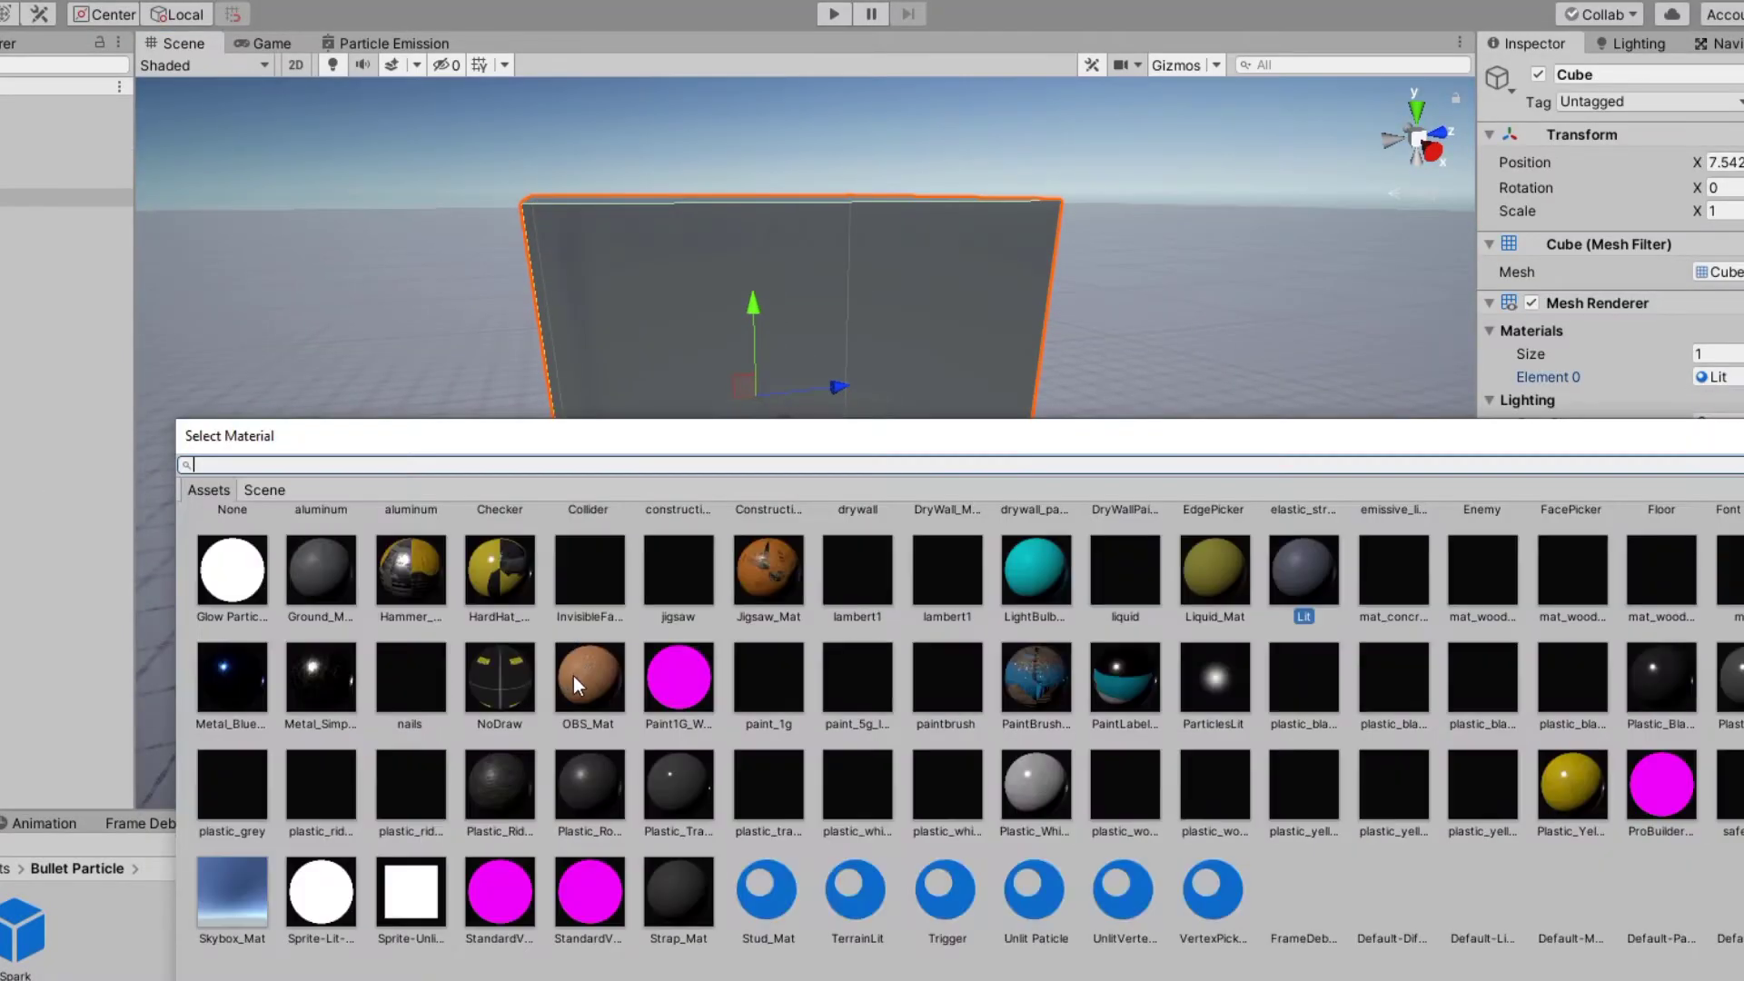
text(e)
click(952, 550)
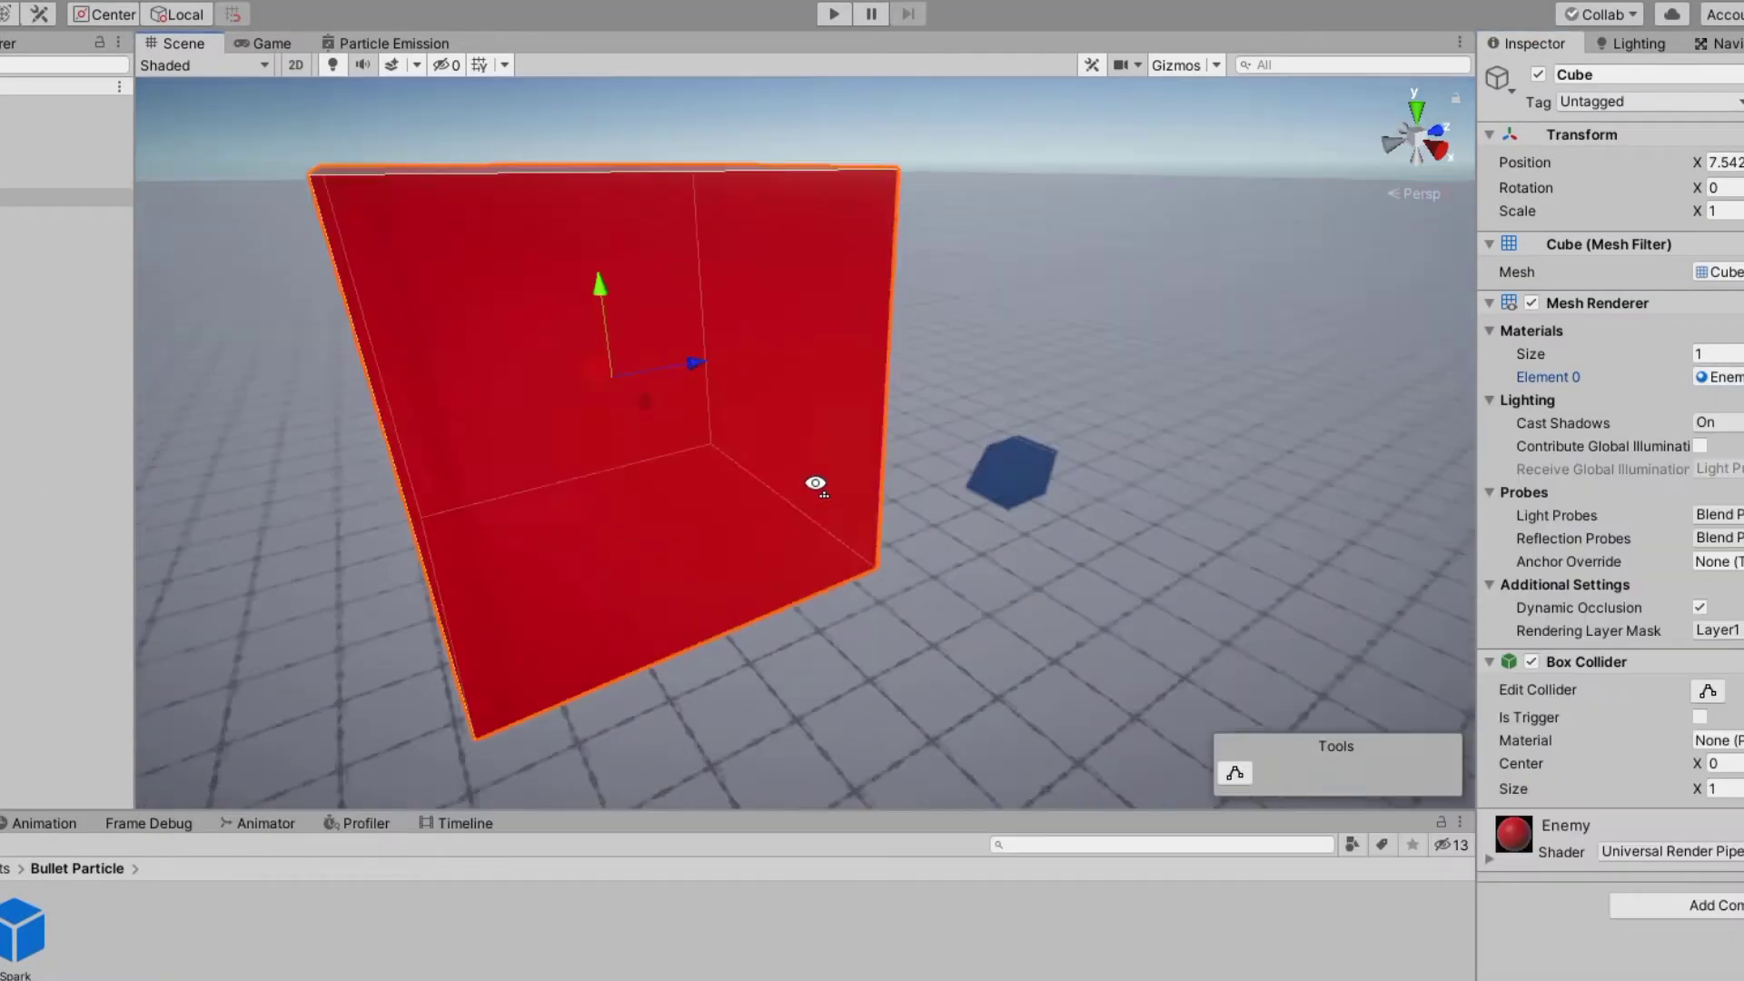
Add a new script named Enemy to the cube and open it in Visual Studio.
click(1713, 903)
text(Enemy)
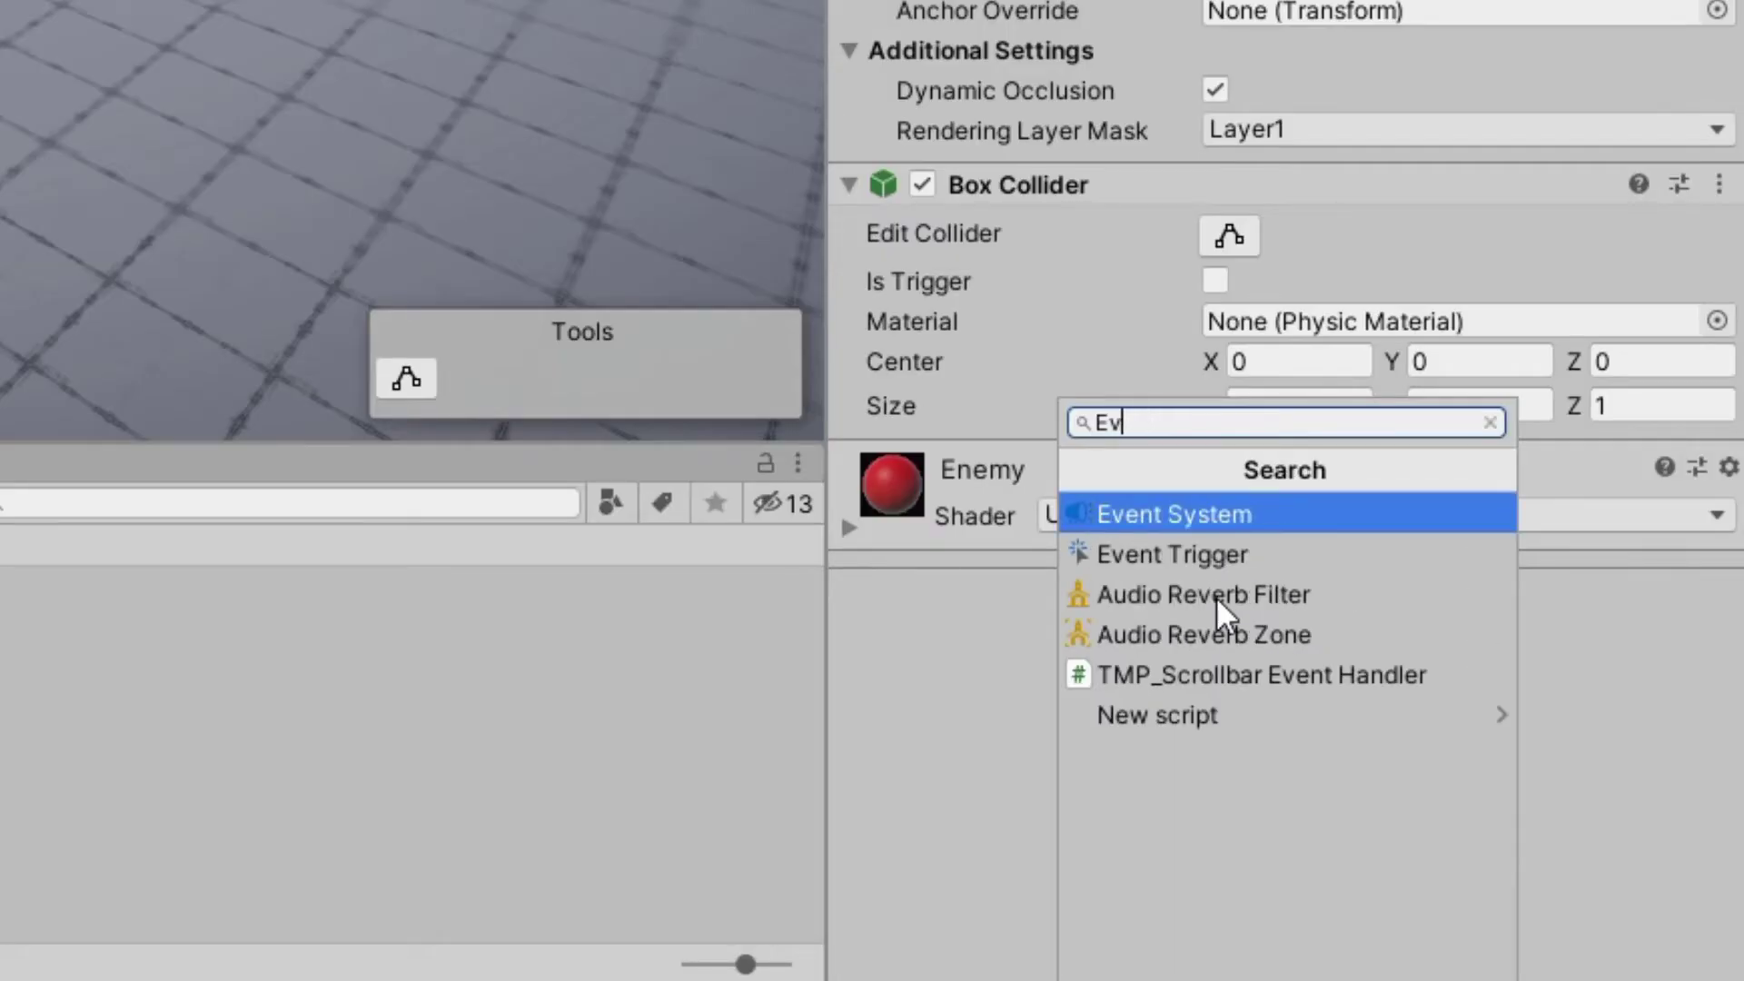
key(Return)
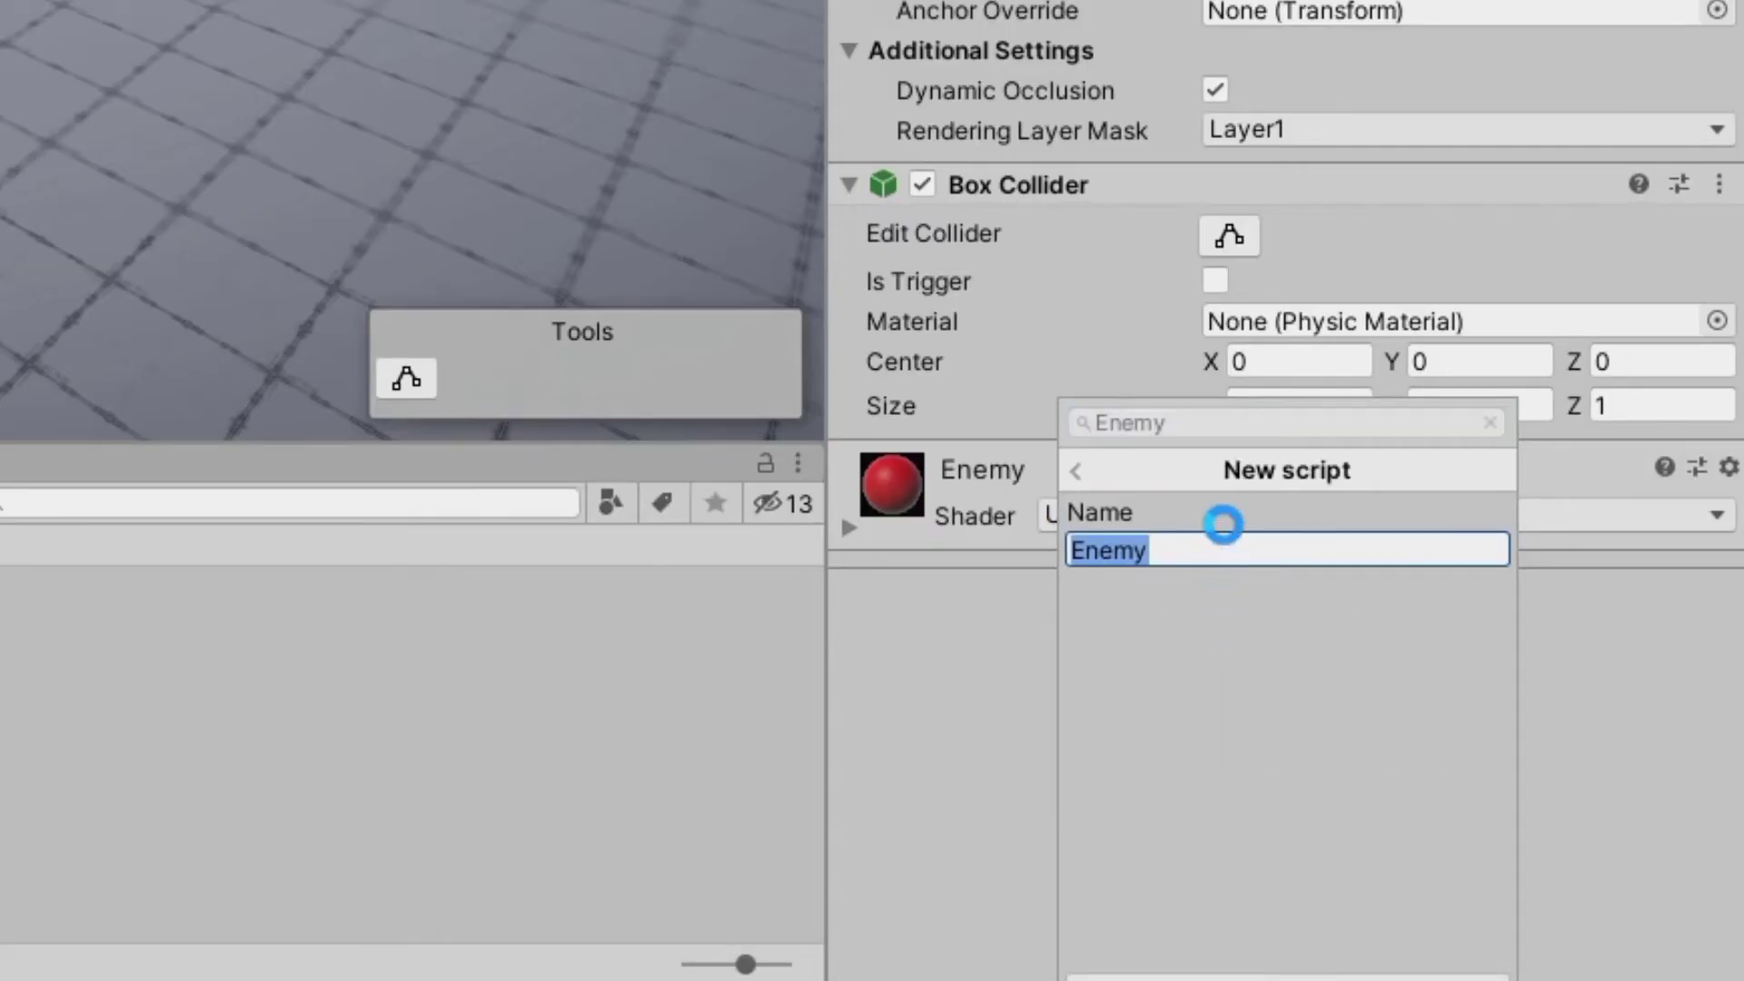
double_click(1304, 499)
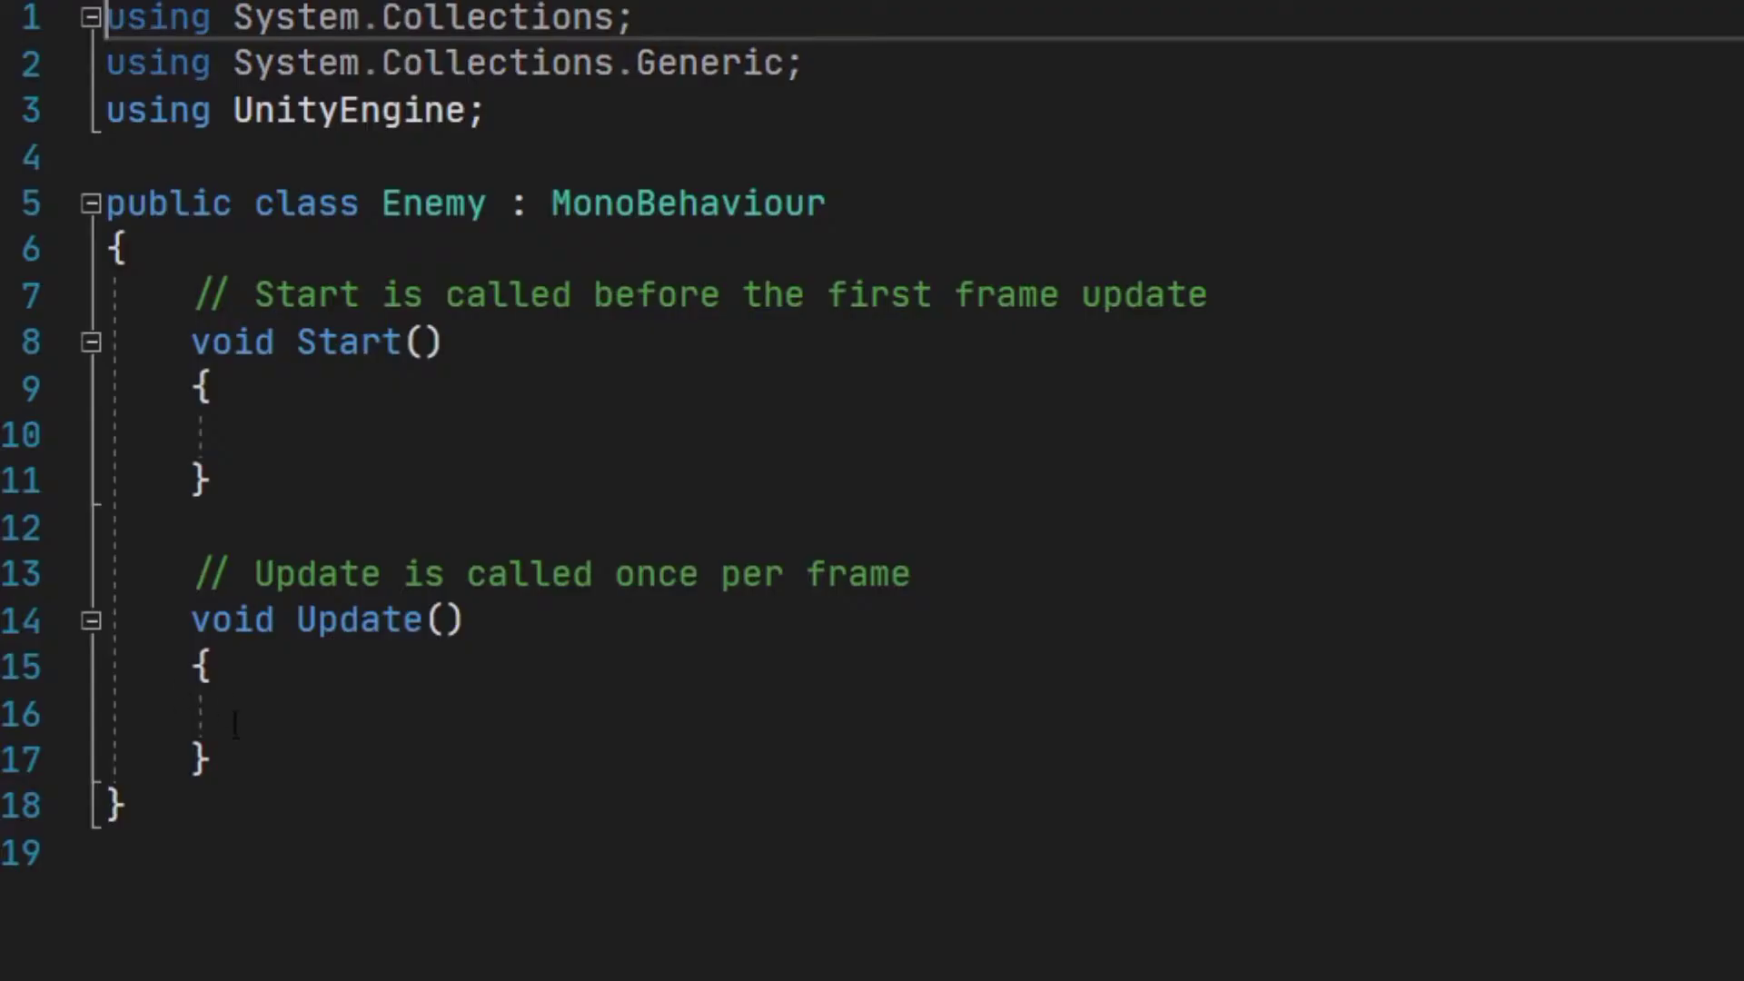
Replace the default Start and Update methods of the Enemy class with public float health = 100.
drag(211, 759, 196, 304)
key(Delete)
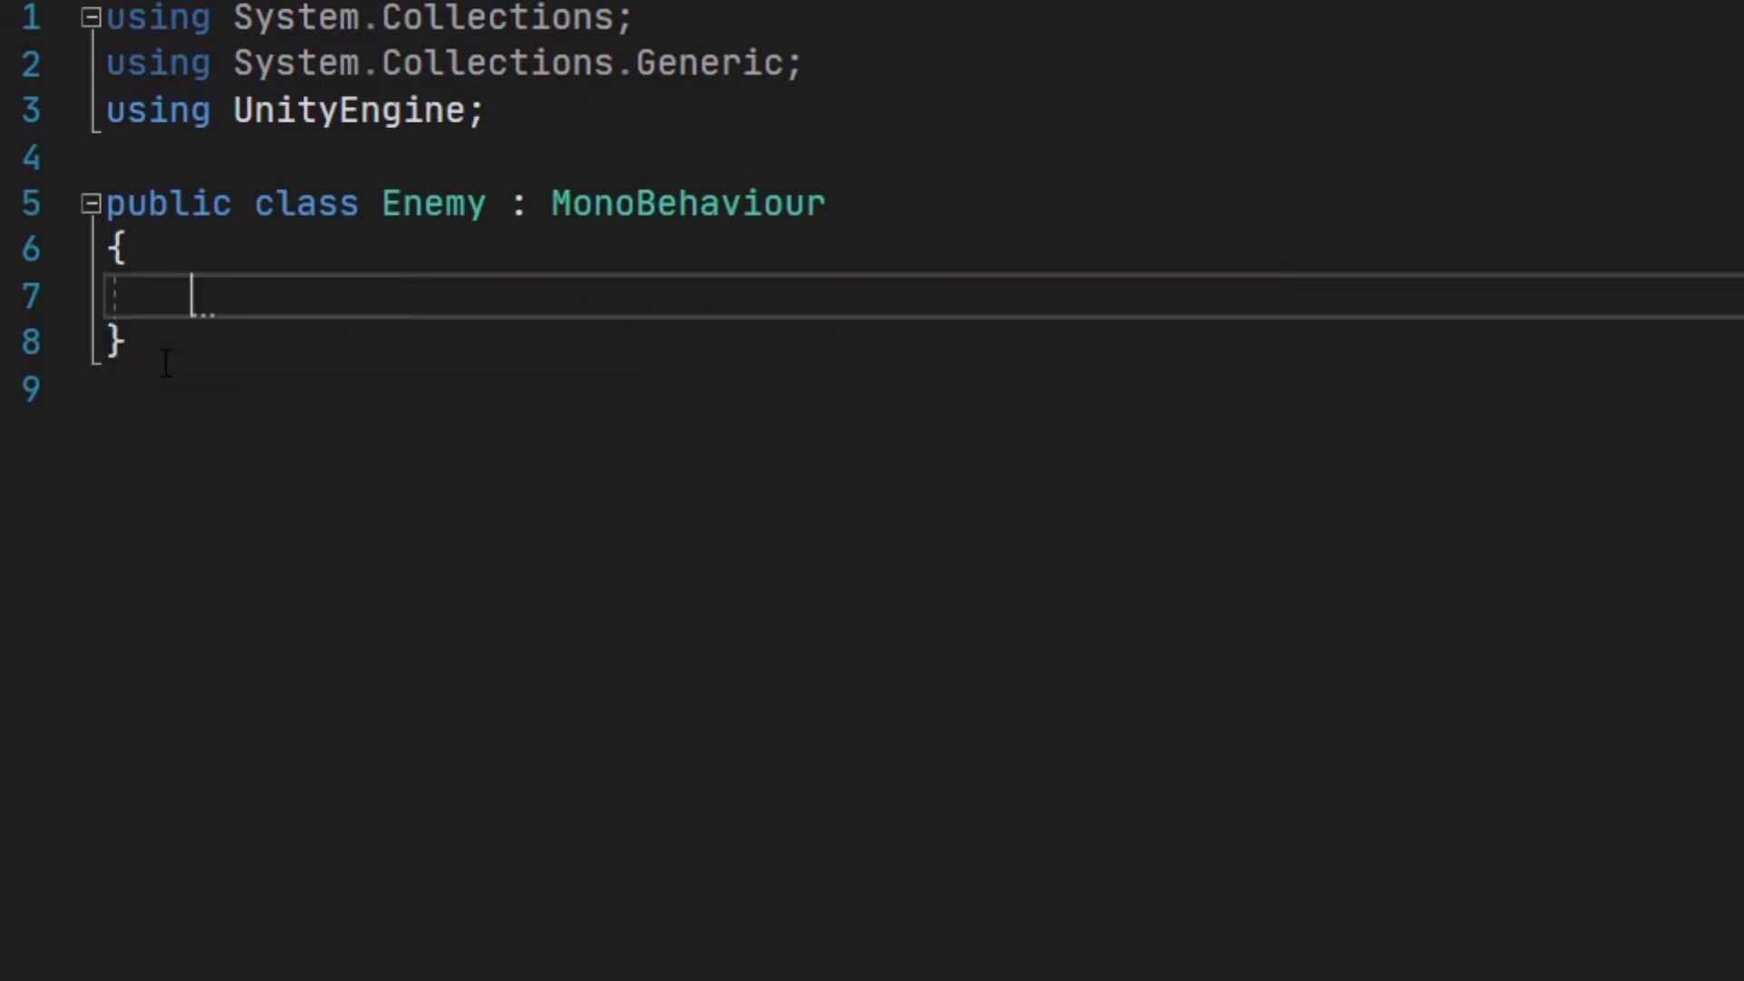
text(public float health = 10)
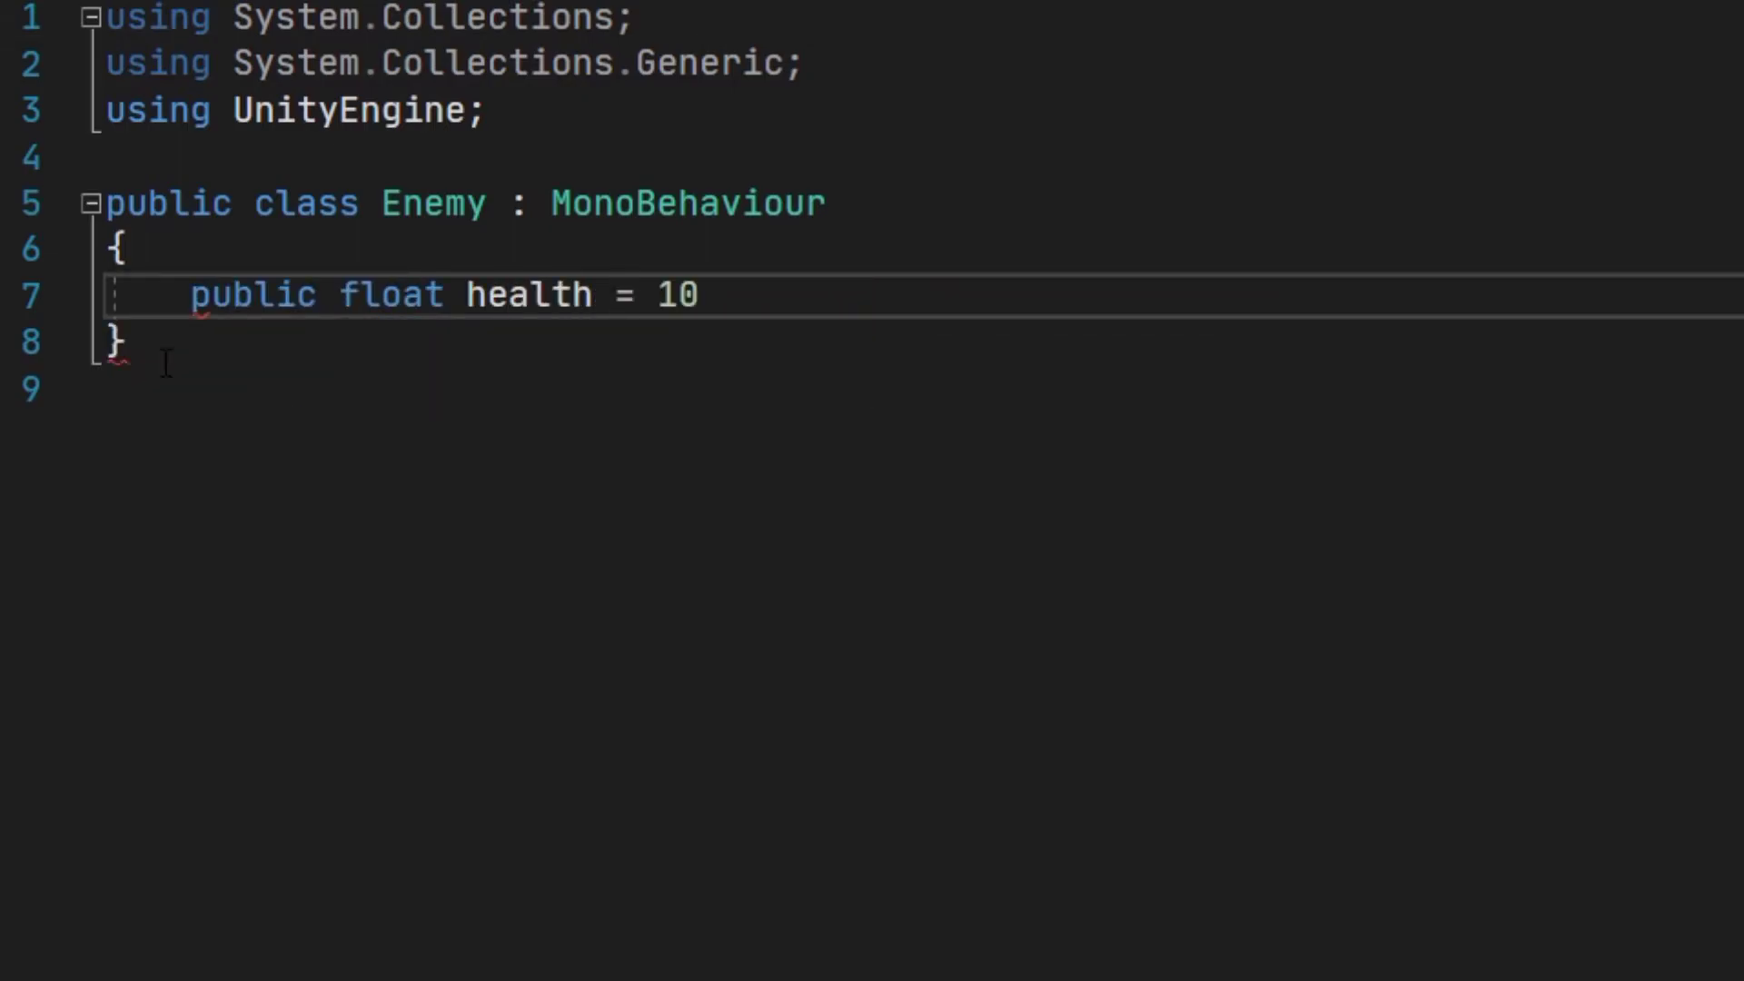
text(0;)
Add a public void TakeDamage method with a float damage parameter below the health field.
key(Return)
key(Return)
text(public void )
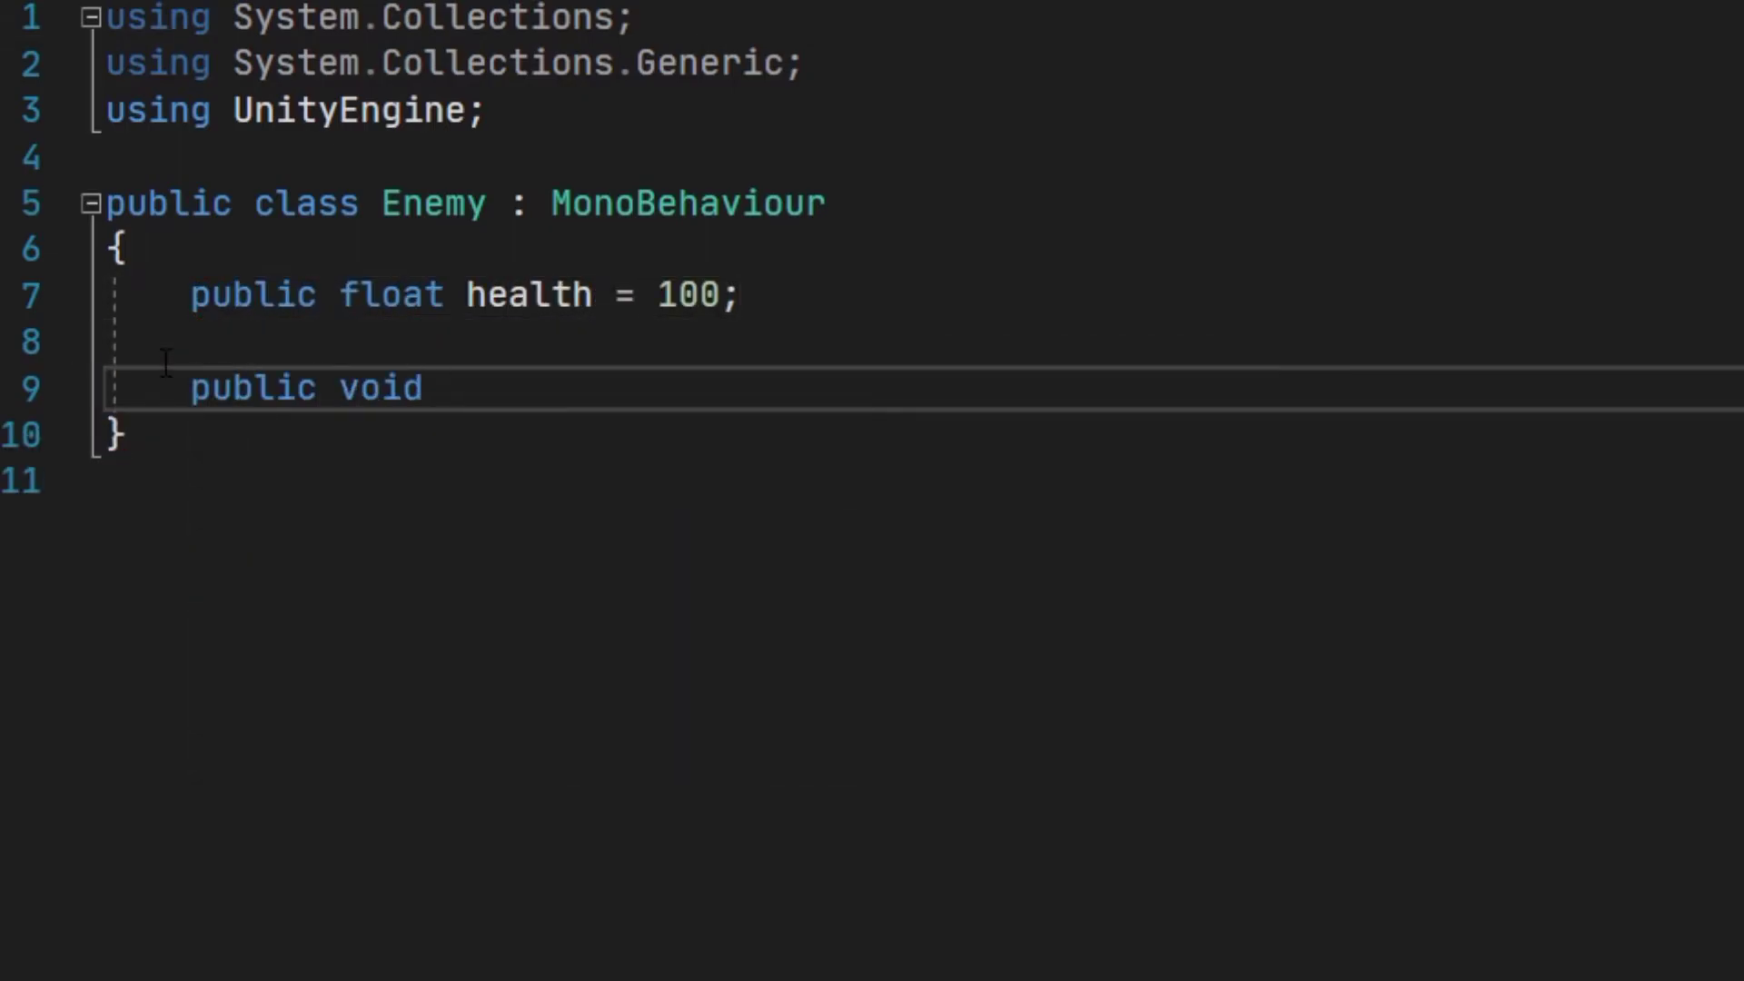
text(tak)
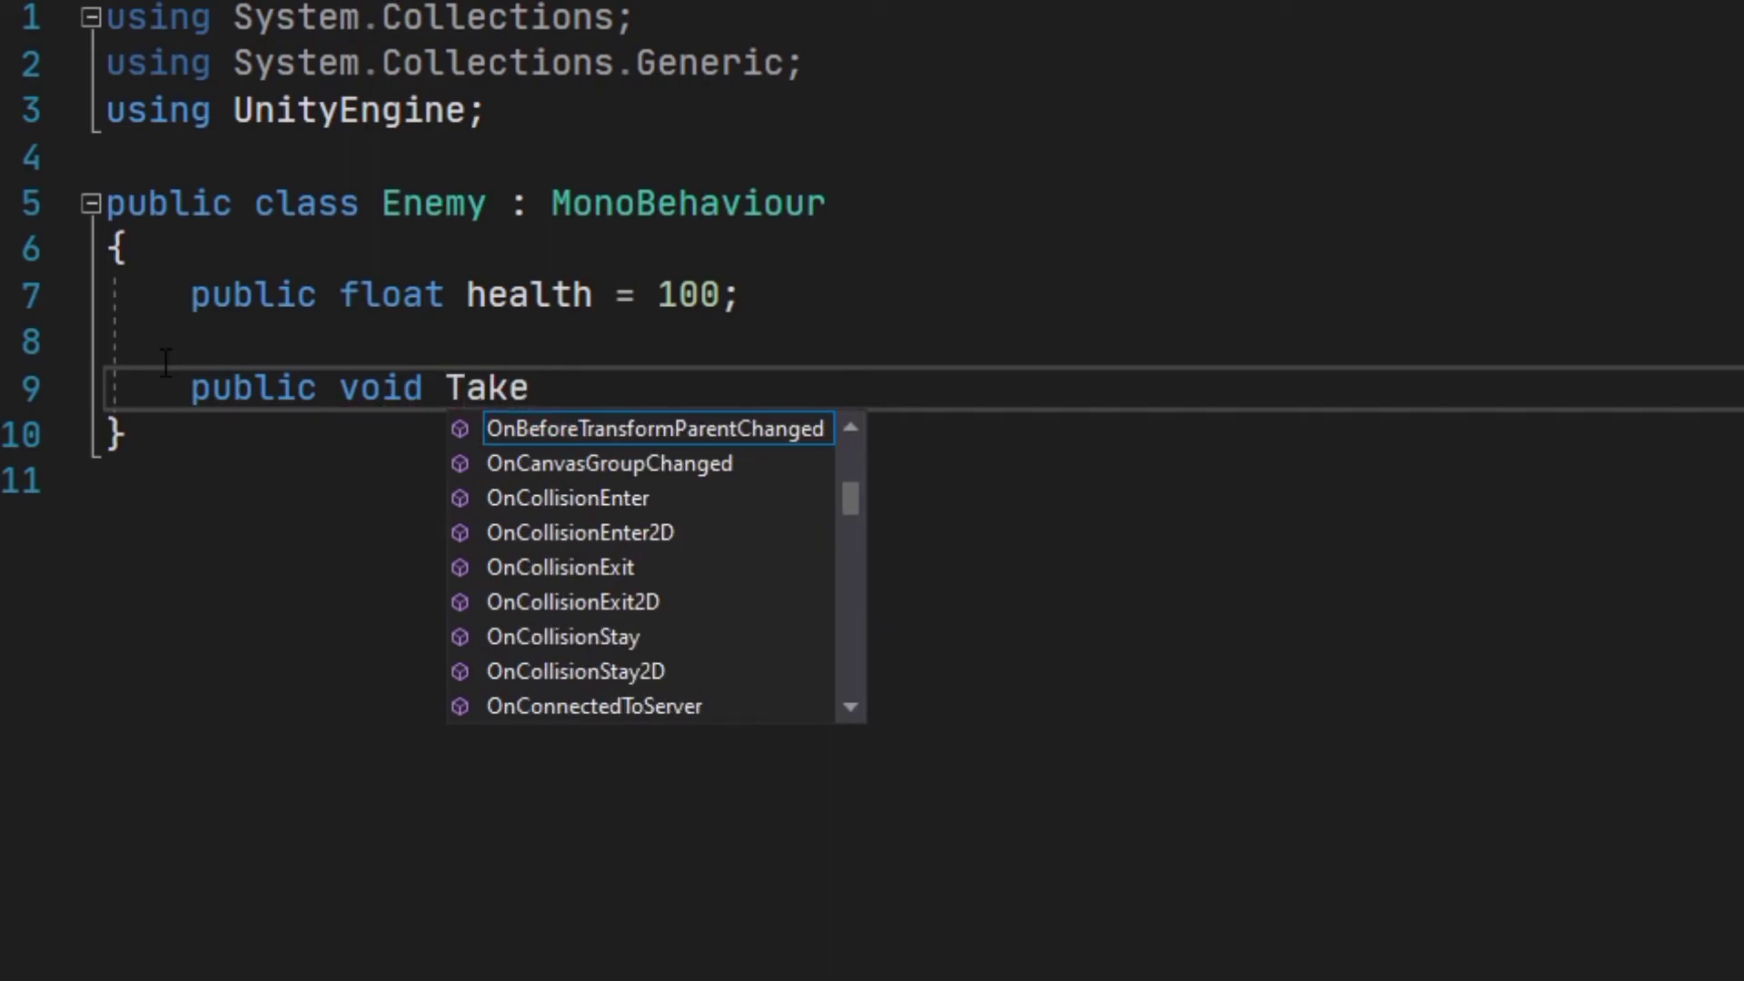
text(Damage())
key(Return)
text({)
key(Return)
click(683, 386)
text(flo)
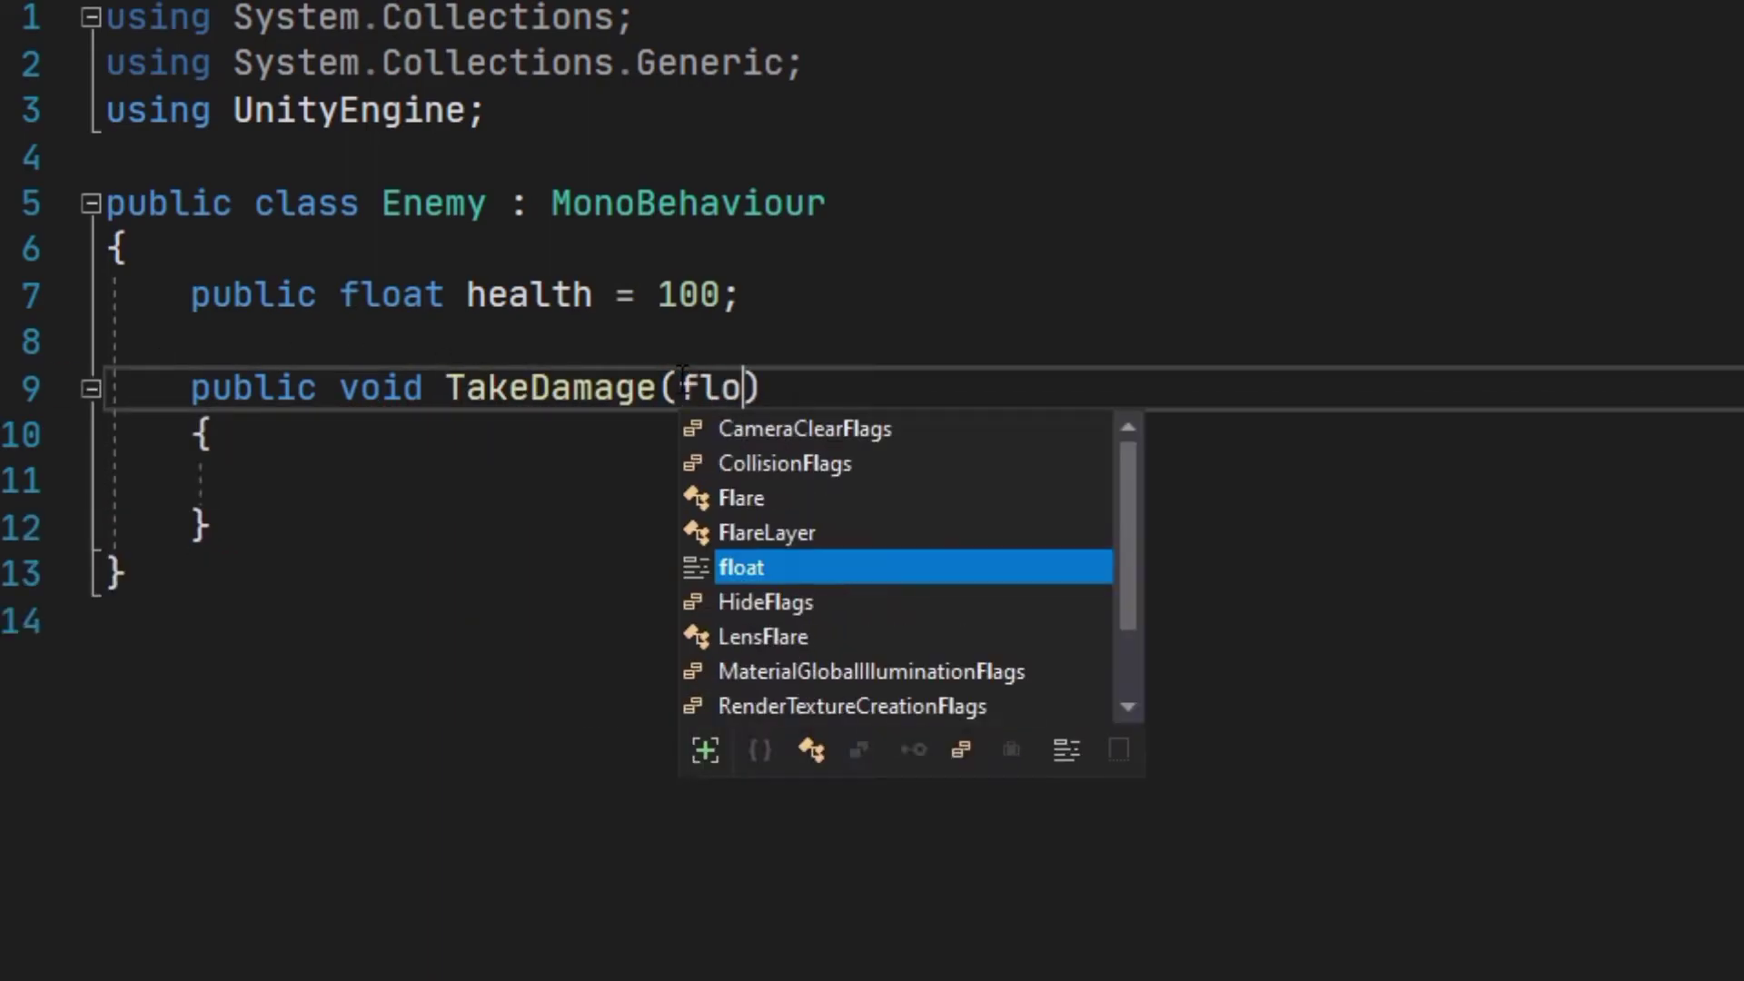
text(at damage)
key(Down)
key(Down)
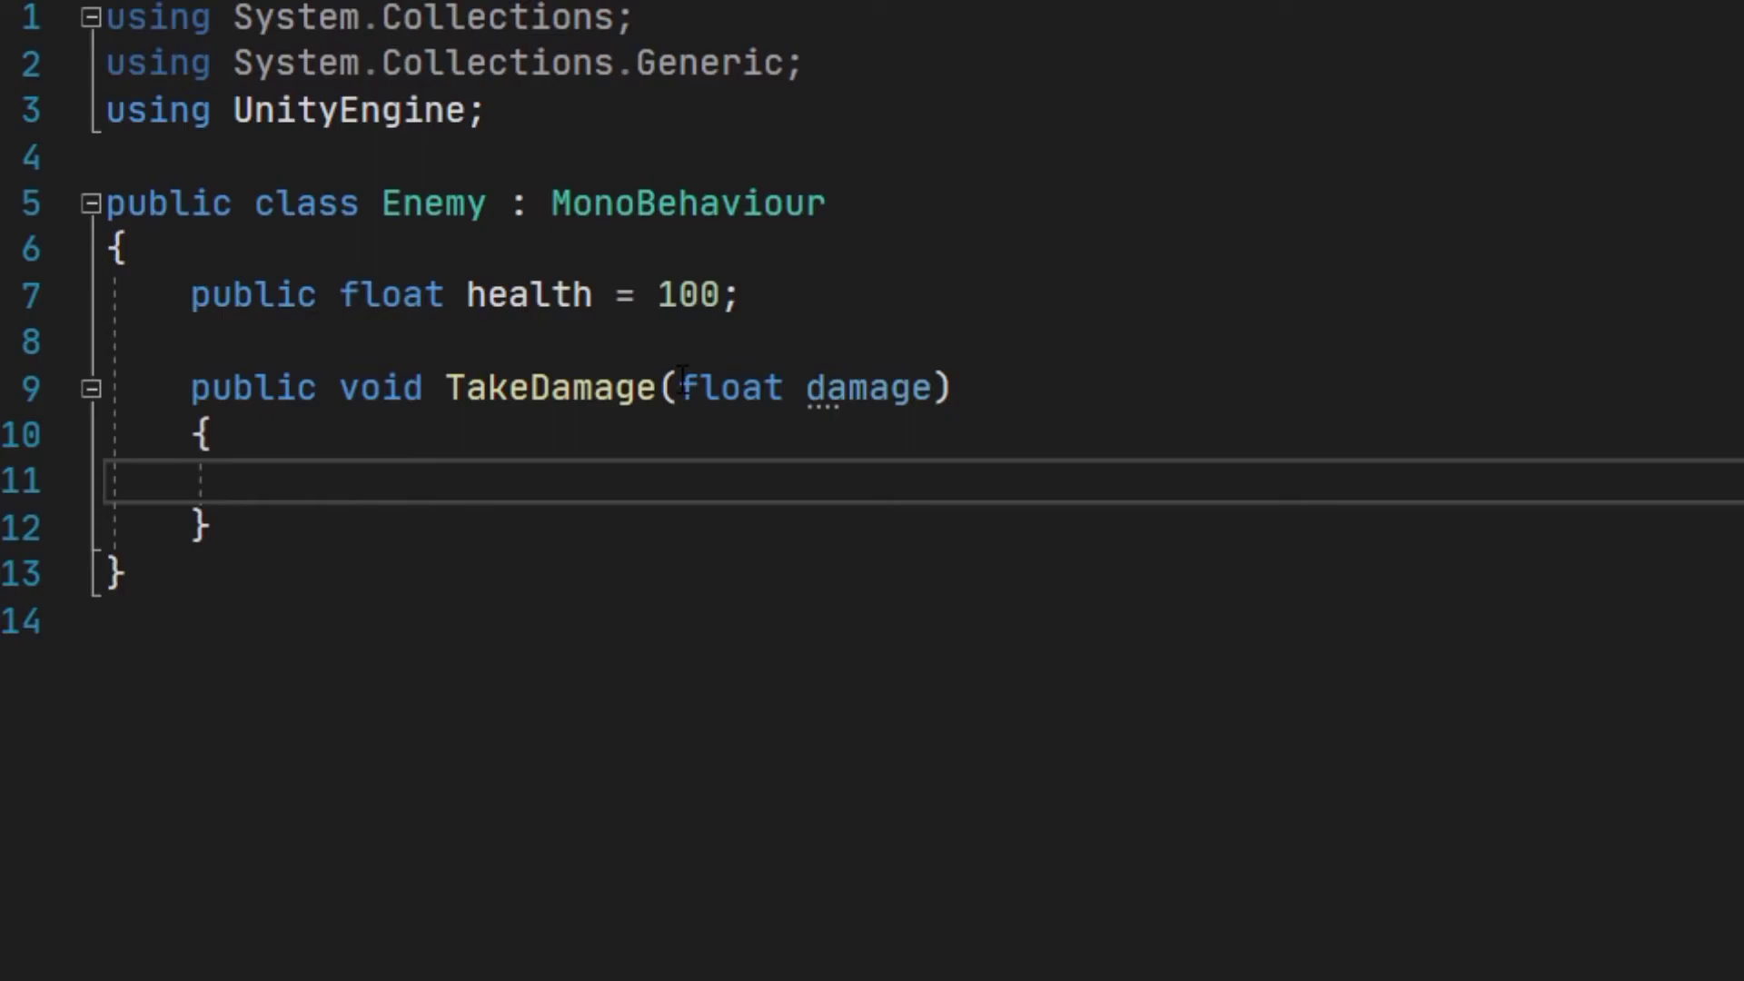
Make TakeDamage subtract damage from health and call Destroy(gameObject) when health <= 0.
text(health -= damage;)
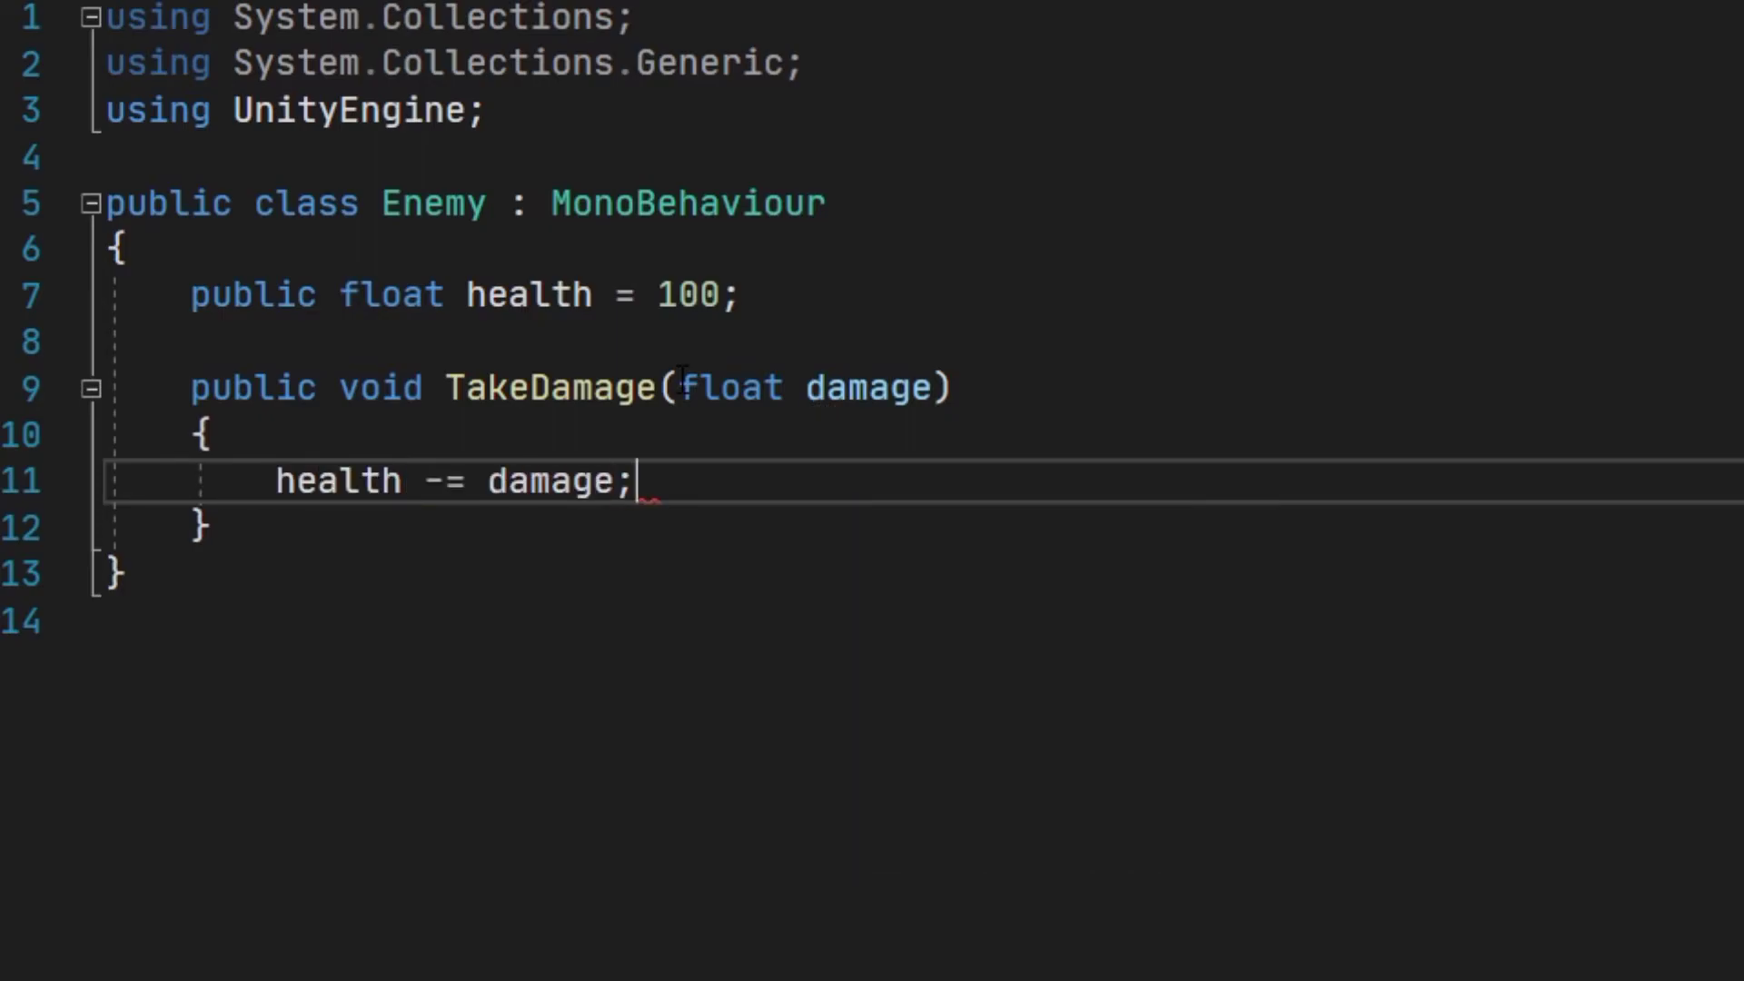
key(Return)
key(Return)
text(if(health <= 0))
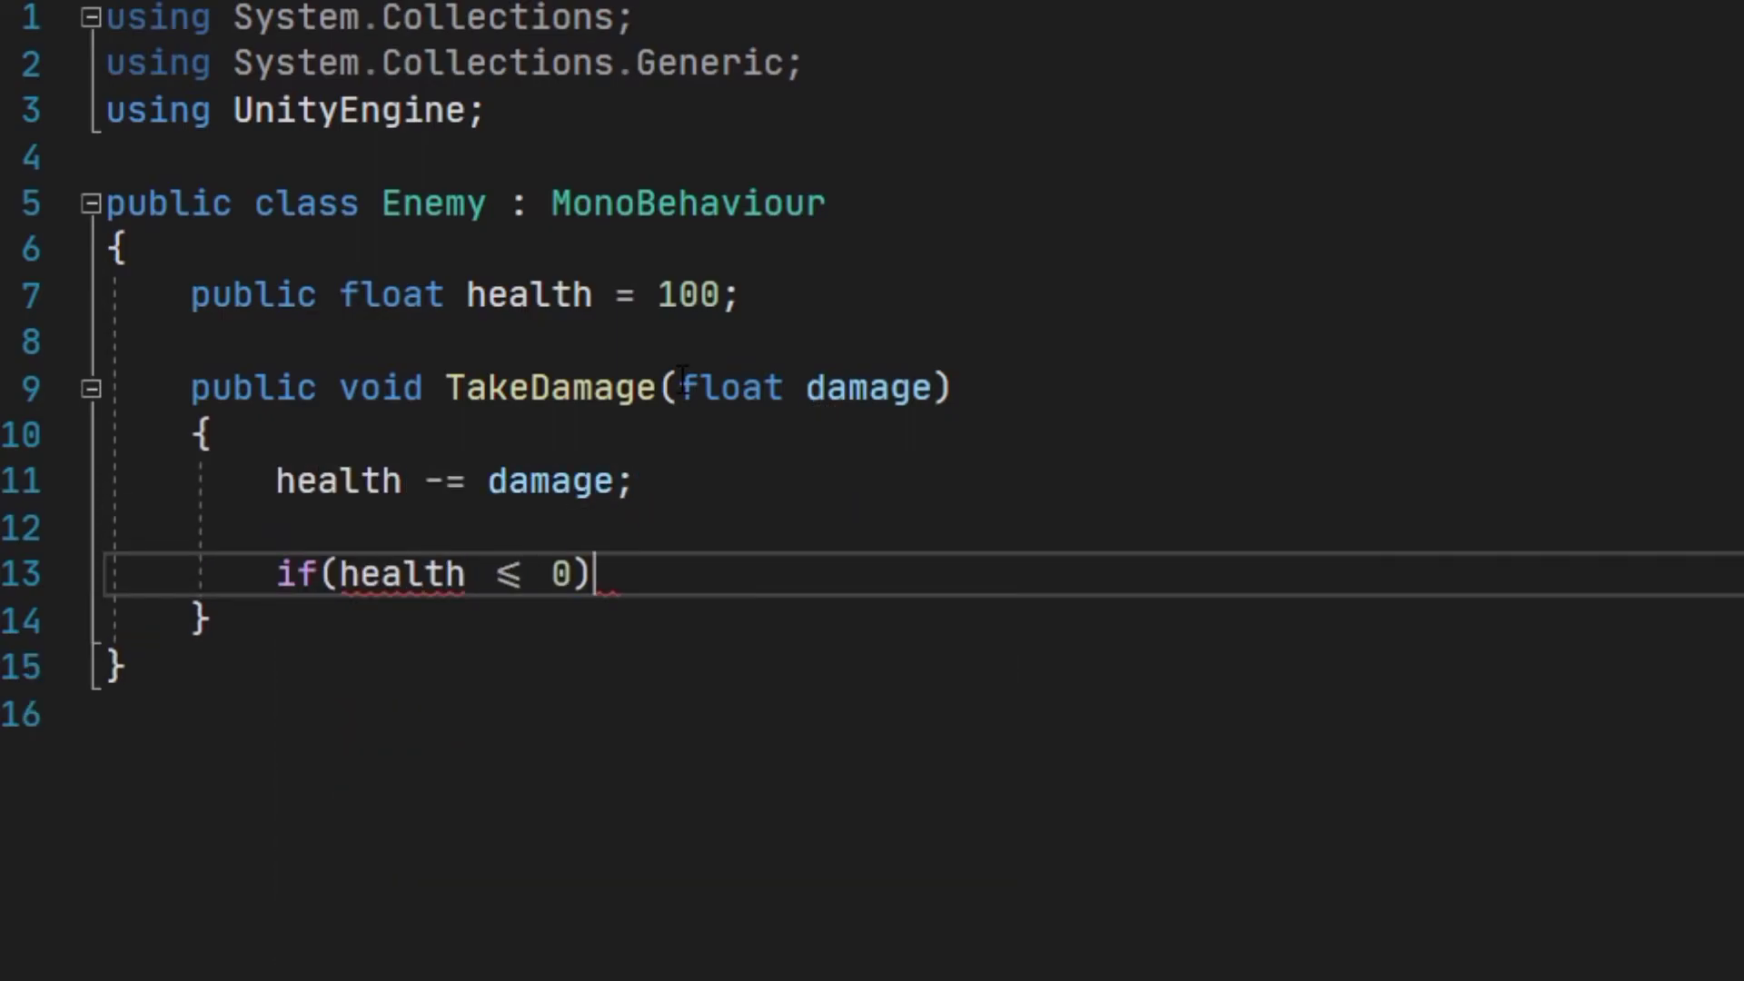
key(Return)
text(Destroy9)
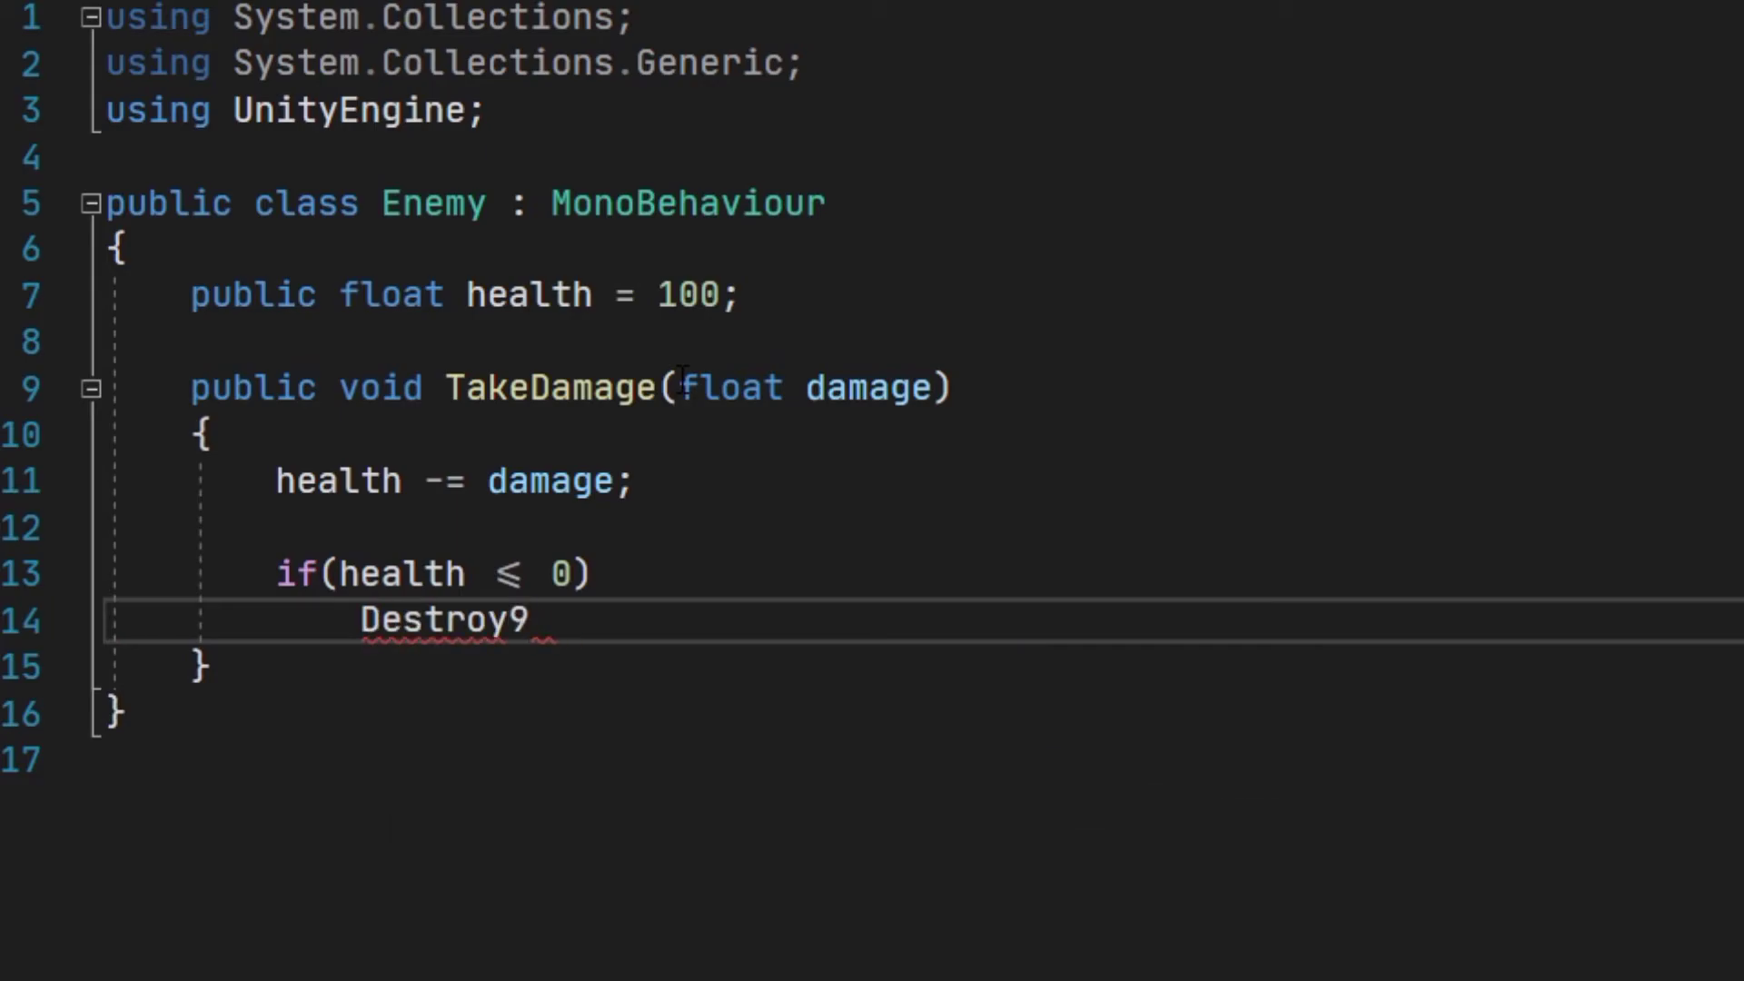
key(BackSpace)
text((game)
key(Tab)
text();)
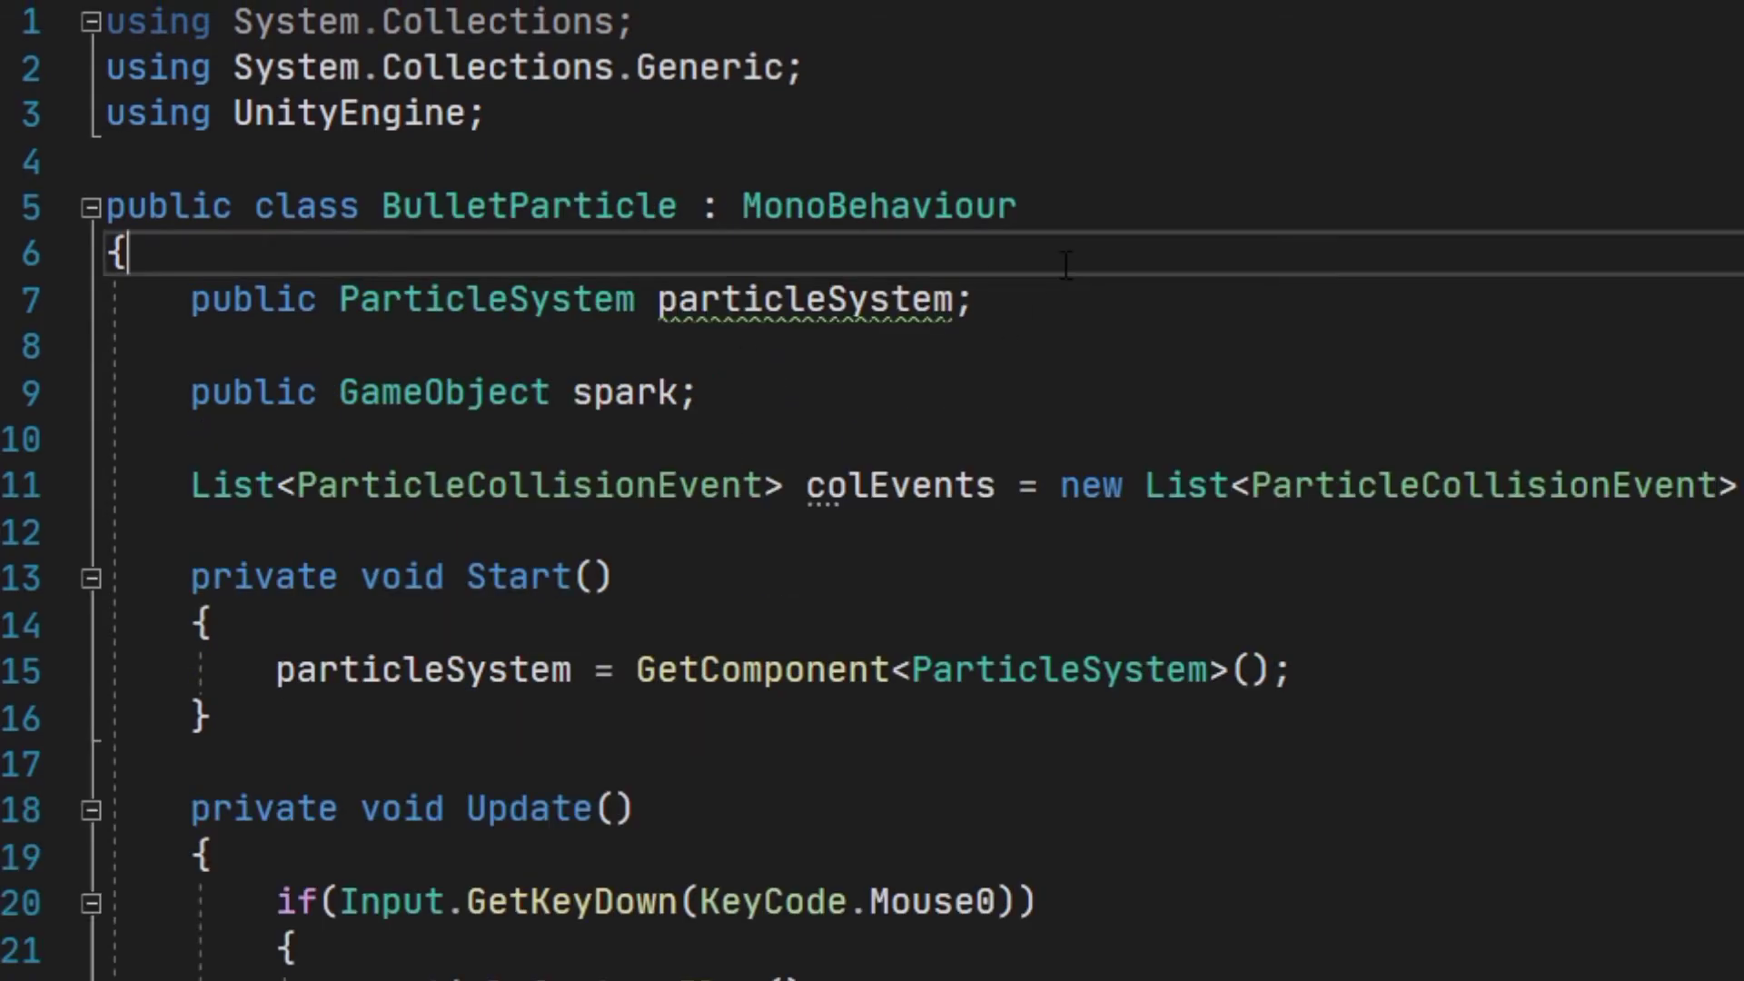
Declare a public float damage field at the start of the BulletParticle class.
key(Return)
key(Return)
key(Up)
text(public float damage)
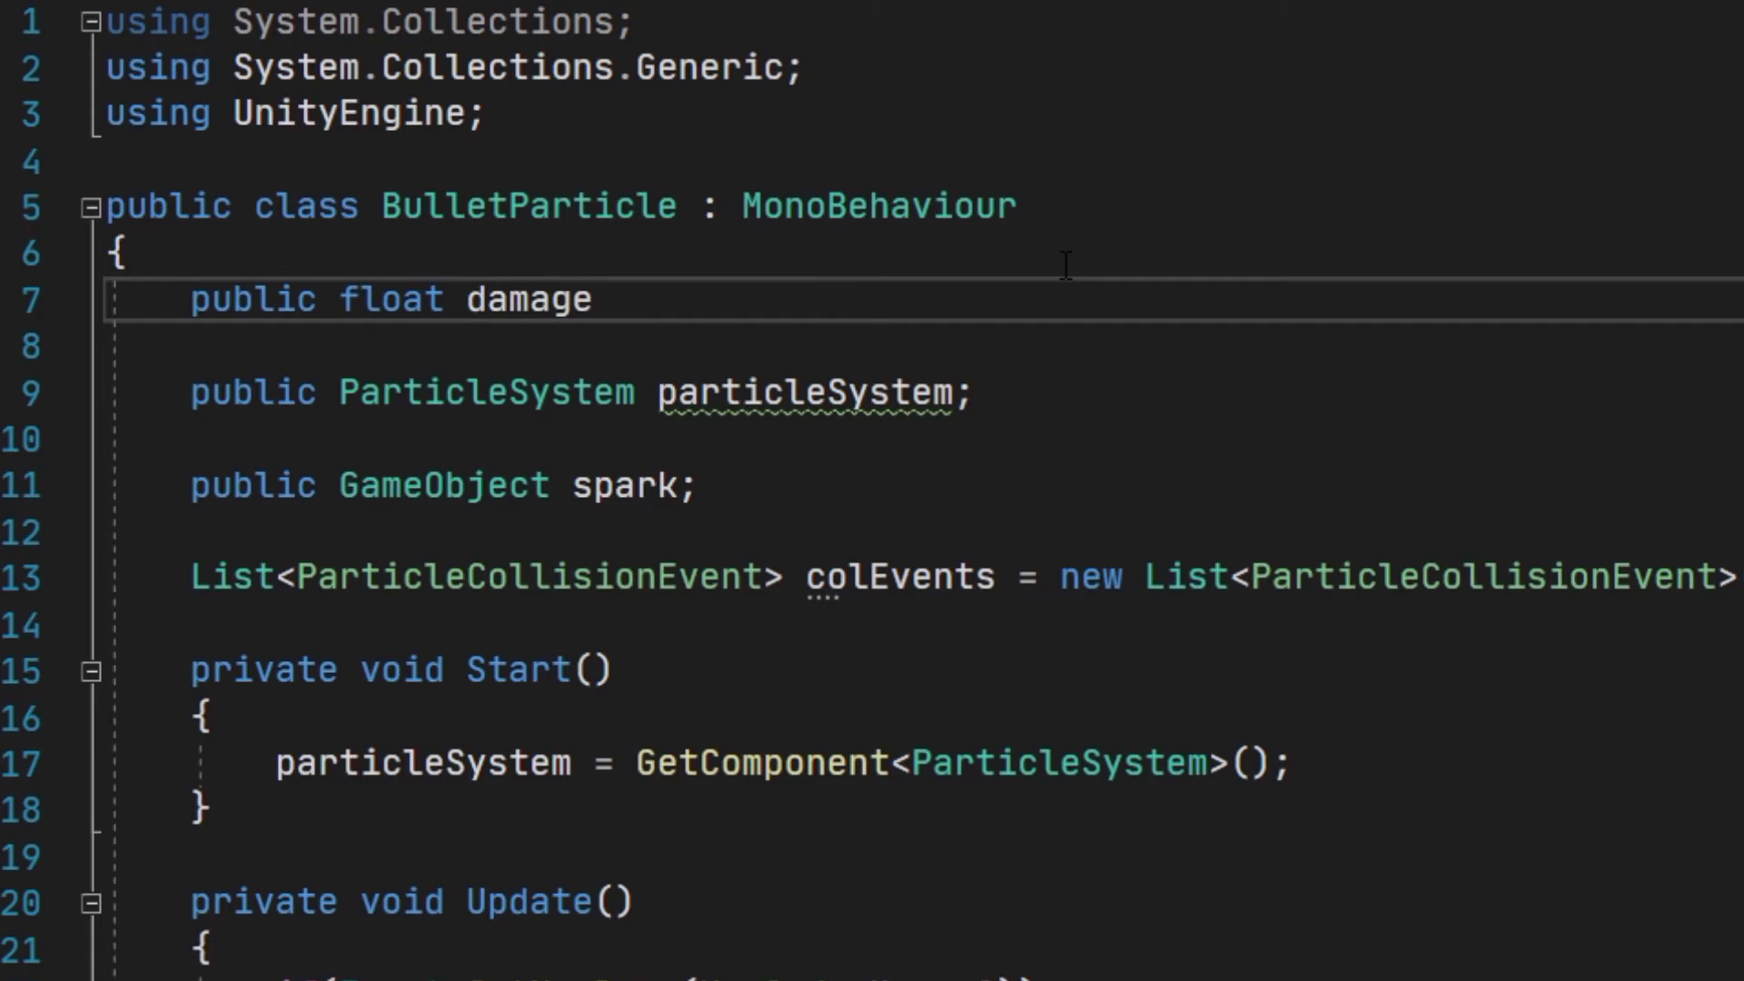
Add the condition if(other.TryGetComponent(out Enemy en)) after the for loop in OnParticleCollision.
scroll(740, 704, down, 5)
click(741, 707)
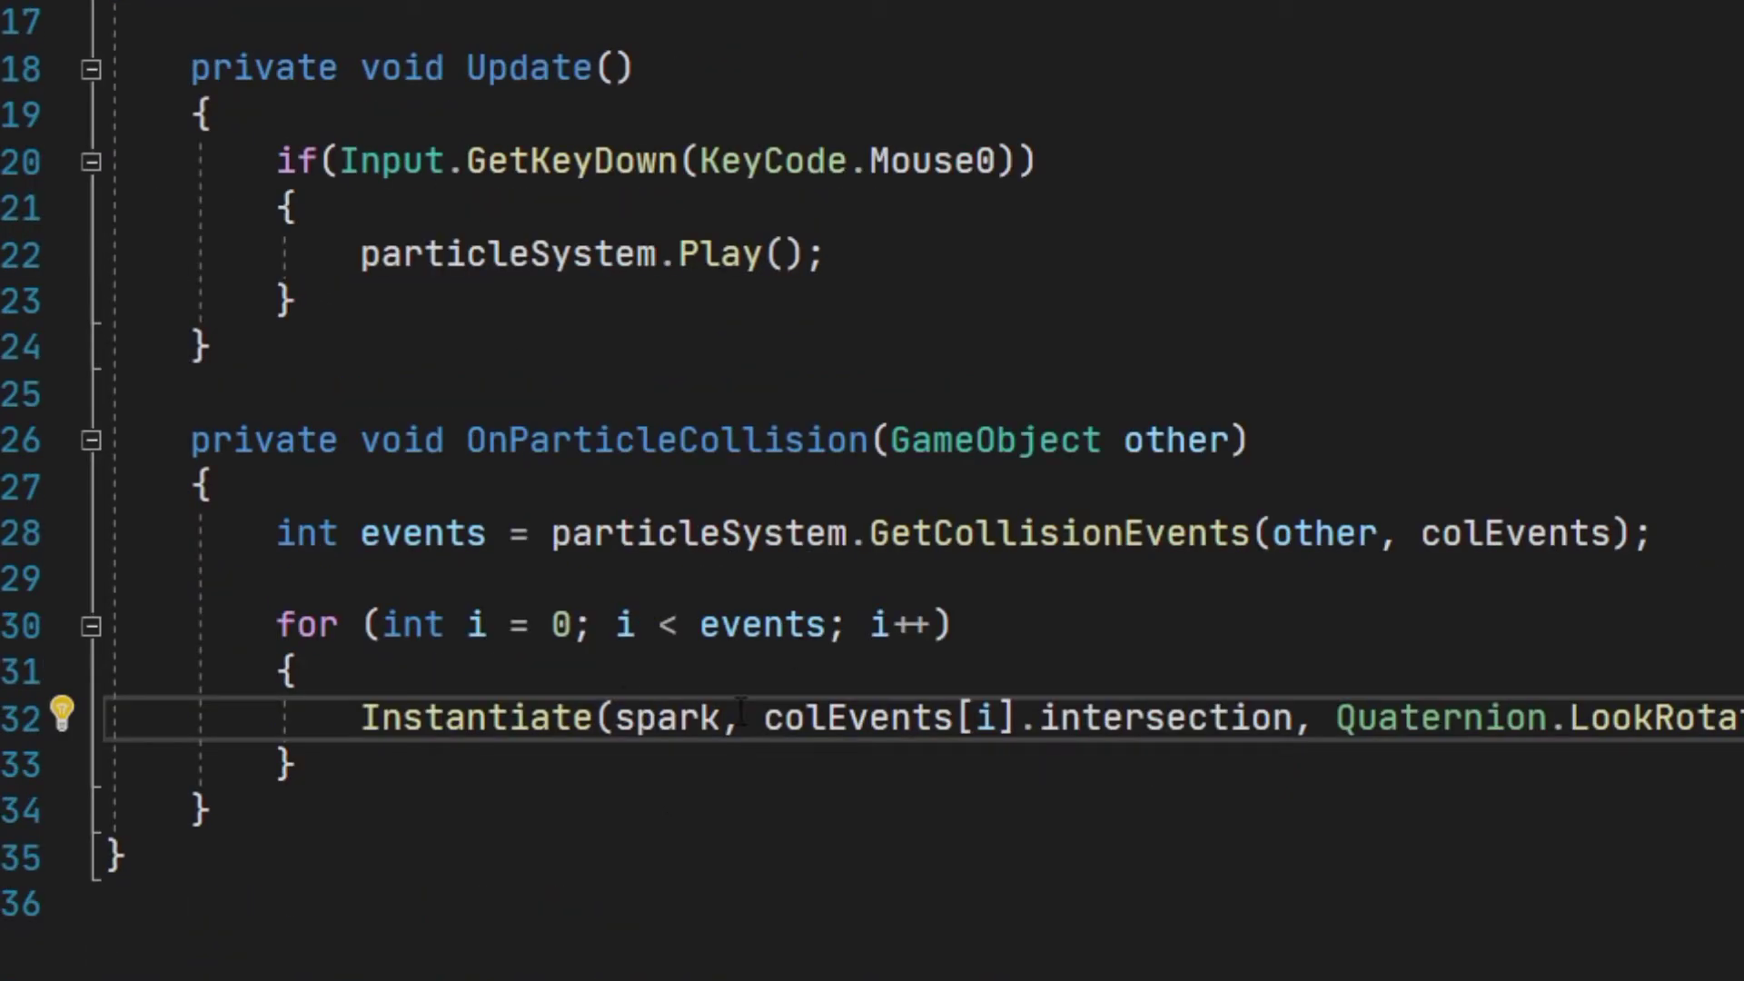
click(486, 765)
key(Return)
key(Return)
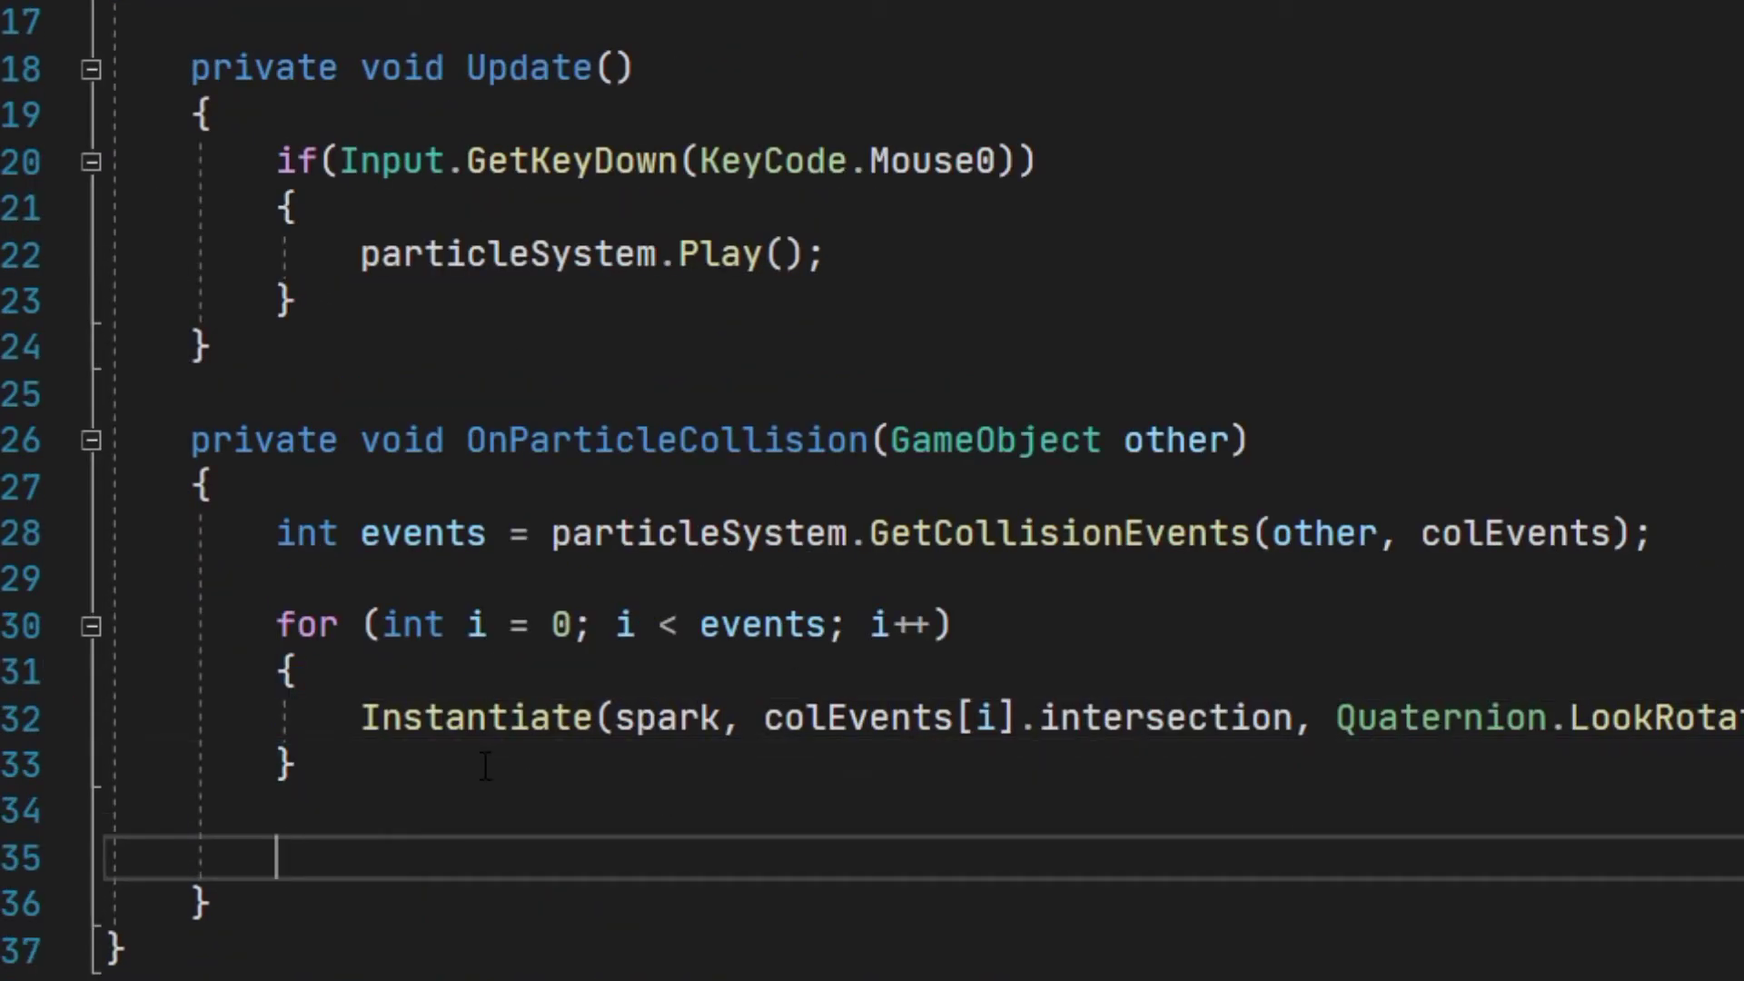
text(if(other.TryGetComponent())
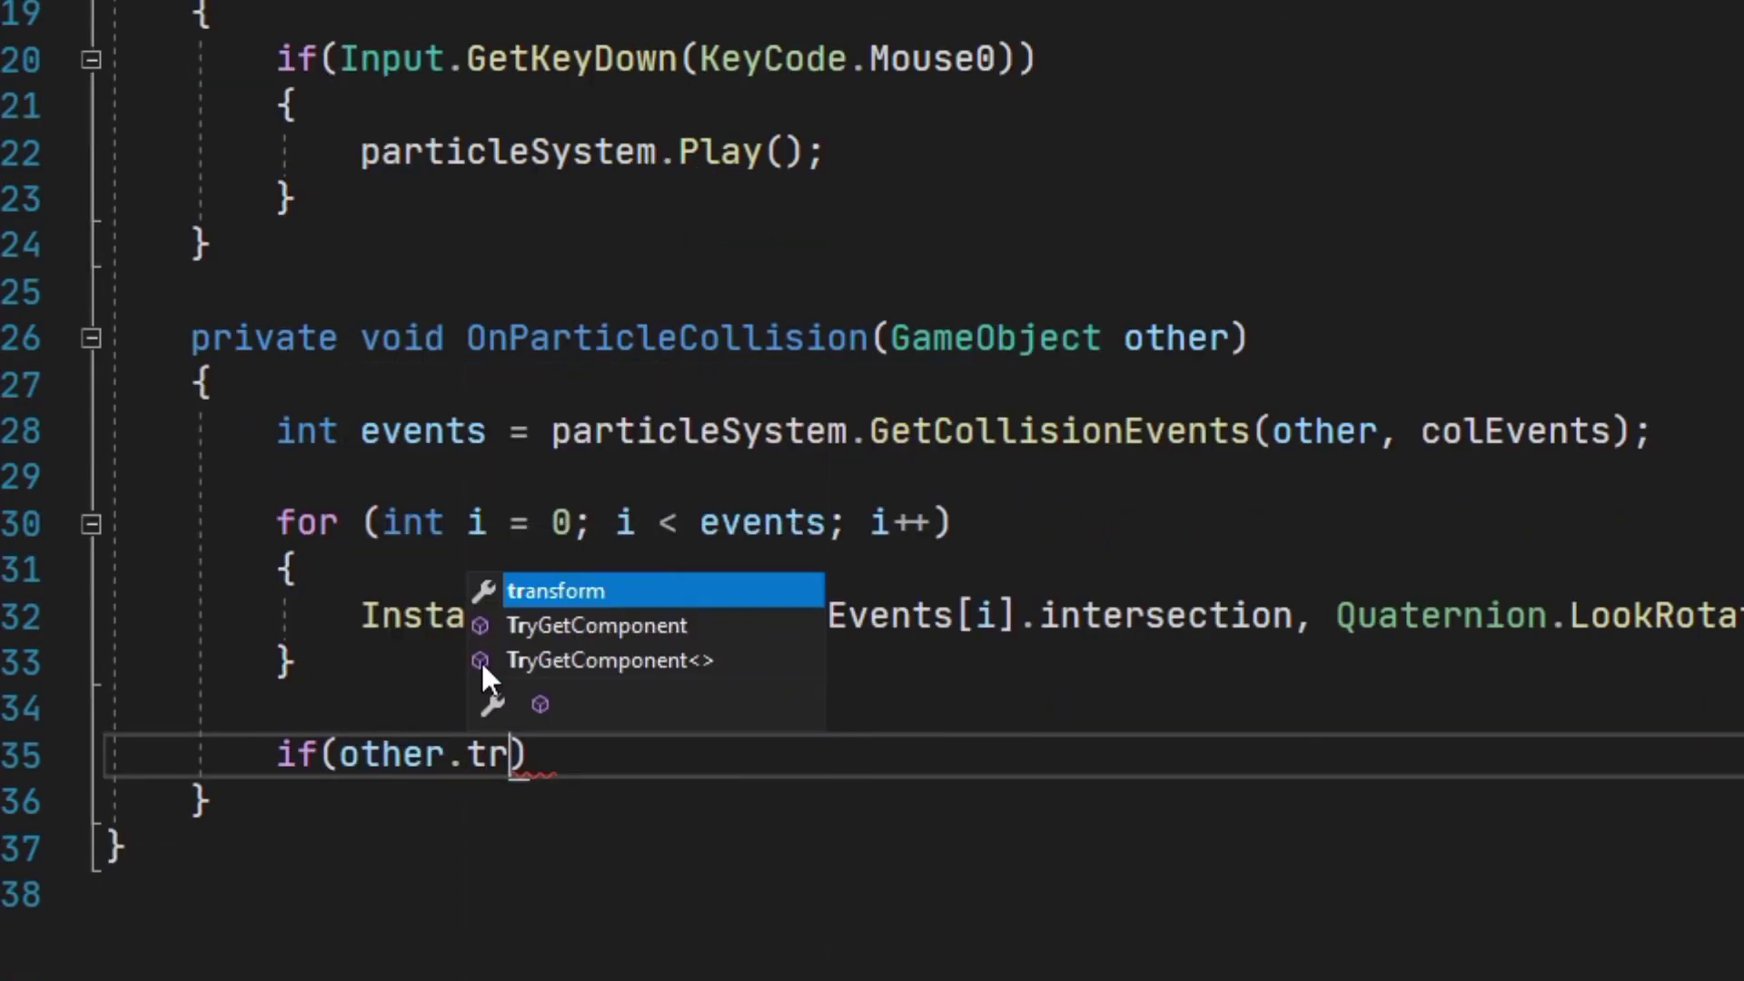
text(uut ev)
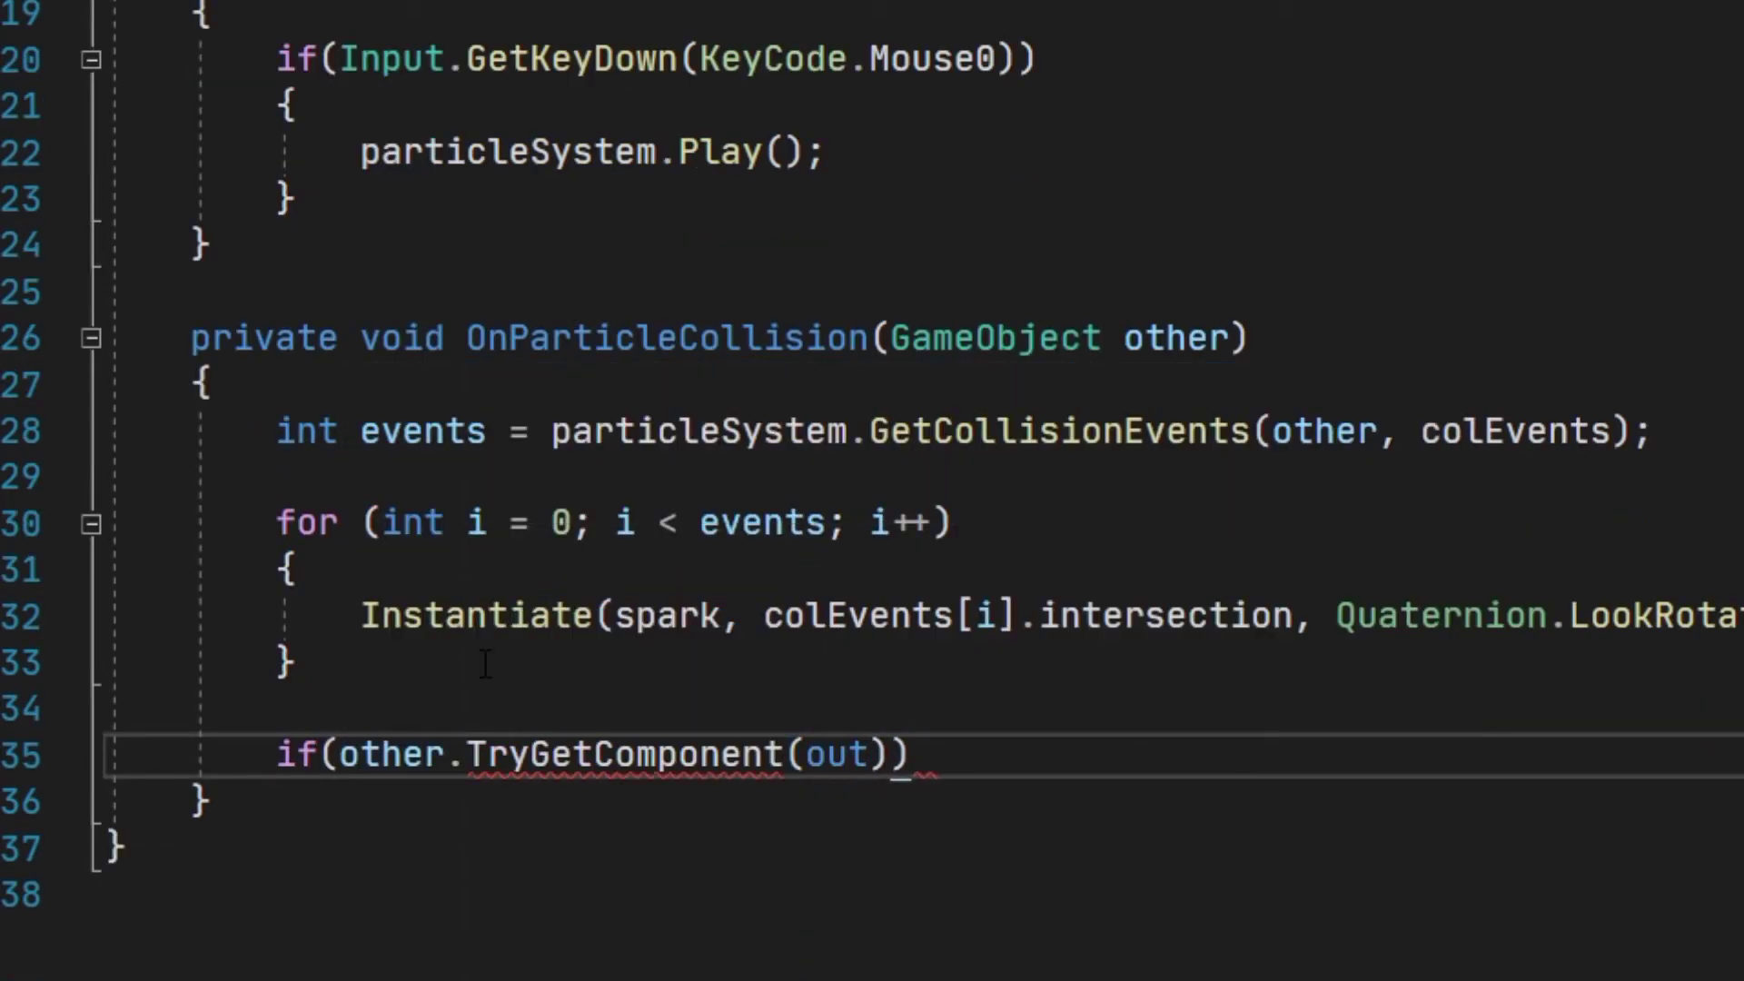
key(BackSpace)
key(BackSpace)
text(Enemy)
key(Escape)
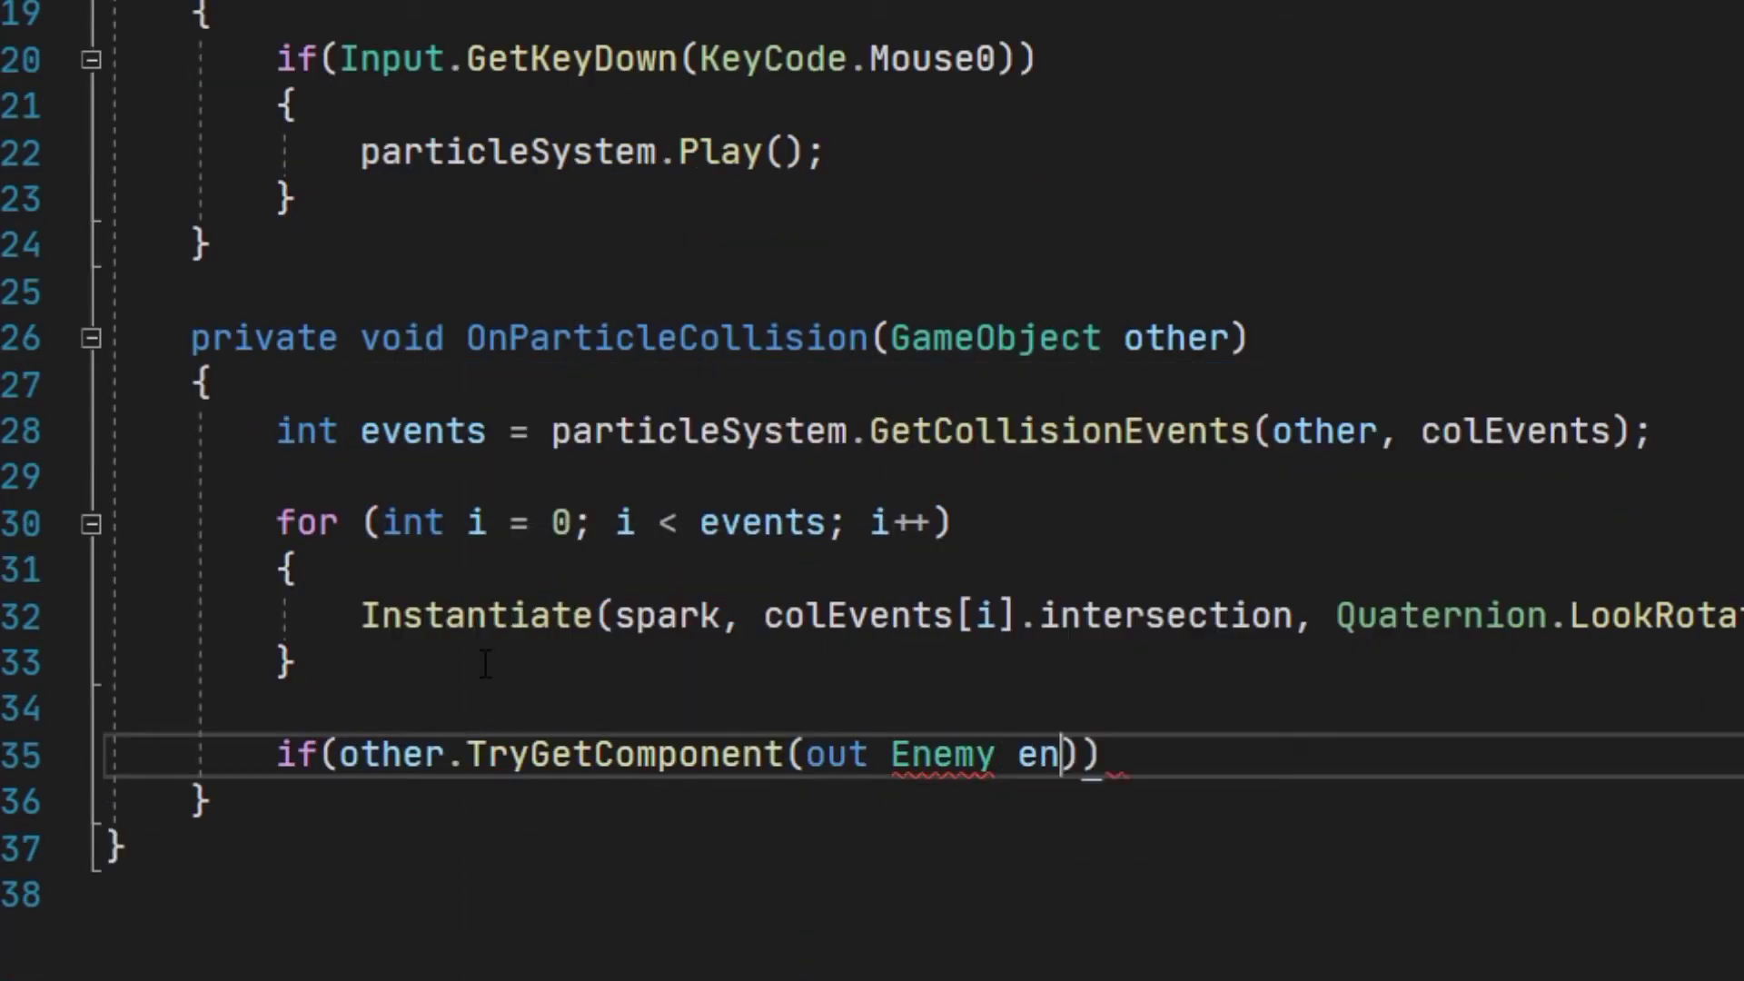
Call en.TakeDamage(damage) inside a block under the TryGetComponent condition.
key(Return)
text({)
key(Return)
text(en.)
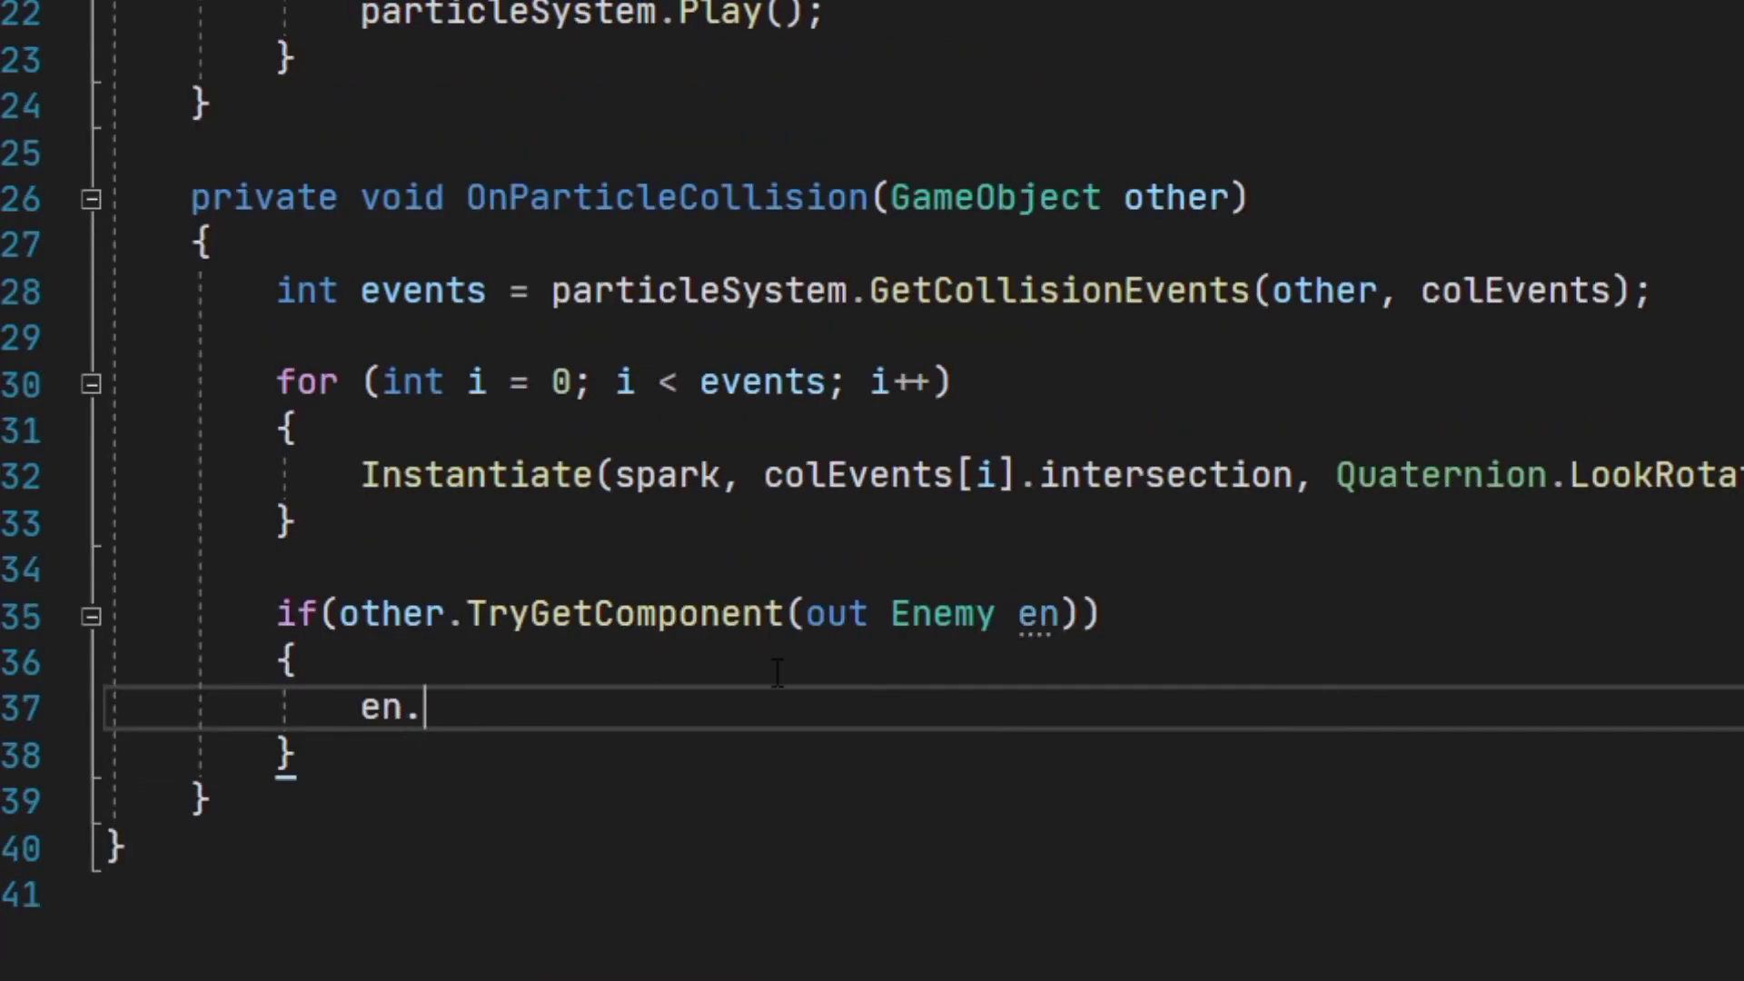
text(TakeDamage(damage))
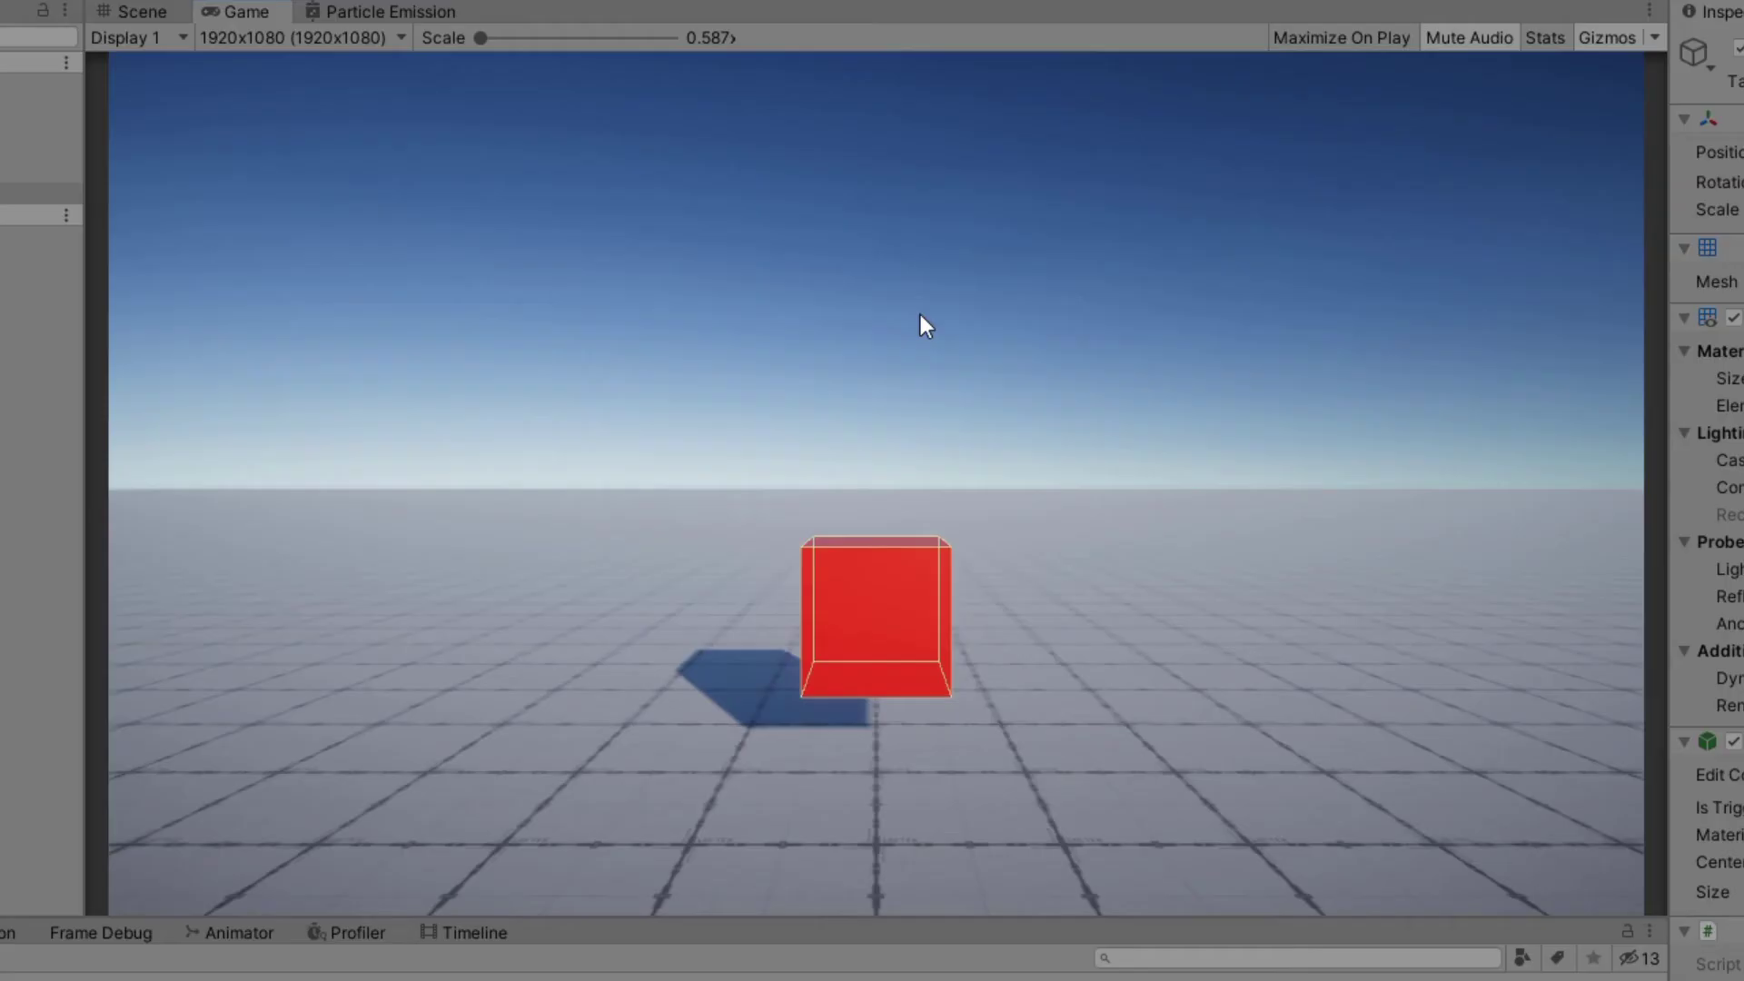
Test the bullets in Unity's play mode by firing at the red cube.
click(64, 388)
click(1216, 281)
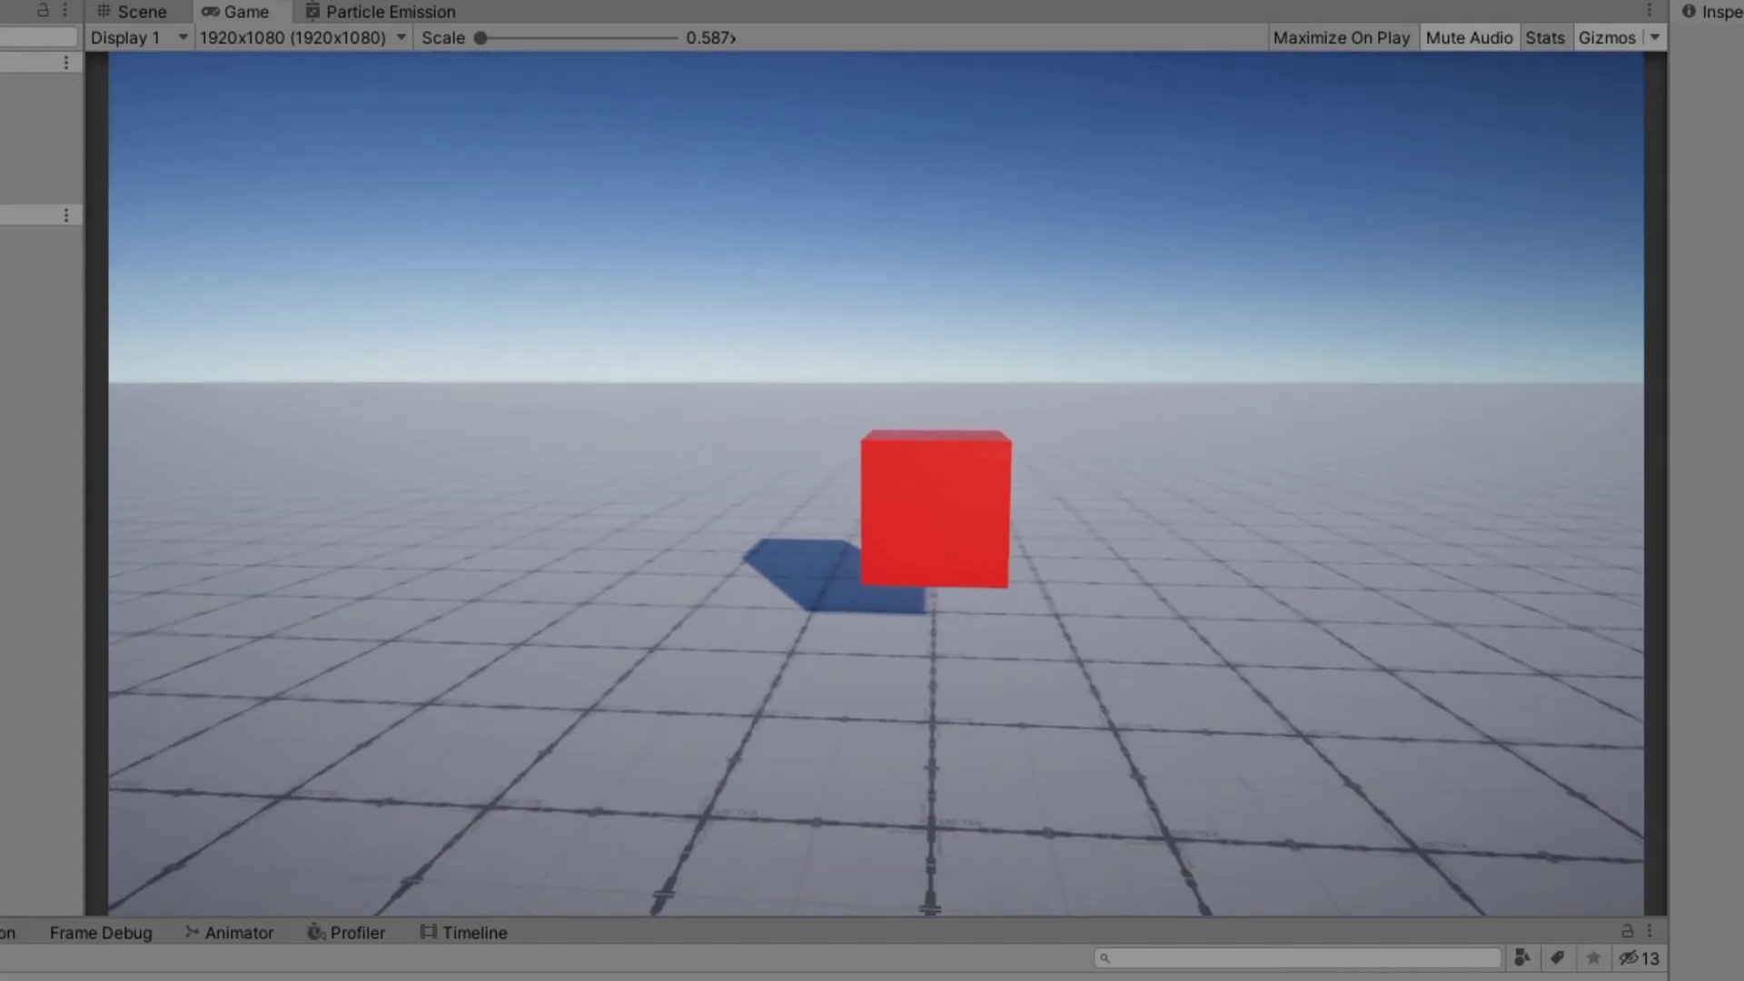
click(876, 484)
click(873, 490)
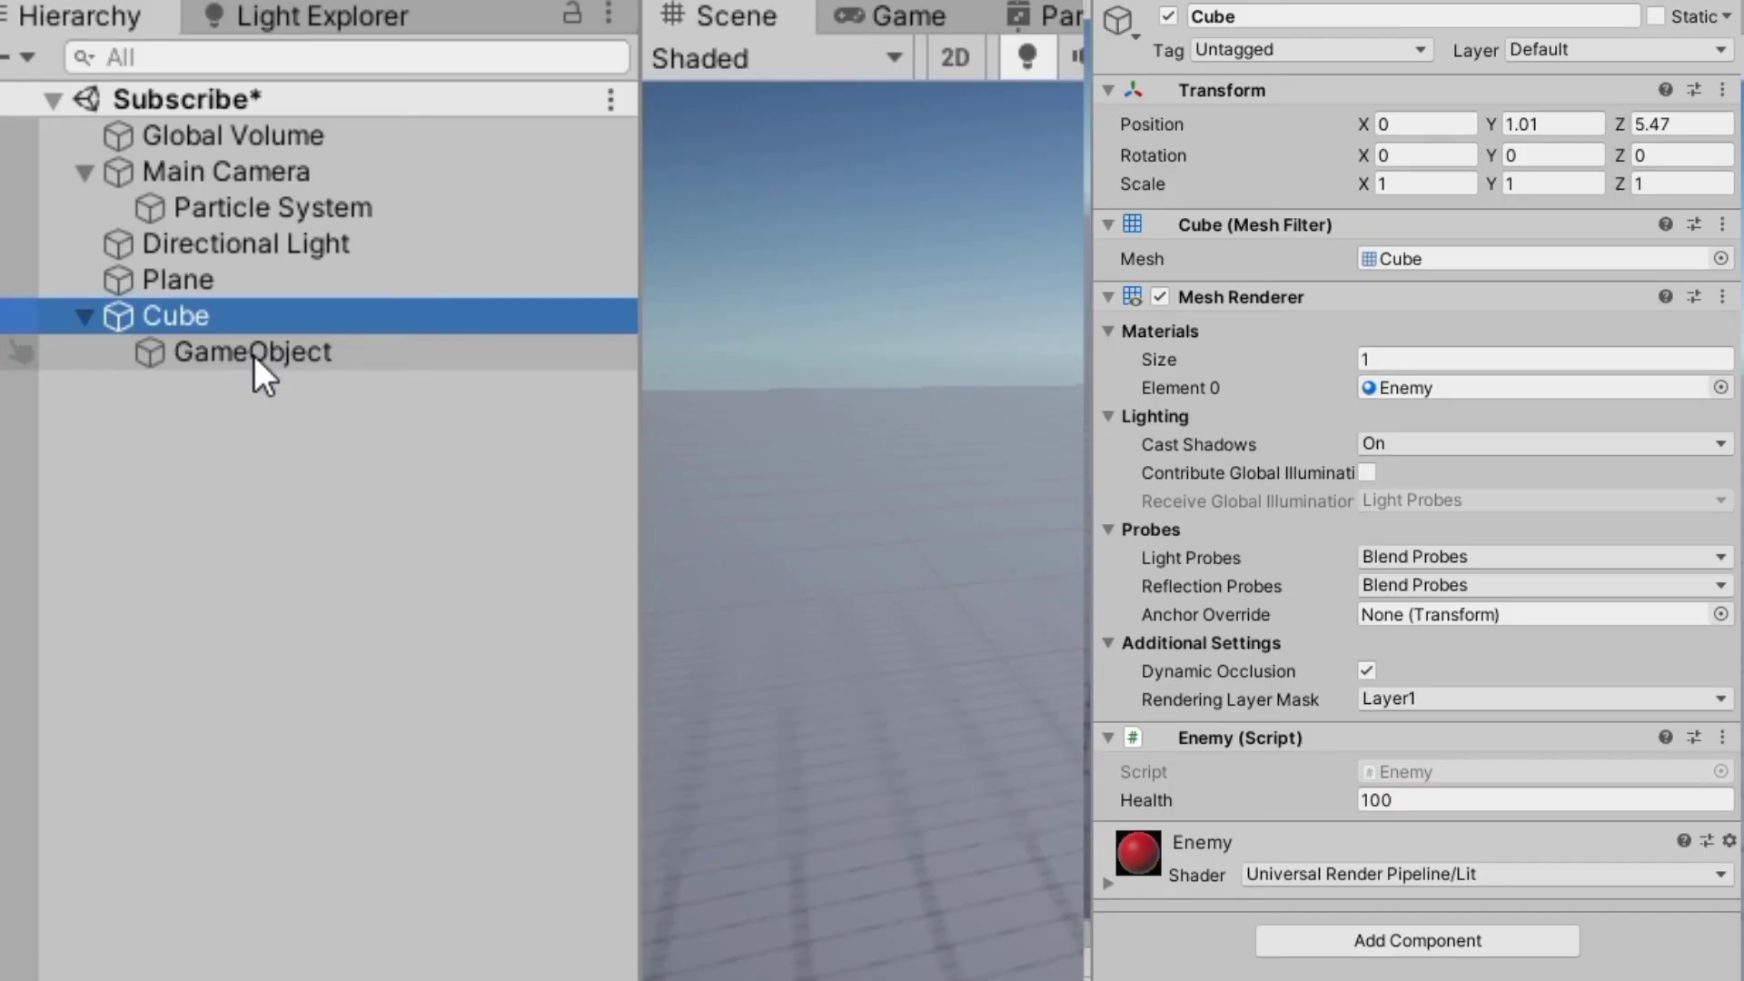
Compare the components on the Cube parent and its GameObject child, checking where the Enemy script and Box Collider sit.
click(254, 356)
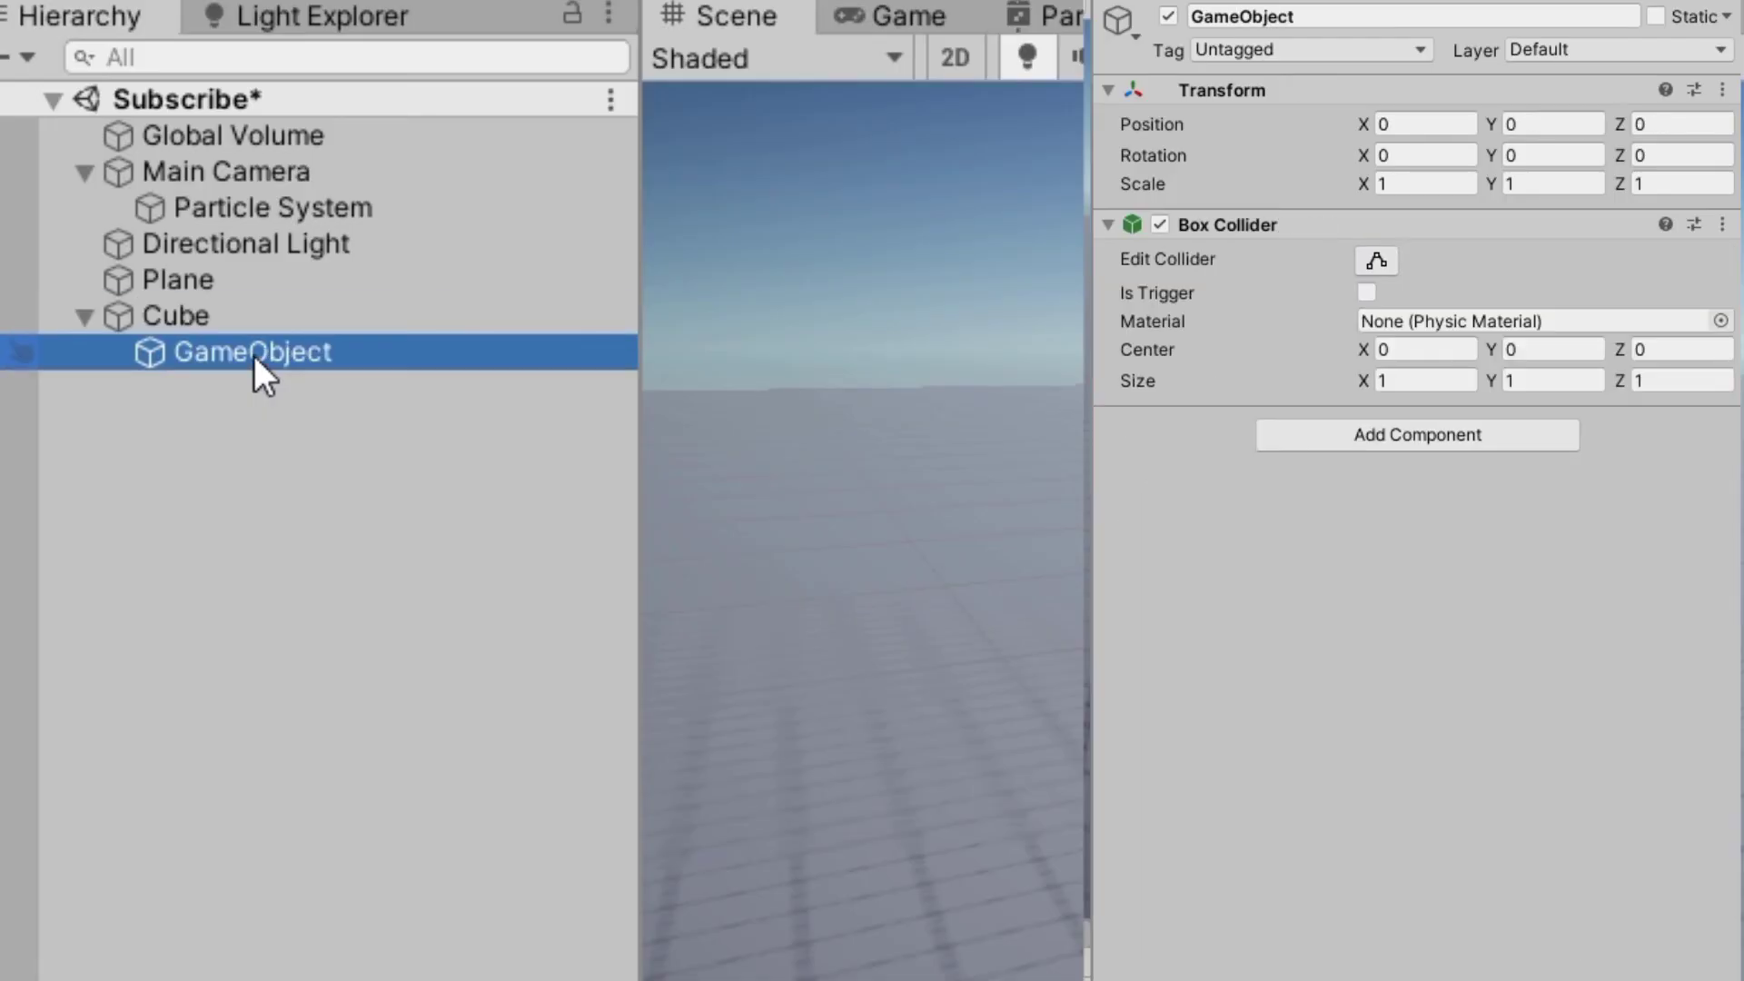
click(258, 325)
click(271, 365)
click(238, 316)
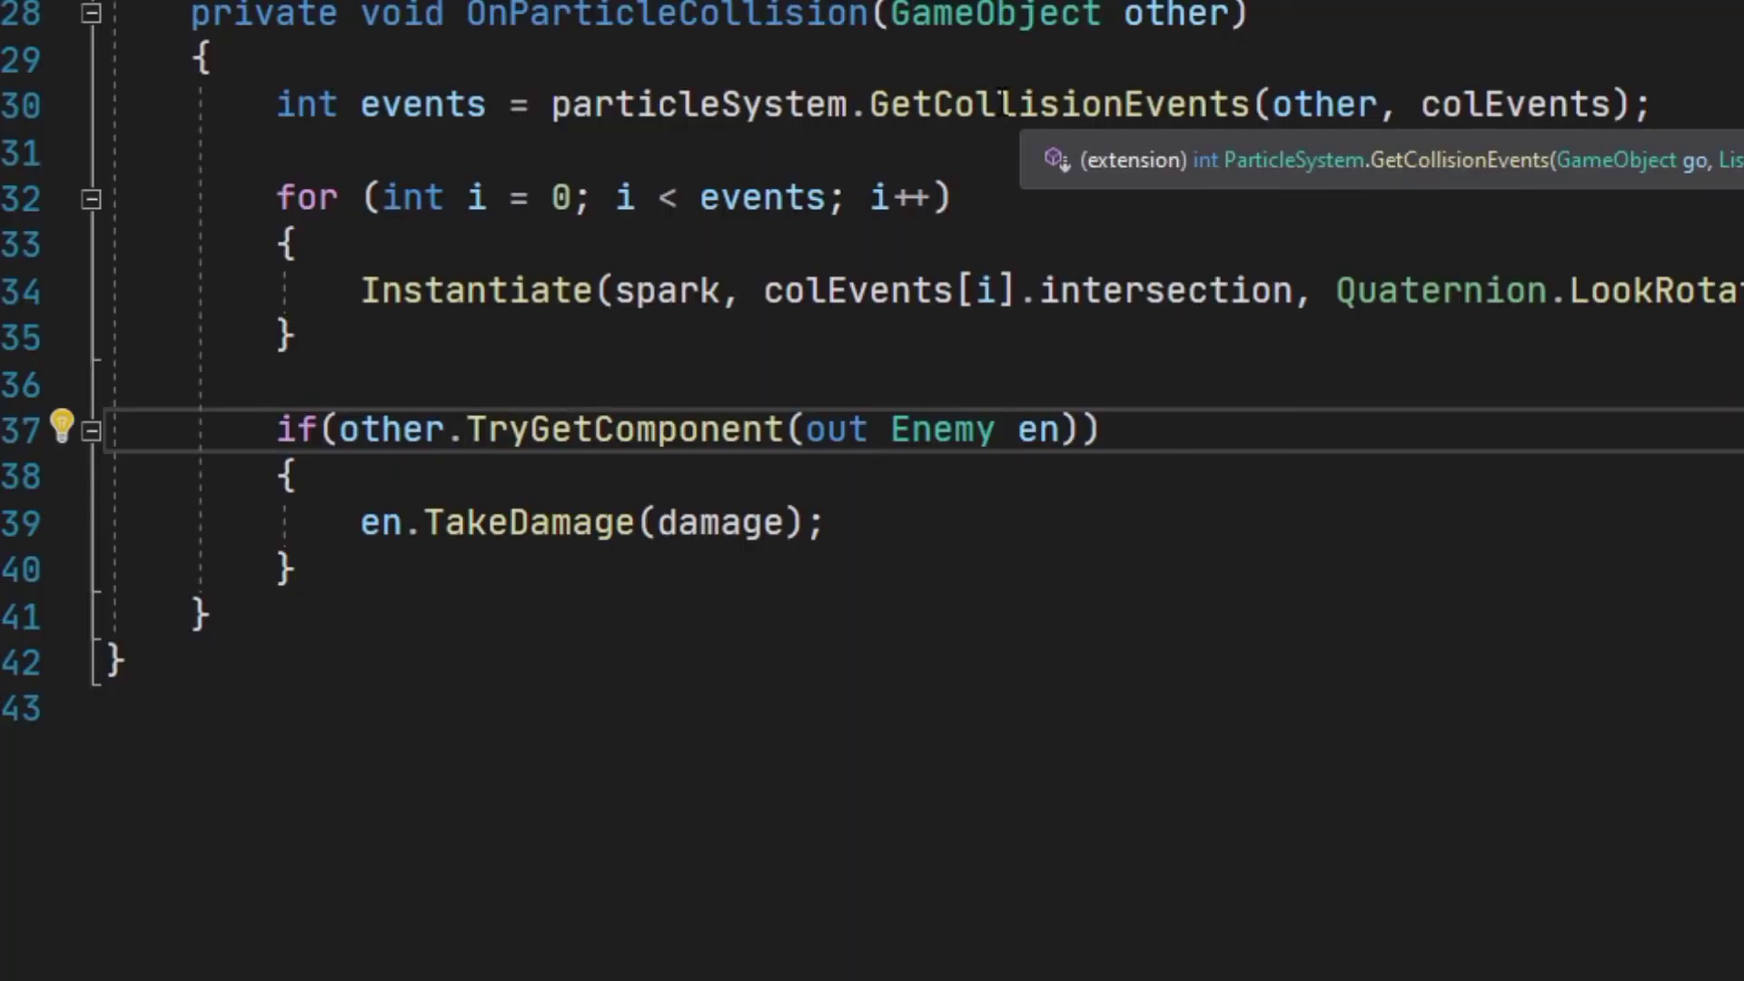
Change the condition in BulletParticle to other.transform.root.TryGetComponent(out Enemy en).
text(.transform.root)
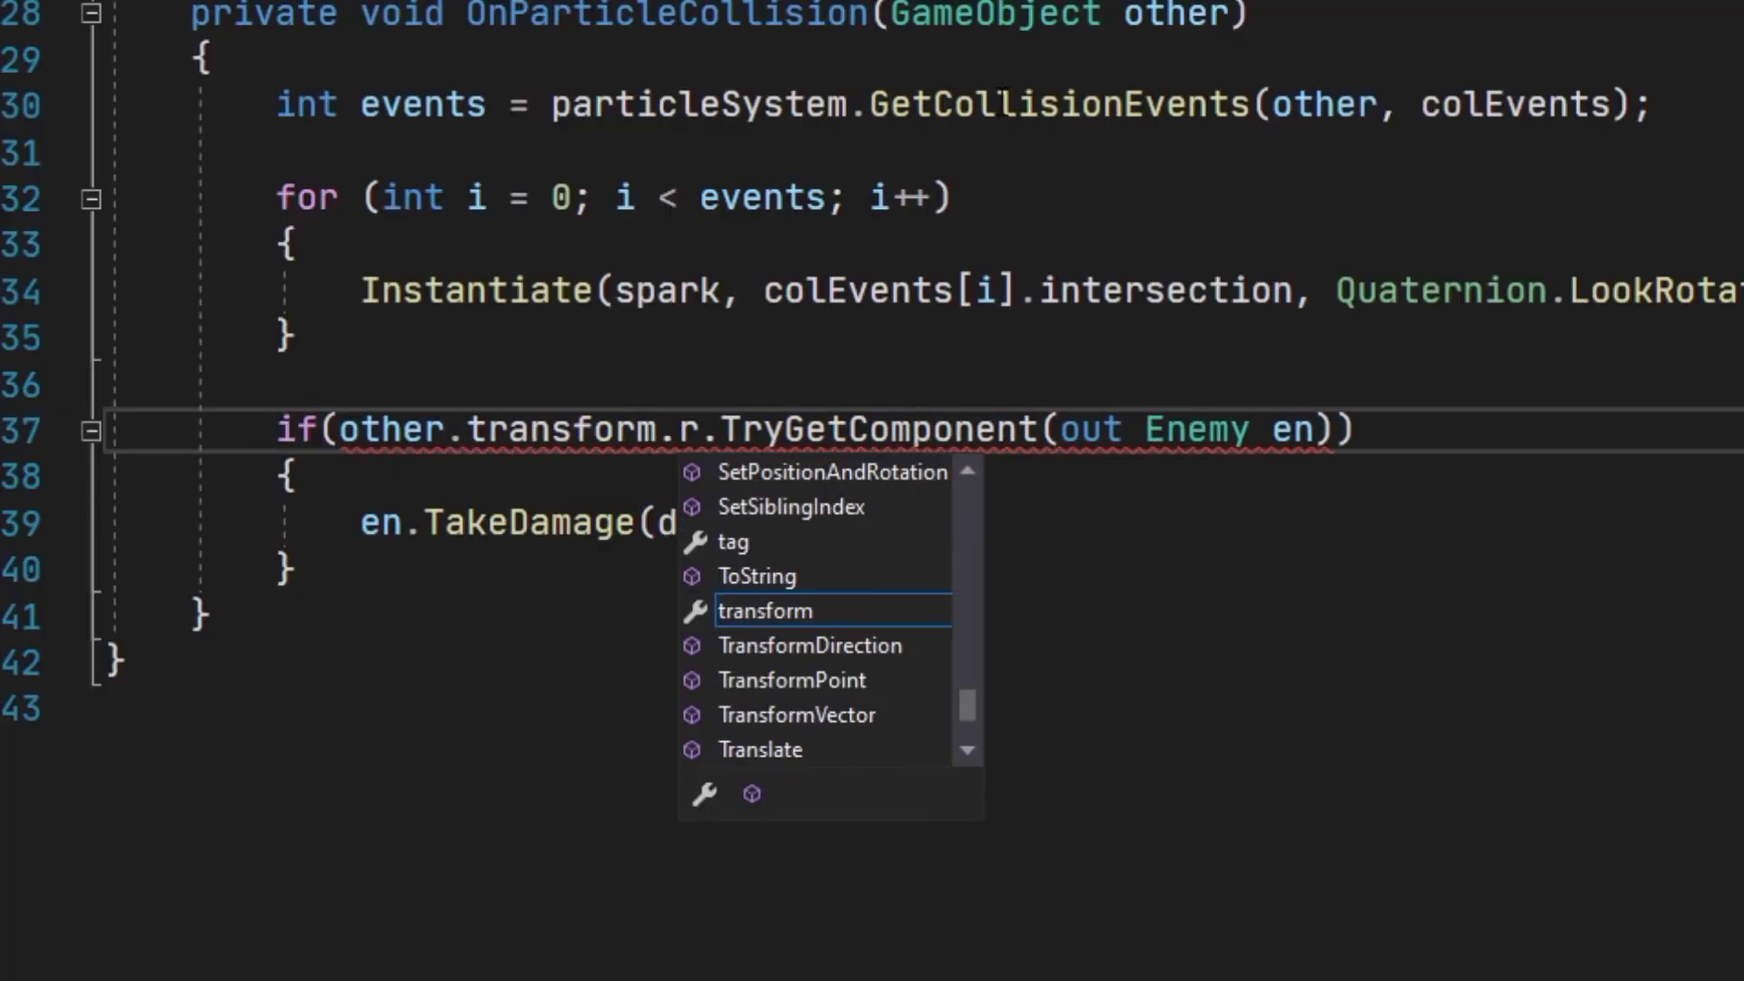
double_click(721, 429)
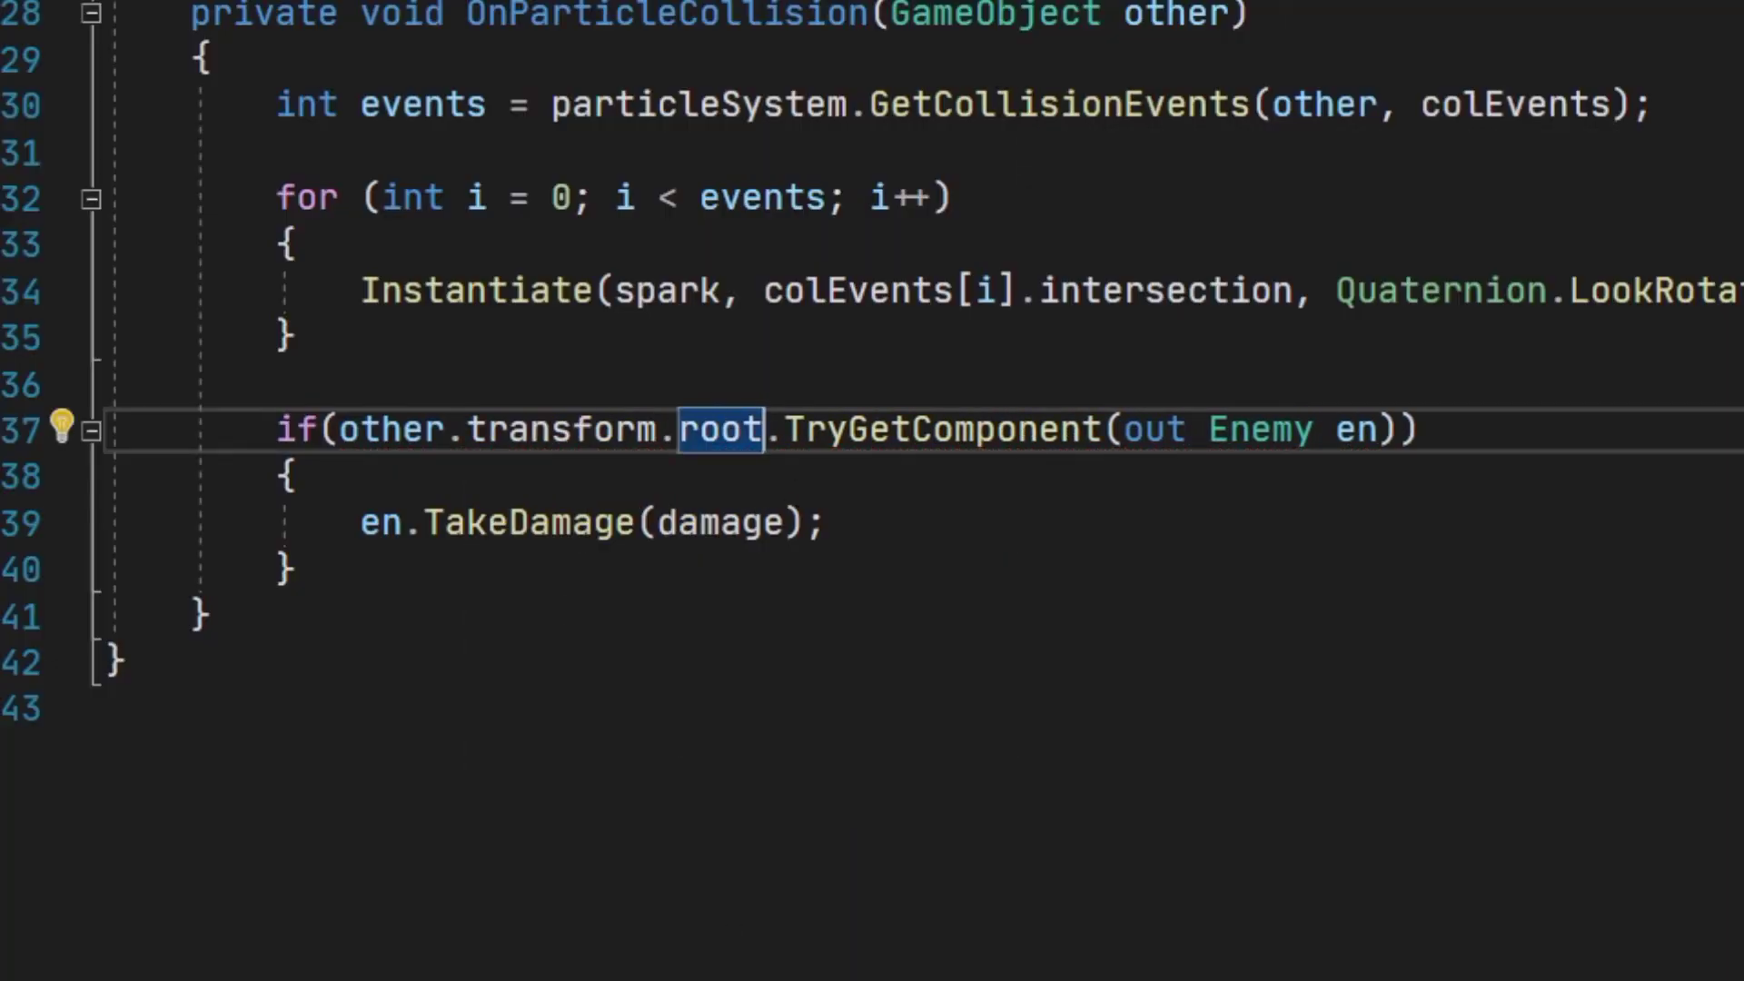